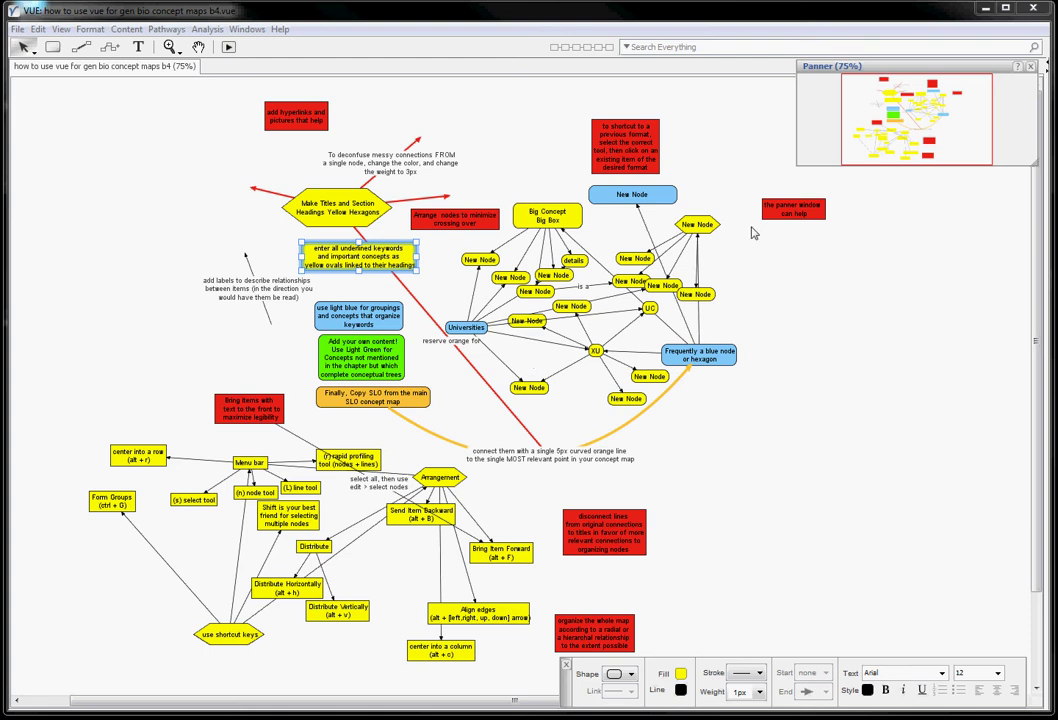
# Step: Toggle the map overview window off and on, then inspect the Make Titles hexagon and underlined-keywords oval
pyautogui.hotkey('ctrl', '4')
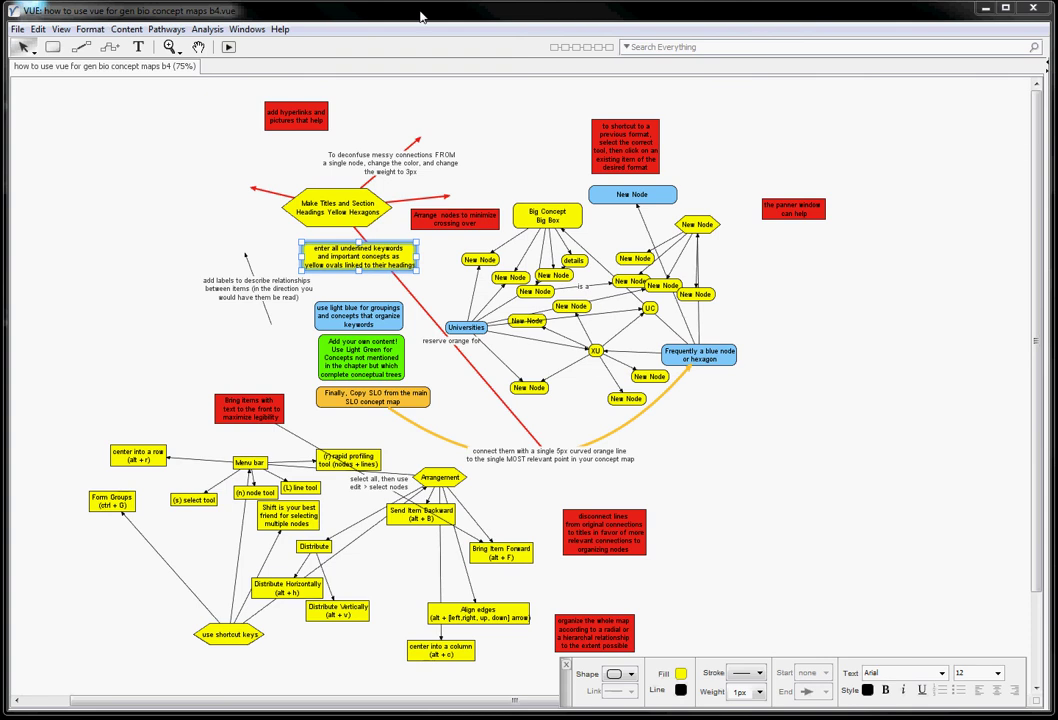
pyautogui.hotkey('ctrl', '4')
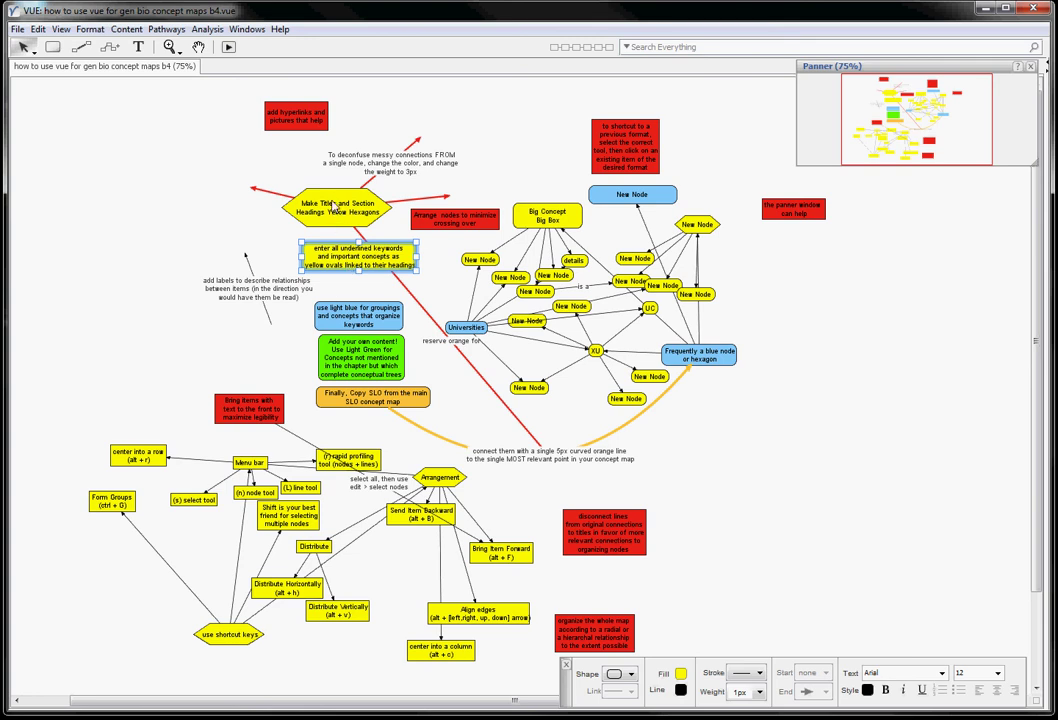
pyautogui.click(195, 170)
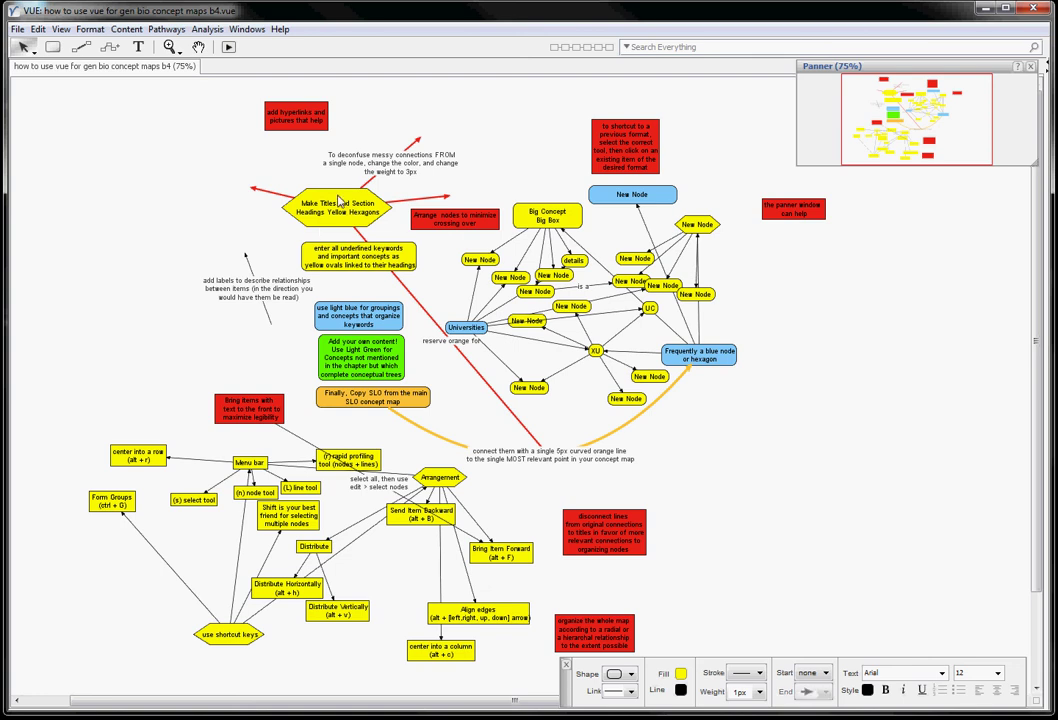
pyautogui.click(338, 206)
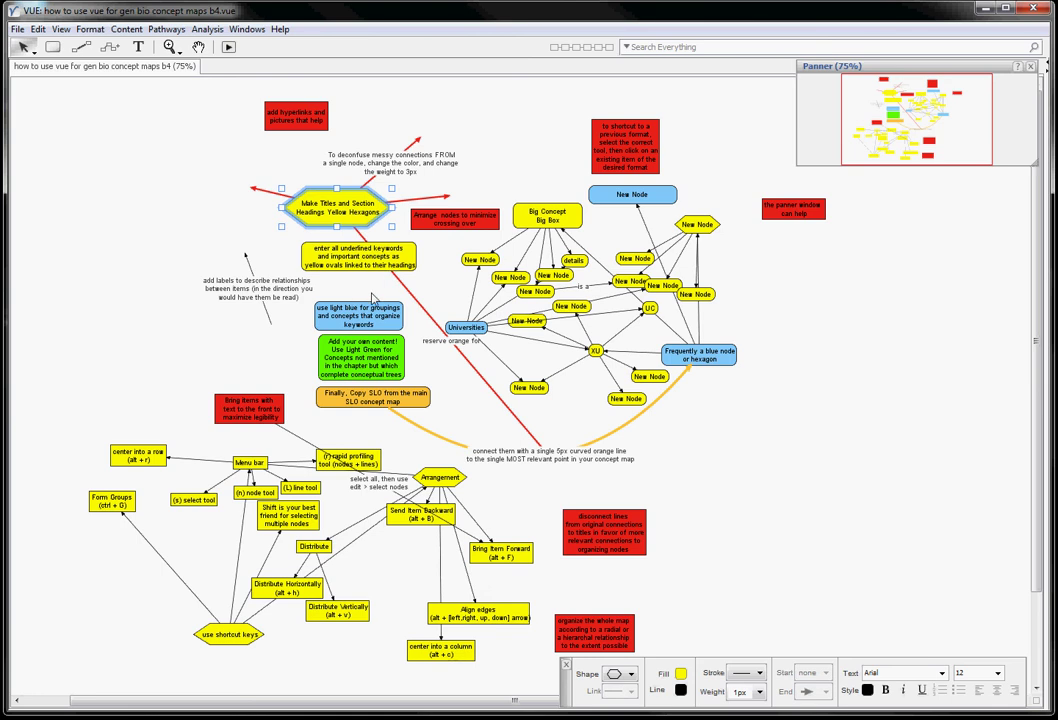
pyautogui.click(349, 262)
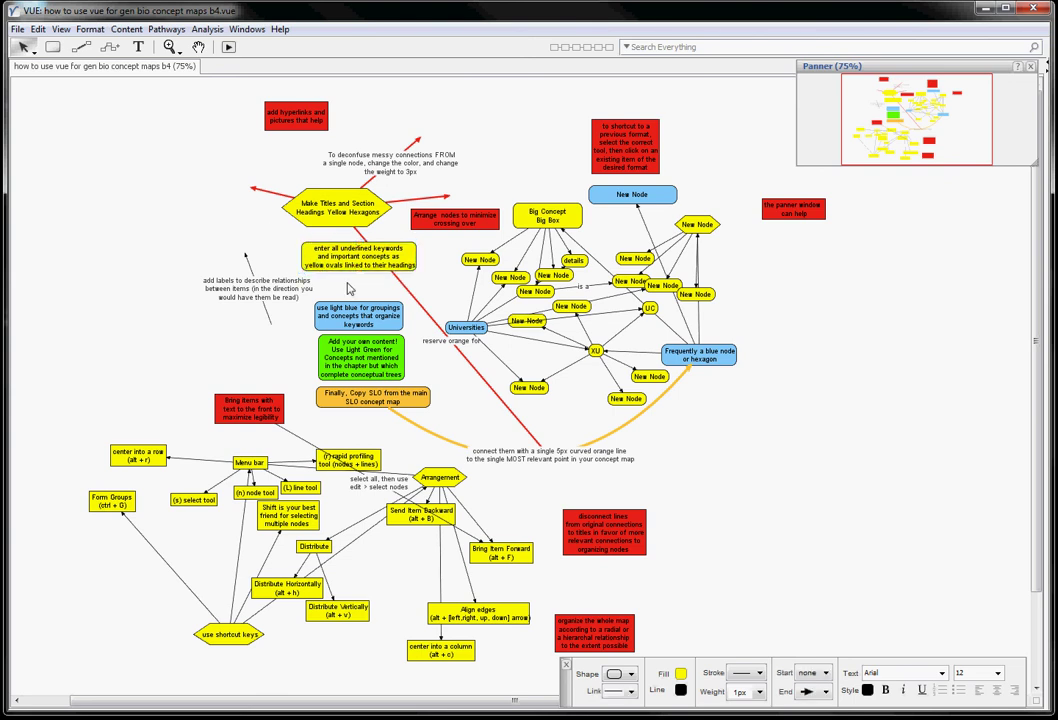
pyautogui.click(292, 240)
# Step: Inspect the light-blue groupings, green 'Add your own content' and orange 'Finally, Copy SLO' nodes
pyautogui.click(389, 330)
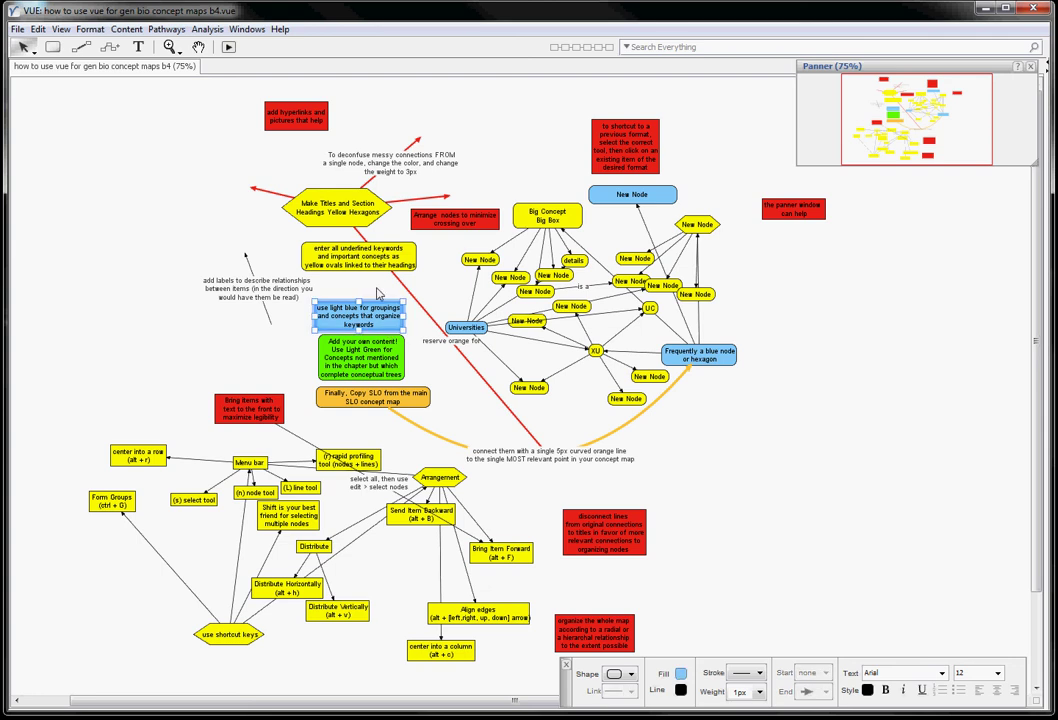
pyautogui.click(378, 288)
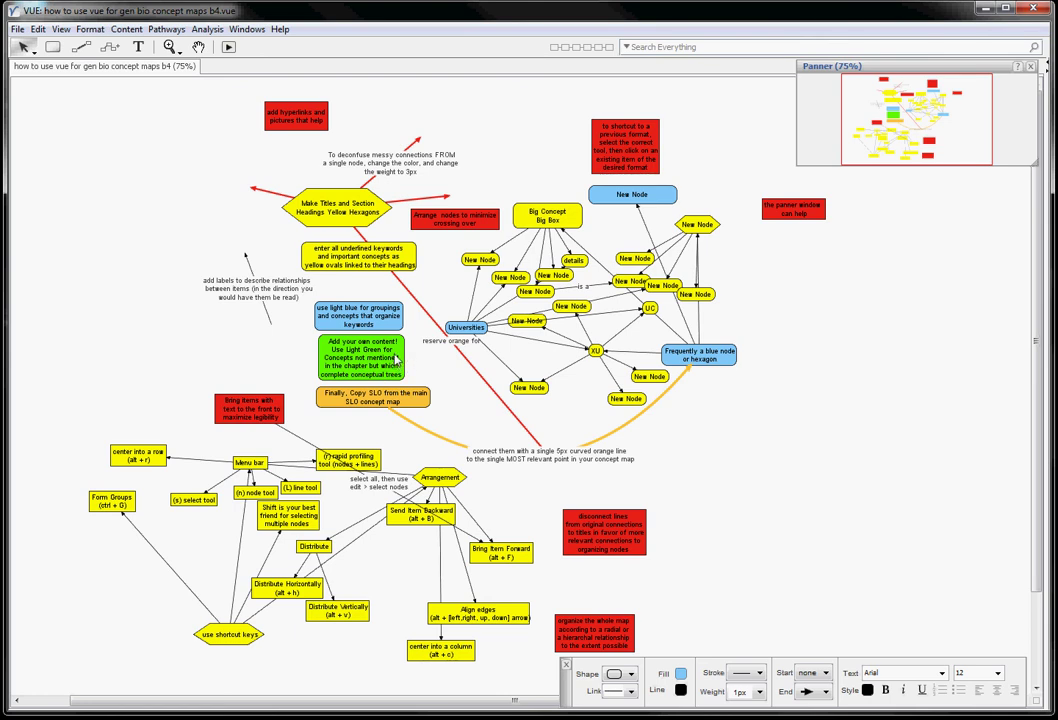
pyautogui.click(396, 360)
pyautogui.click(378, 400)
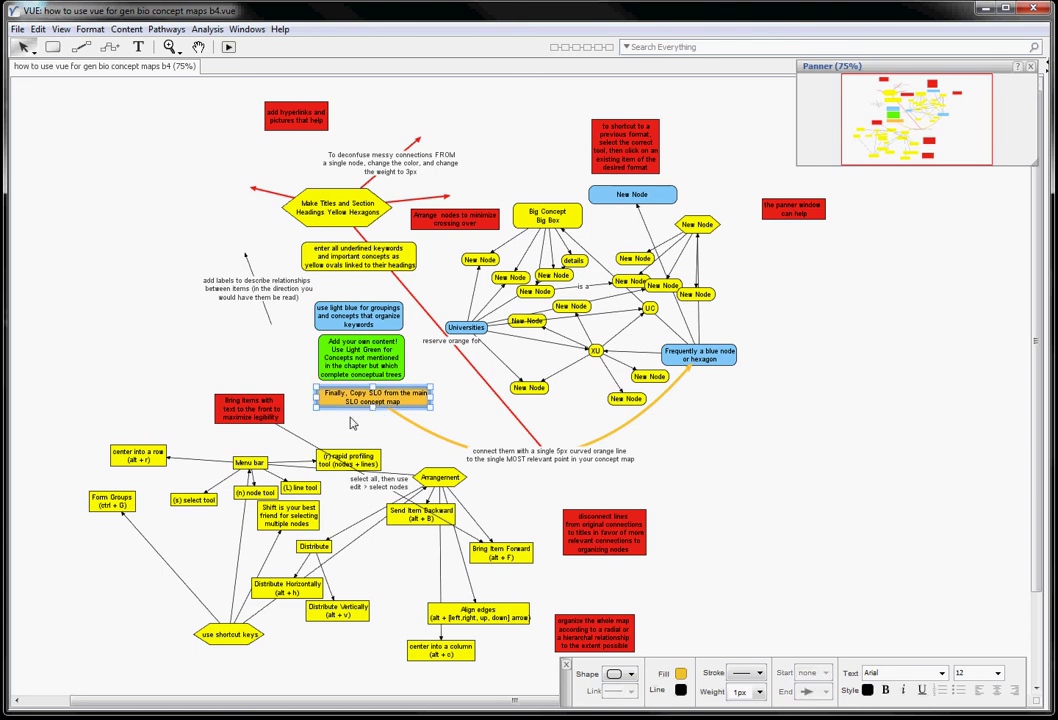
pyautogui.click(374, 443)
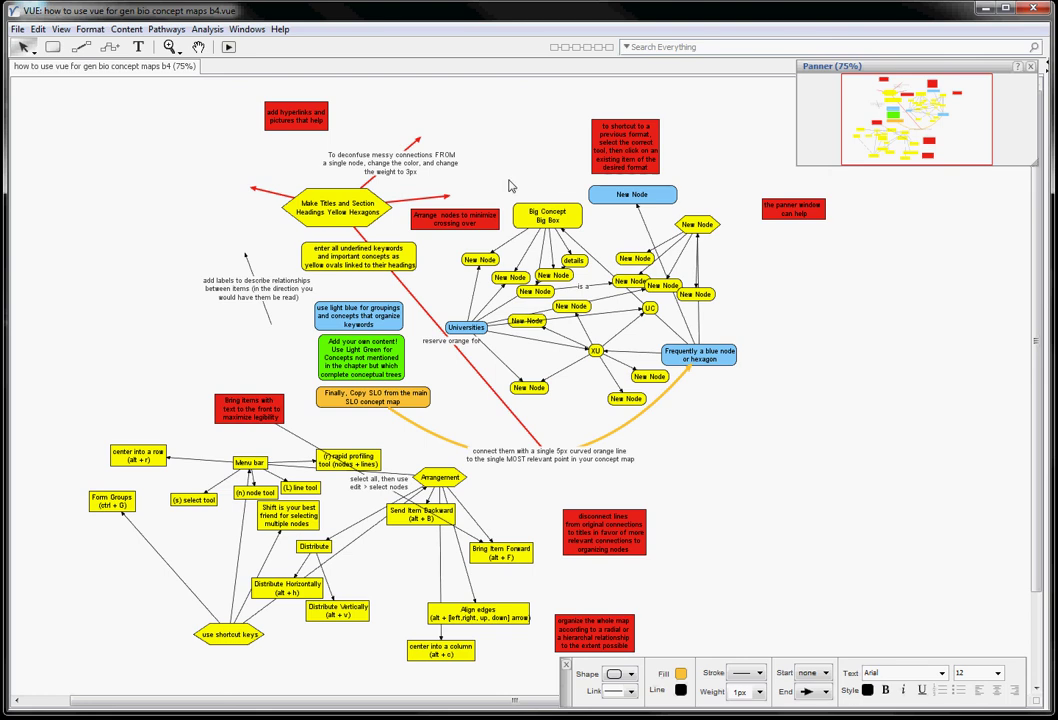
# Step: Inspect the red links, including the 'messy connections' and 'add labels to describe relationships' labelled links
pyautogui.click(405, 204)
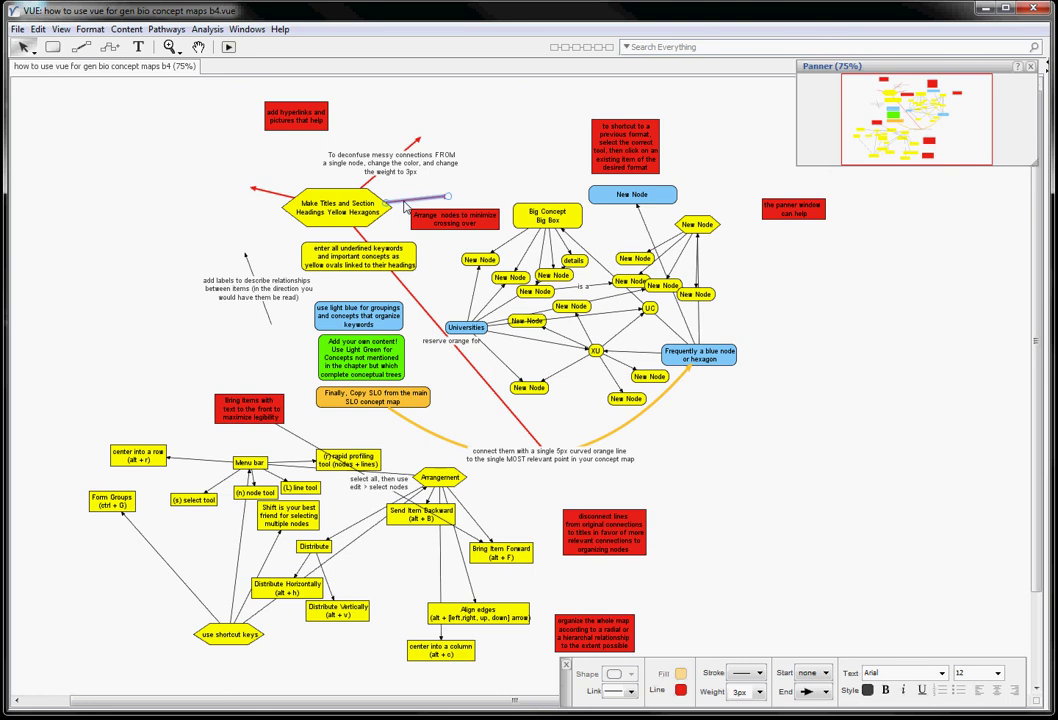
pyautogui.click(372, 184)
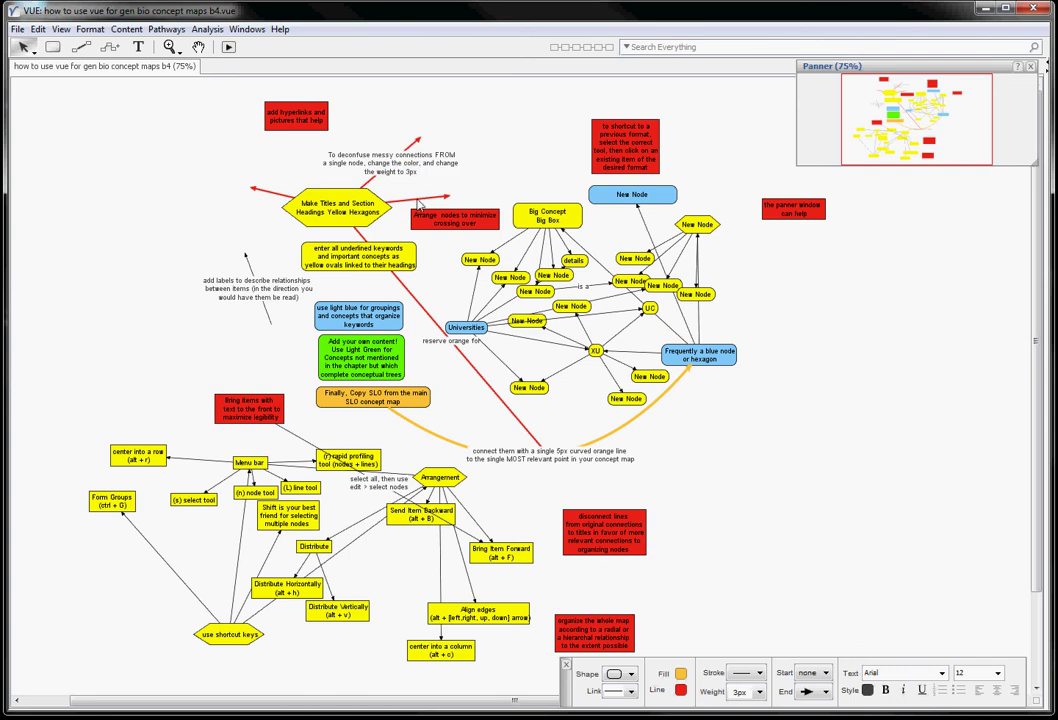
pyautogui.click(395, 168)
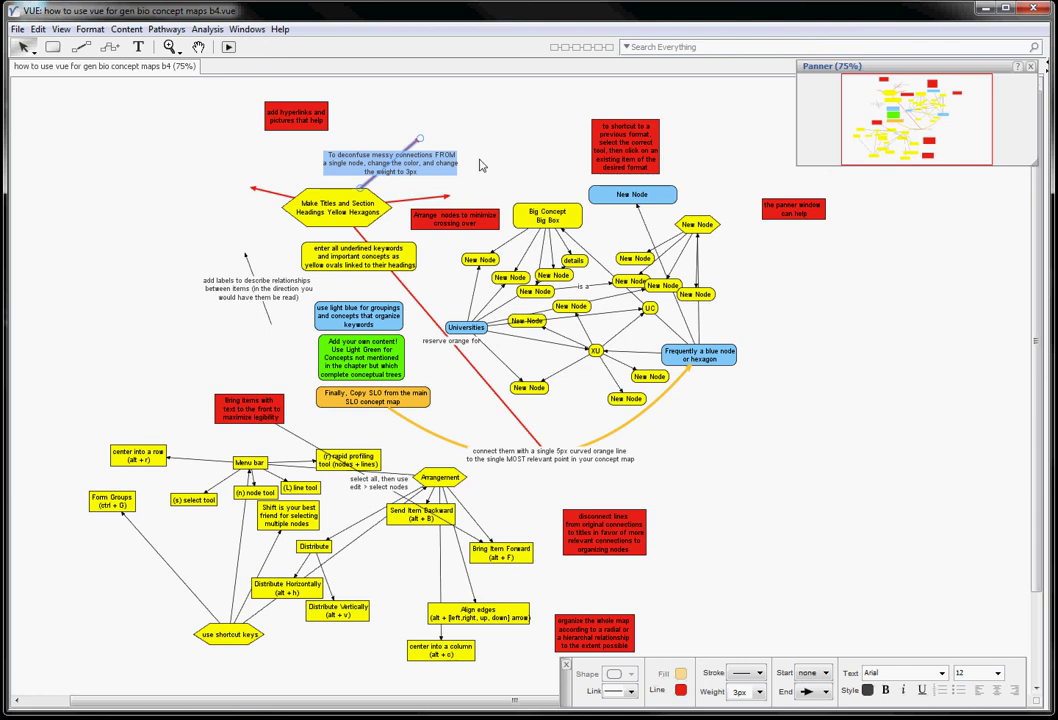
pyautogui.click(398, 137)
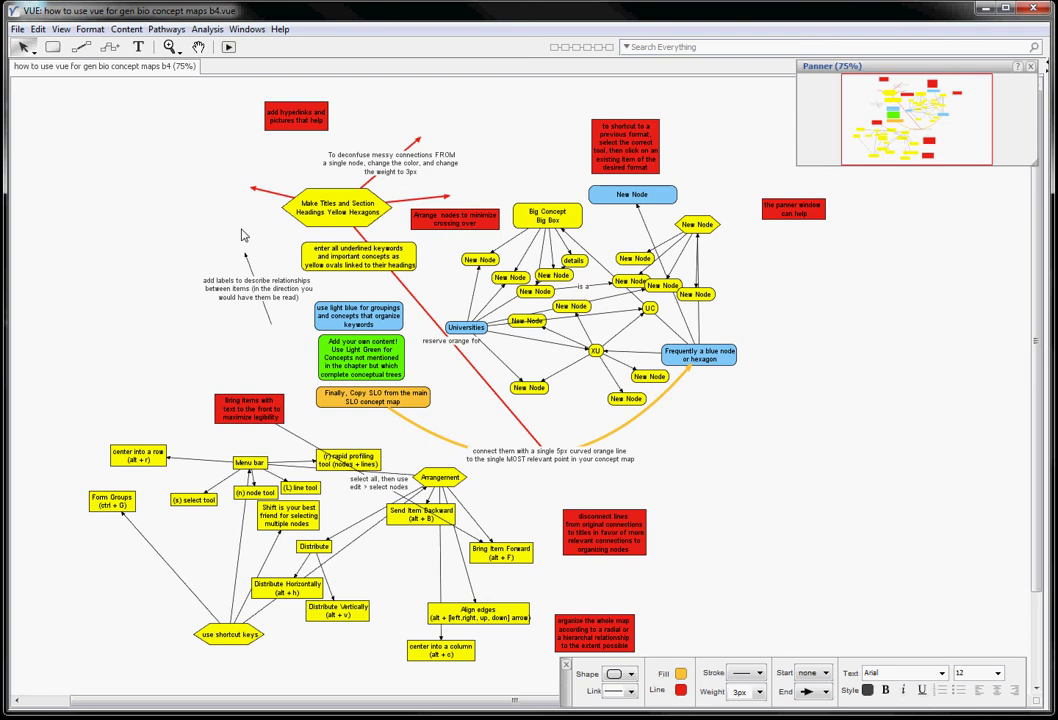
pyautogui.click(226, 279)
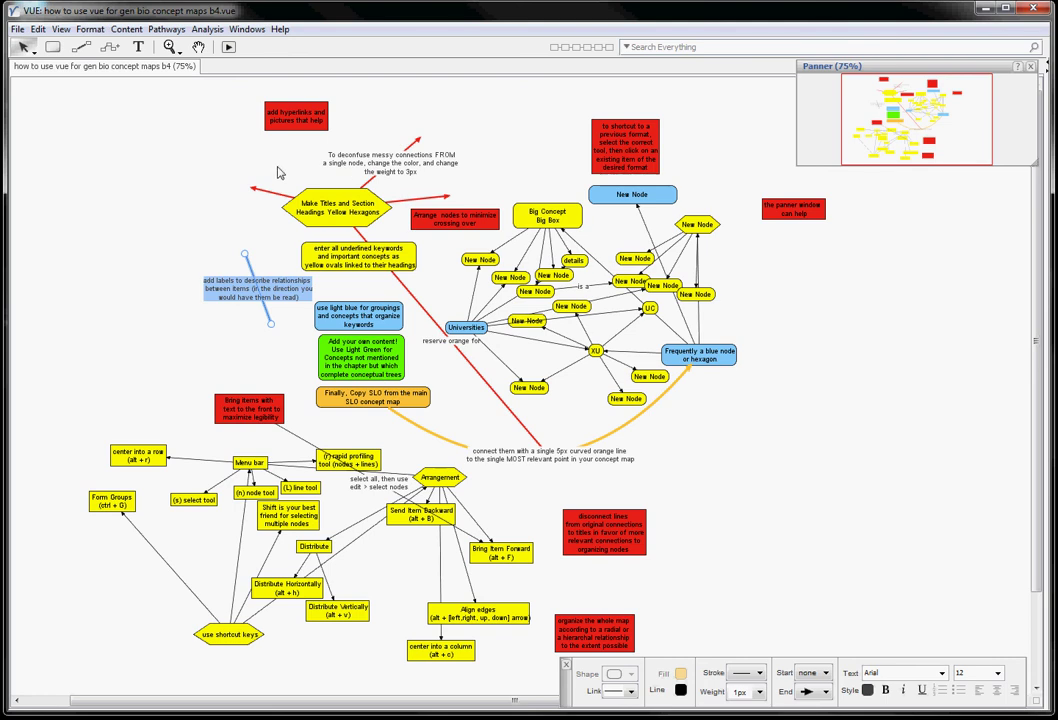
pyautogui.click(278, 174)
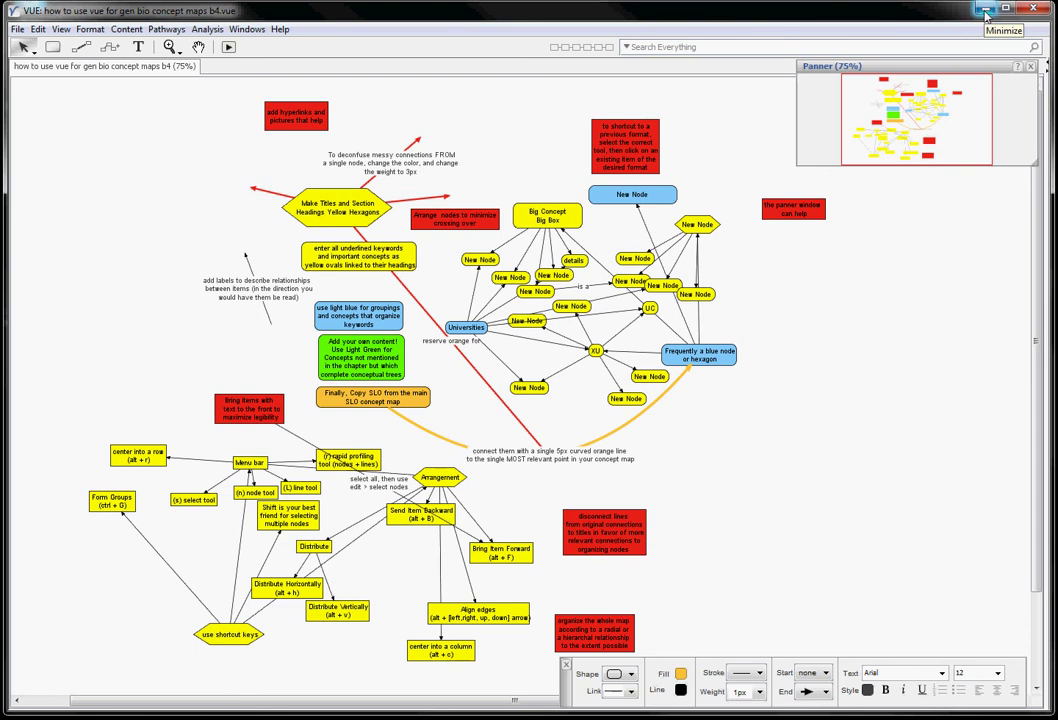
# Step: Minimize VUE and open VUE Download from General Biology I Lab's Course Content > Course Links
pyautogui.click(986, 14)
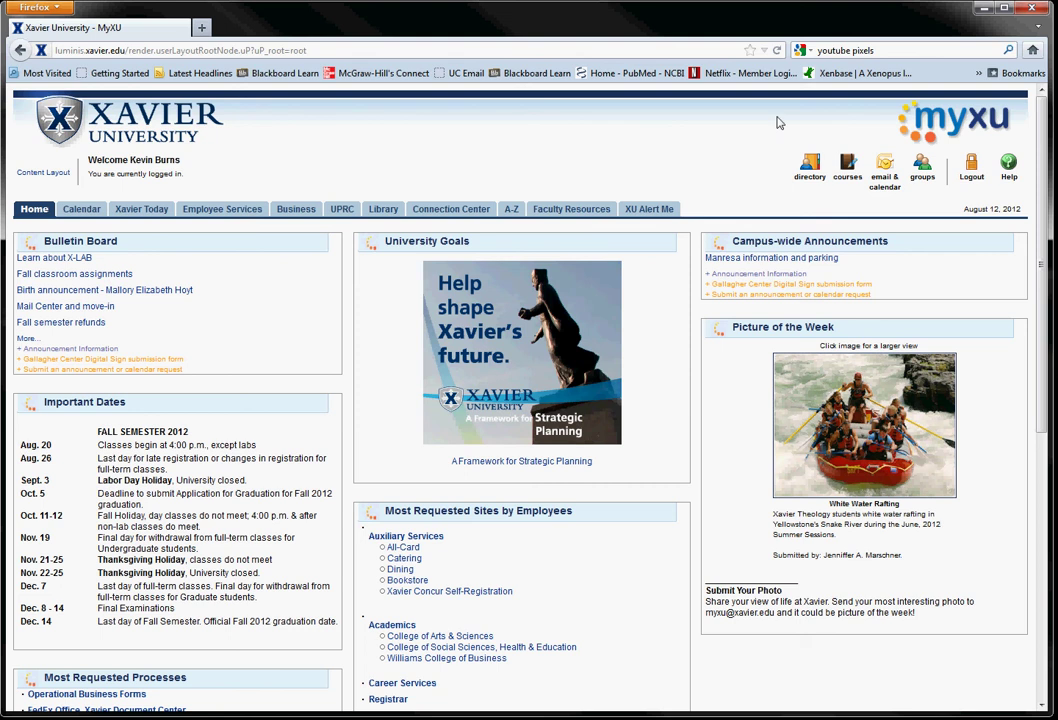
pyautogui.click(851, 174)
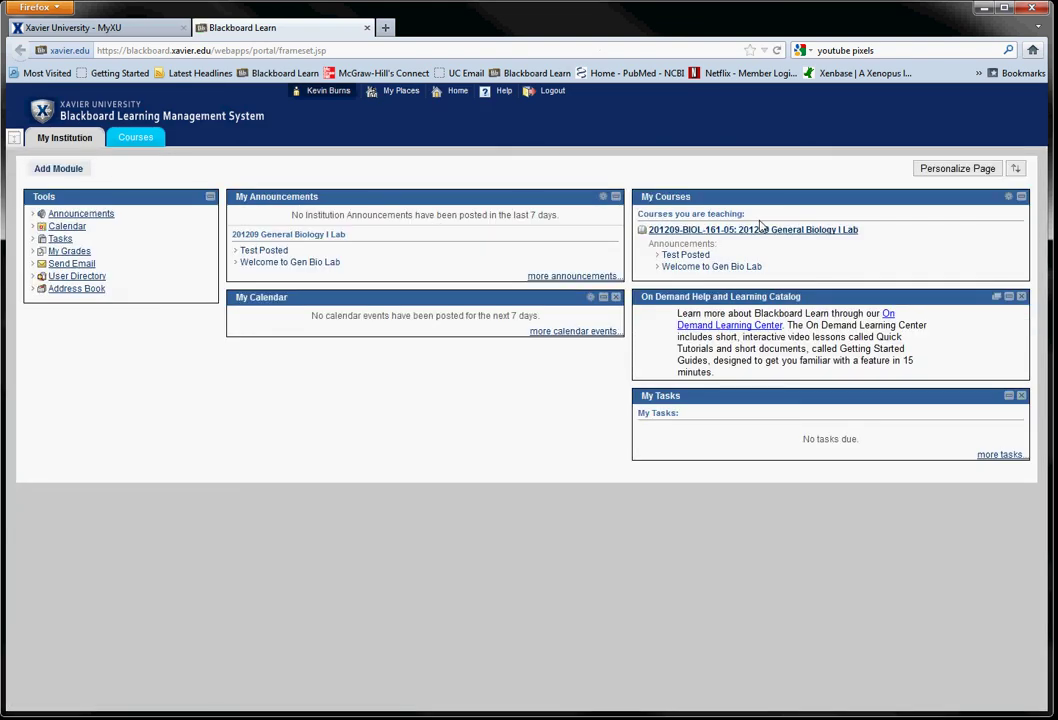
pyautogui.click(757, 230)
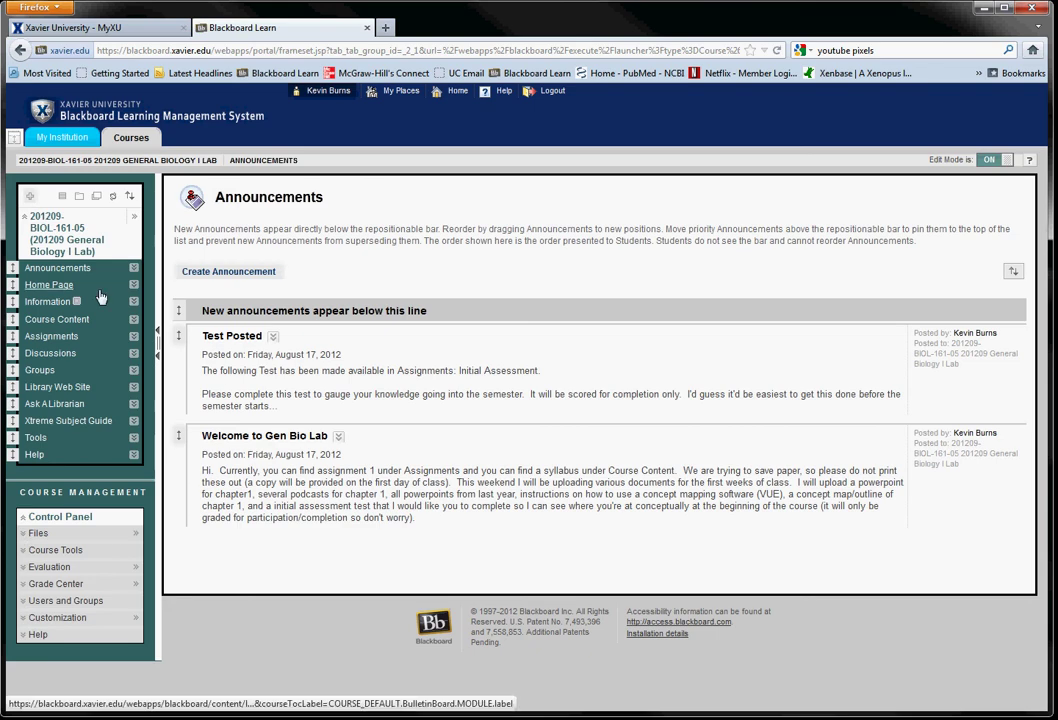
pyautogui.click(60, 321)
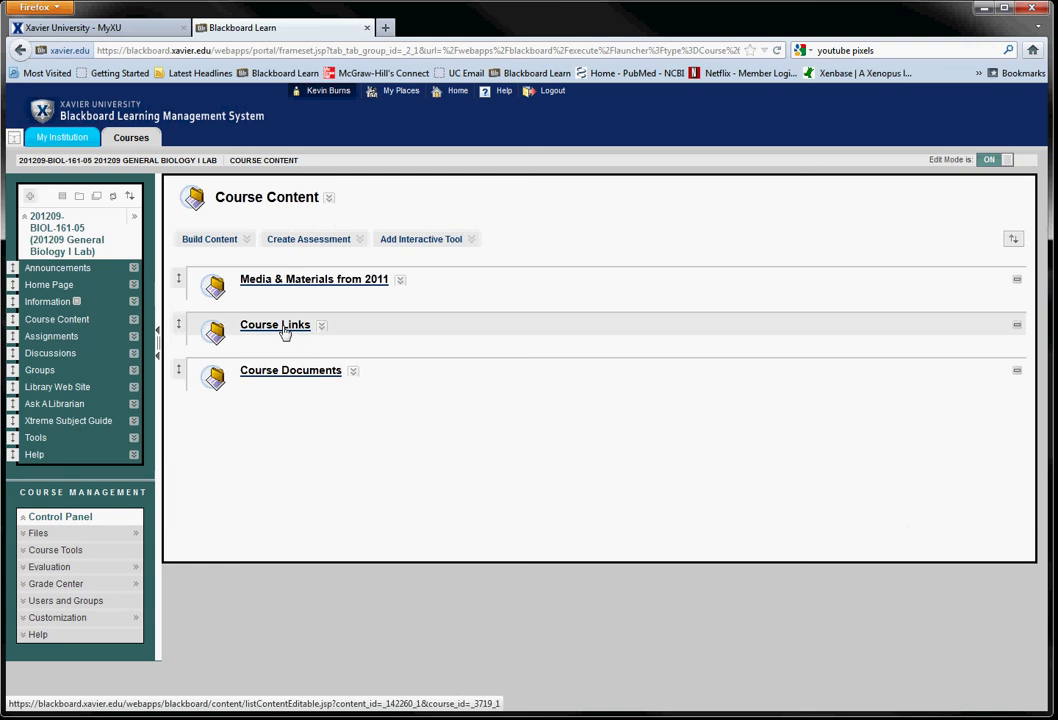
pyautogui.click(284, 331)
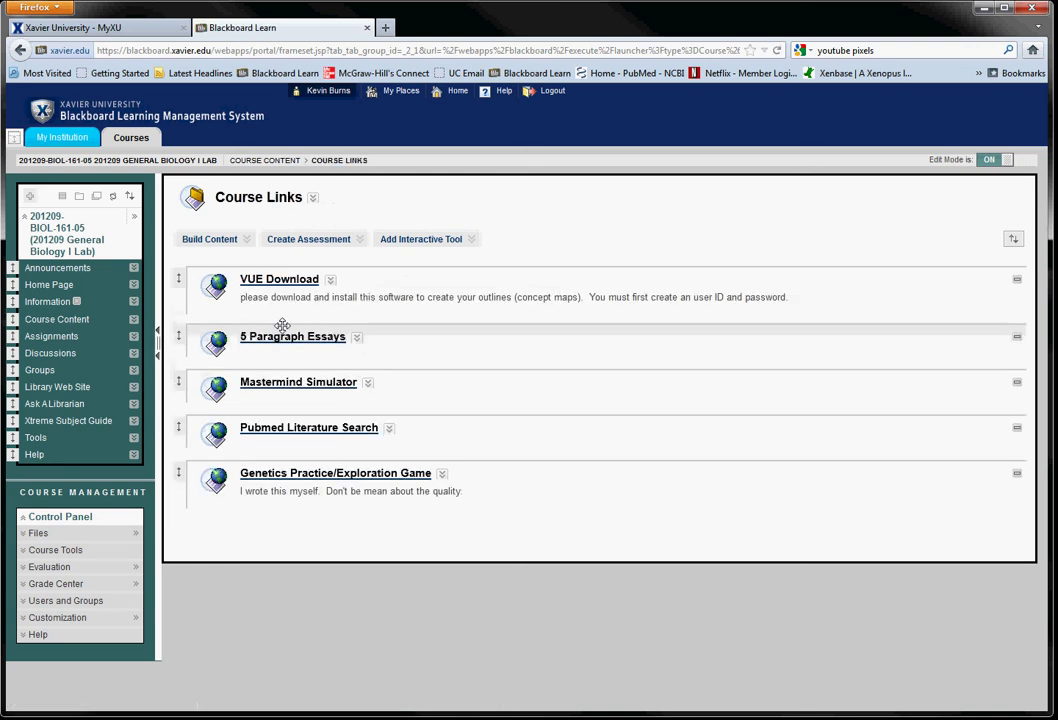
pyautogui.click(279, 283)
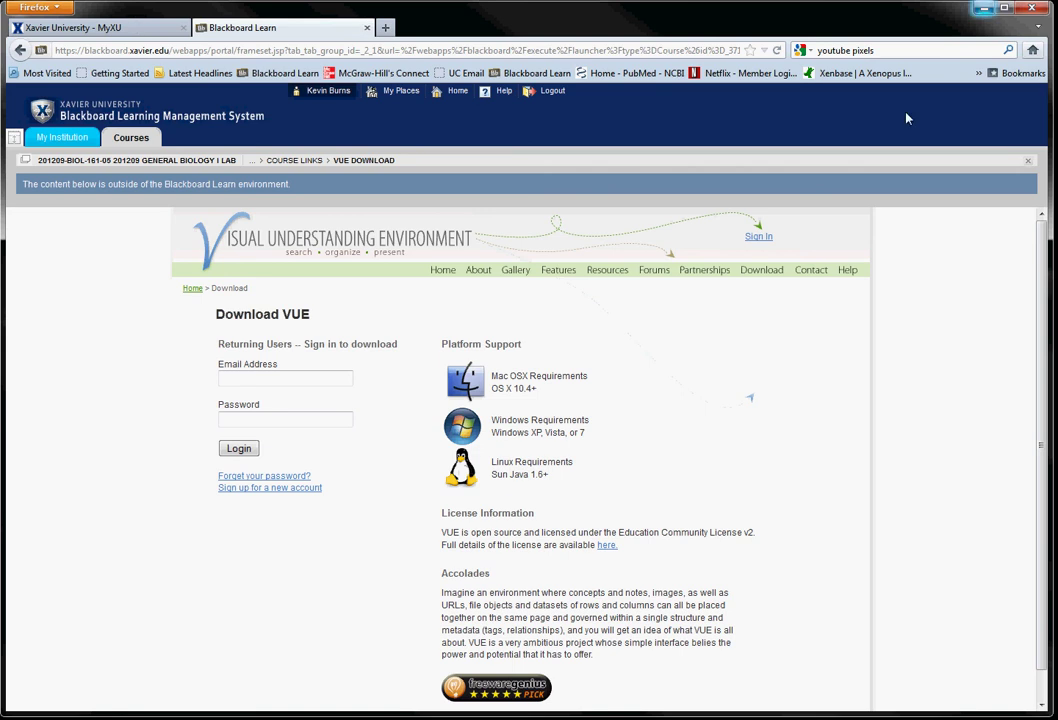
# Step: Minimize Firefox, return to VUE, and narrow its window to uncover the desktop
pyautogui.click(983, 14)
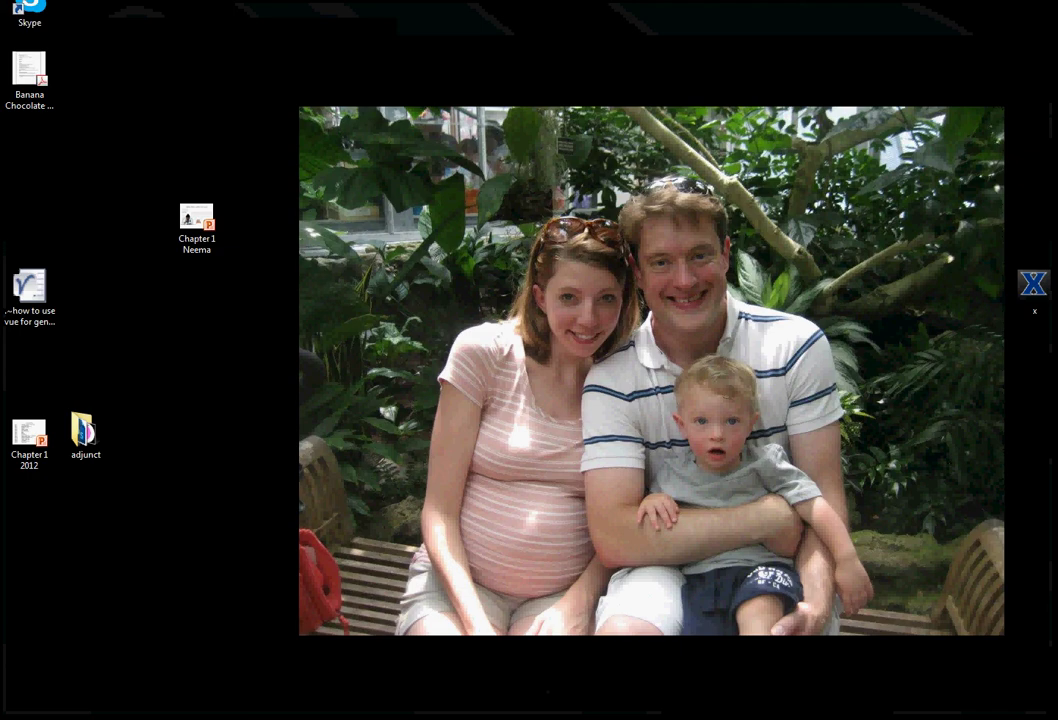
pyautogui.hotkey('alt', 'Tab')
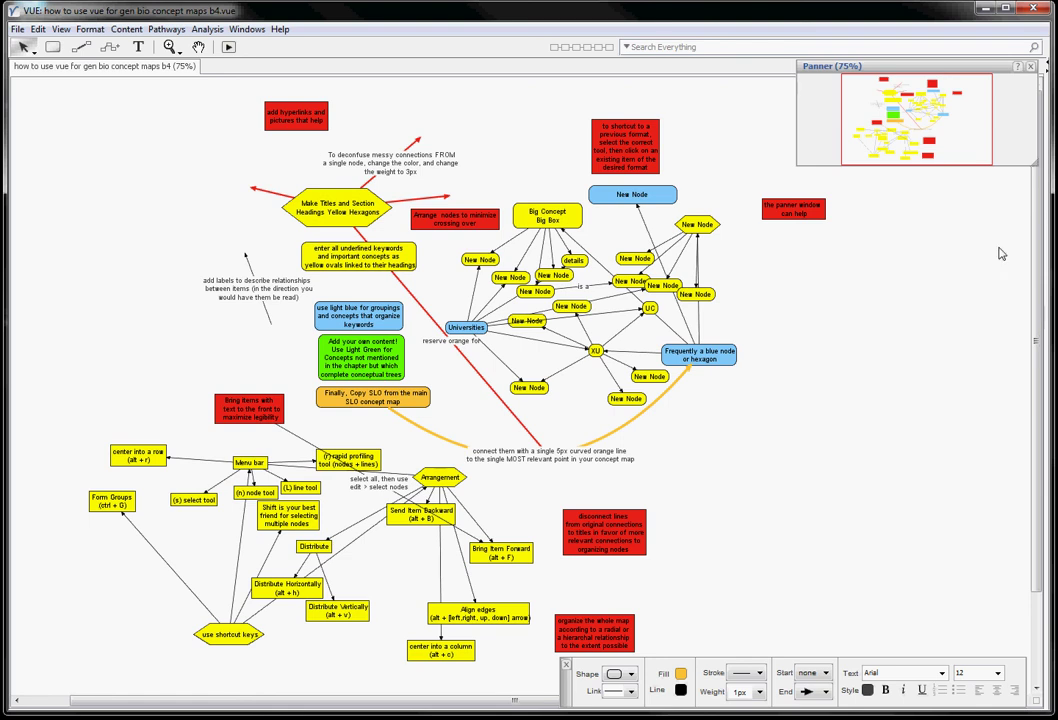
pyautogui.moveTo(1048, 256); pyautogui.dragTo(978, 280)
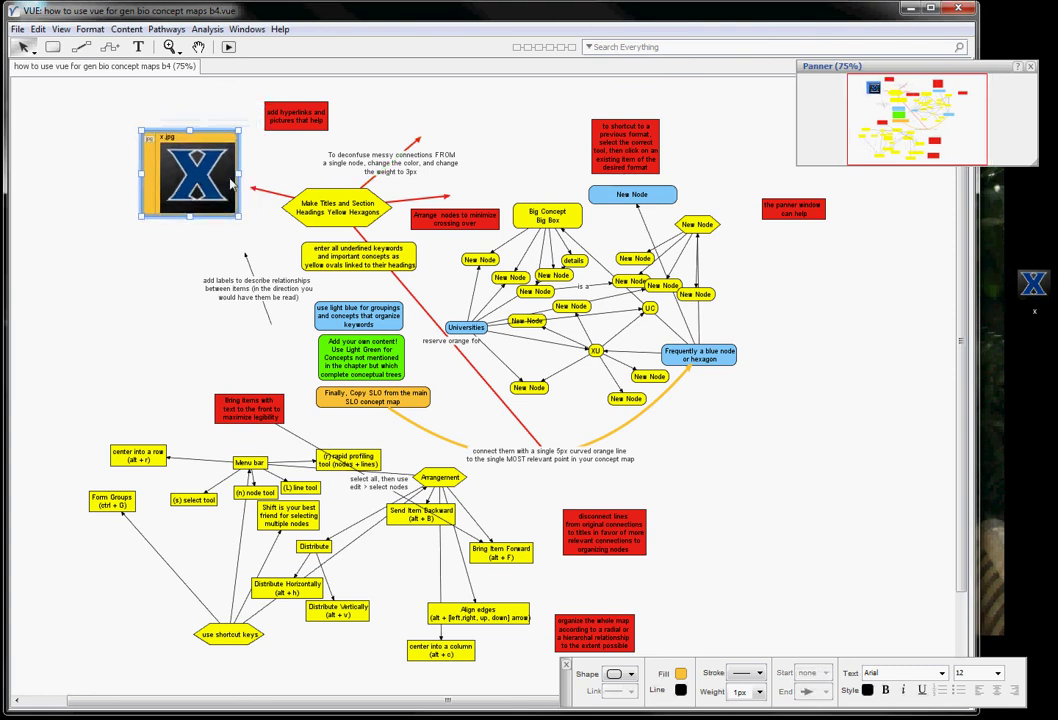
# Step: Start adding a URL to the 'add hyperlinks' note, cancel it, and switch to Firefox
pyautogui.rightClick(307, 121)
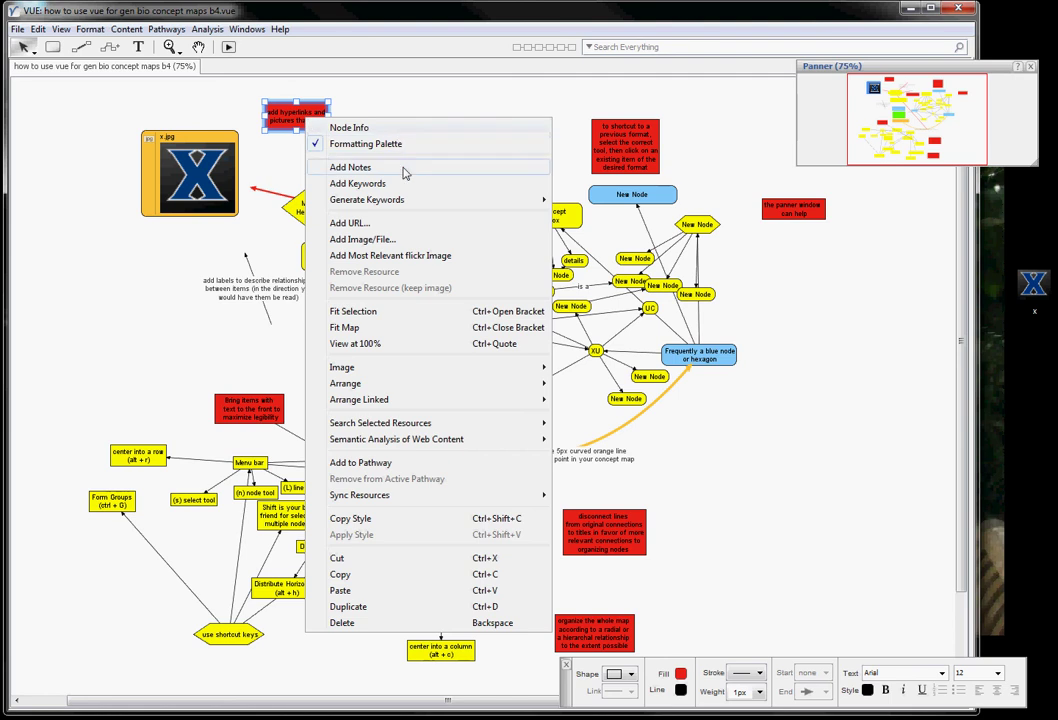
pyautogui.click(352, 223)
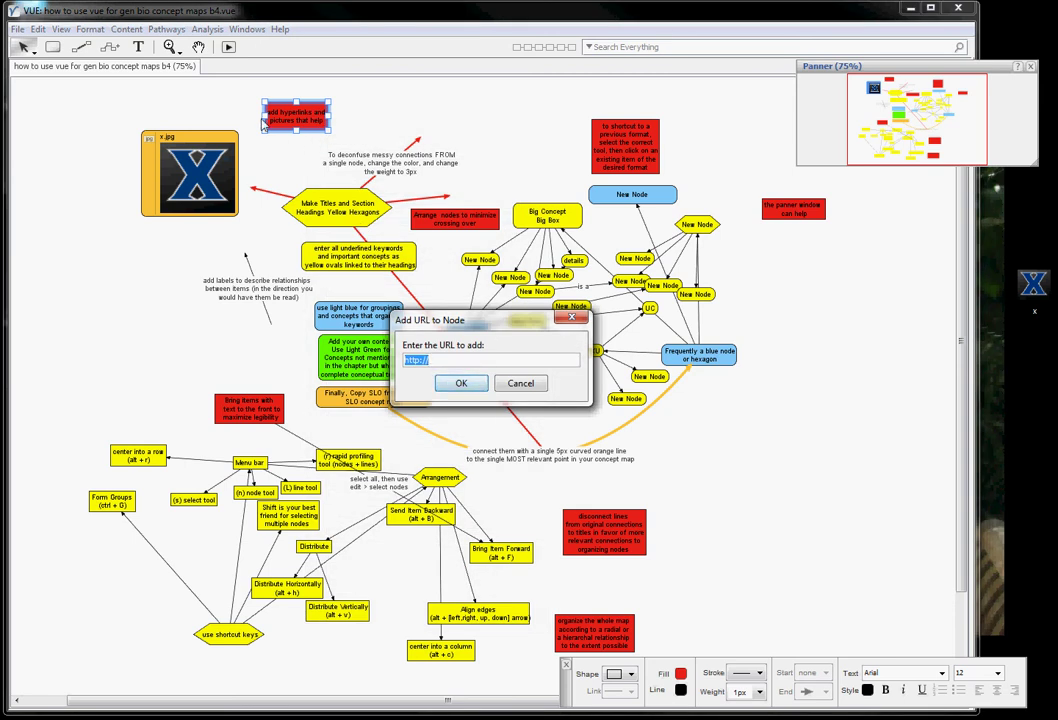
pyautogui.click(520, 383)
pyautogui.click(367, 128)
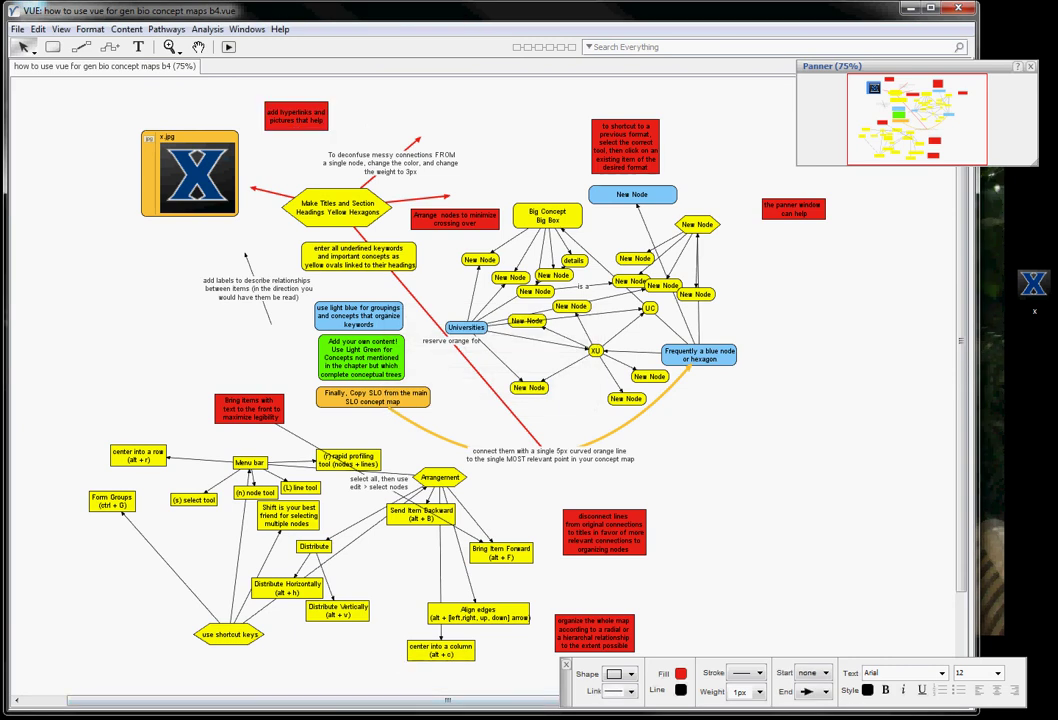
pyautogui.click(137, 701)
# Step: Copy the Xavier MyXU portal page's web address and return to VUE
pyautogui.click(316, 50)
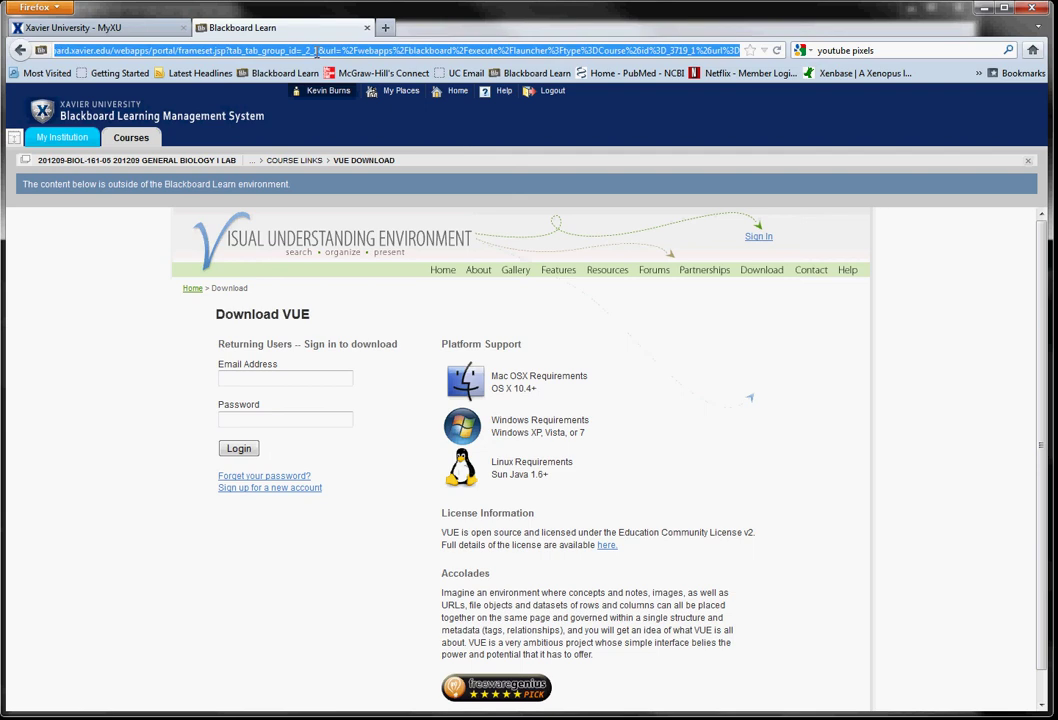
pyautogui.click(86, 28)
pyautogui.click(100, 48)
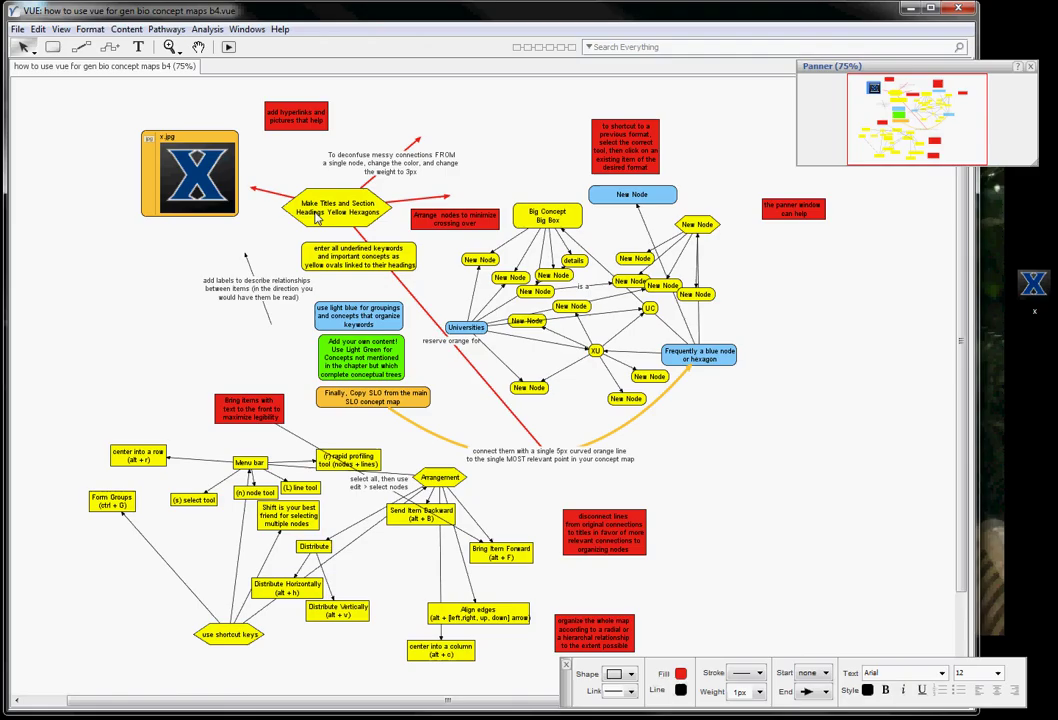
pyautogui.hotkey('alt', 'Tab')
# Step: Paste the MyXU portal address as the Add URL link on the 'add hyperlinks and pictures that help' note
pyautogui.rightClick(295, 124)
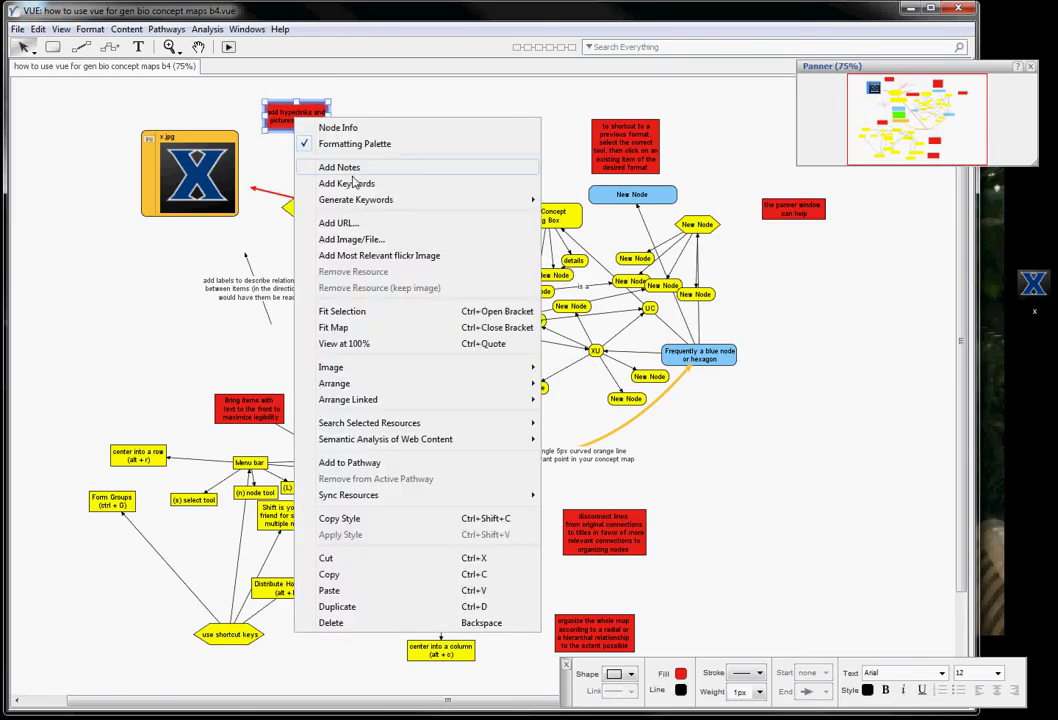
pyautogui.click(345, 220)
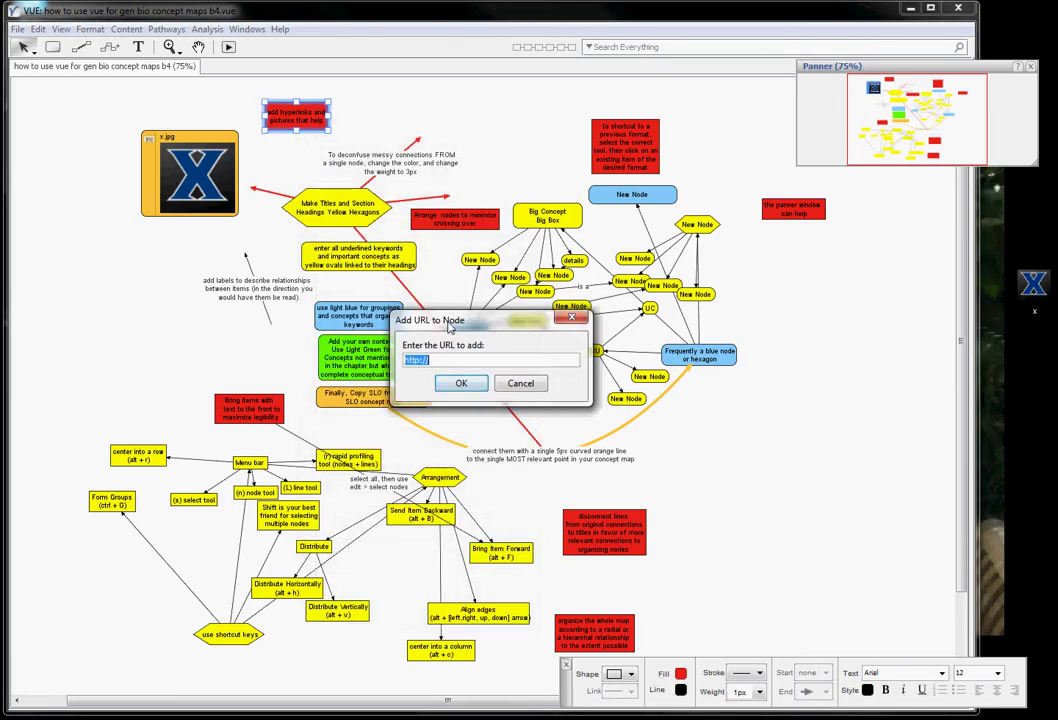
pyautogui.hotkey('ctrl', 'v')
pyautogui.click(462, 383)
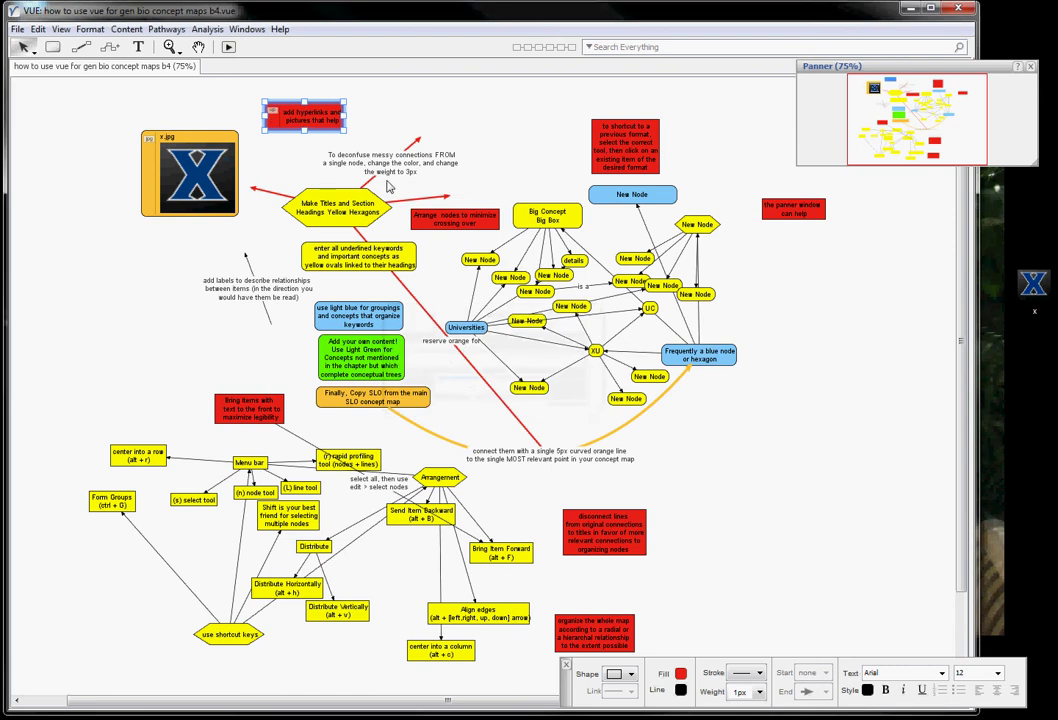
pyautogui.click(252, 120)
pyautogui.moveTo(274, 114)
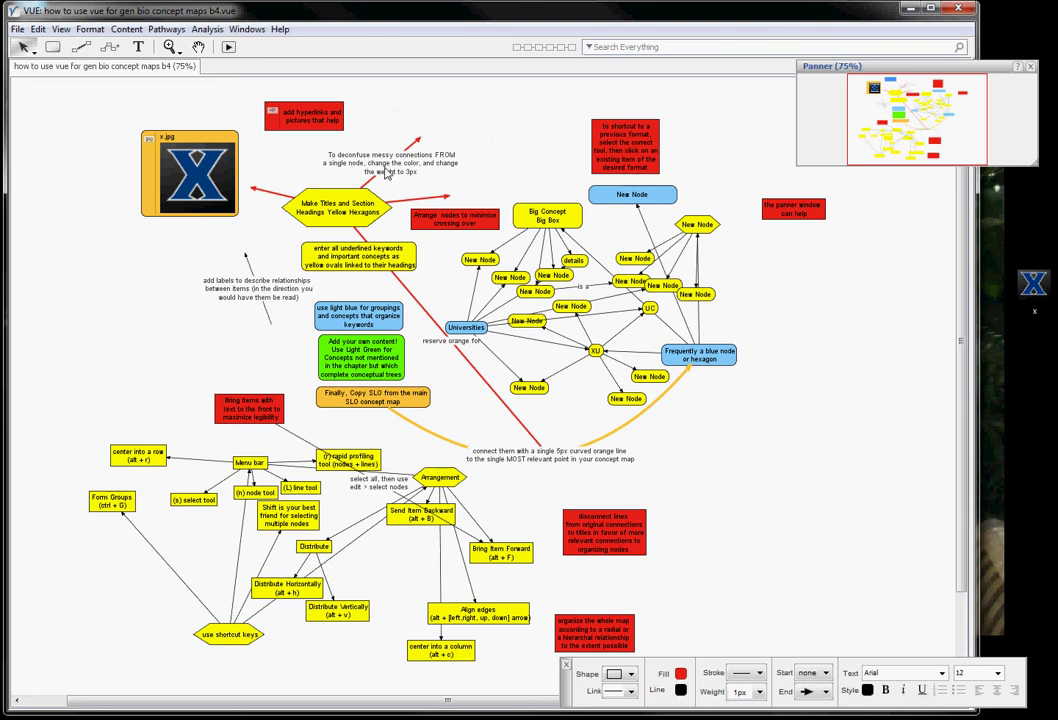
# Step: Drag the red arrow's endpoint above the title hexagon further up and to the right
pyautogui.click(386, 172)
pyautogui.click(490, 139)
pyautogui.click(25, 50)
pyautogui.click(419, 145)
pyautogui.moveTo(419, 145); pyautogui.dragTo(364, 149)
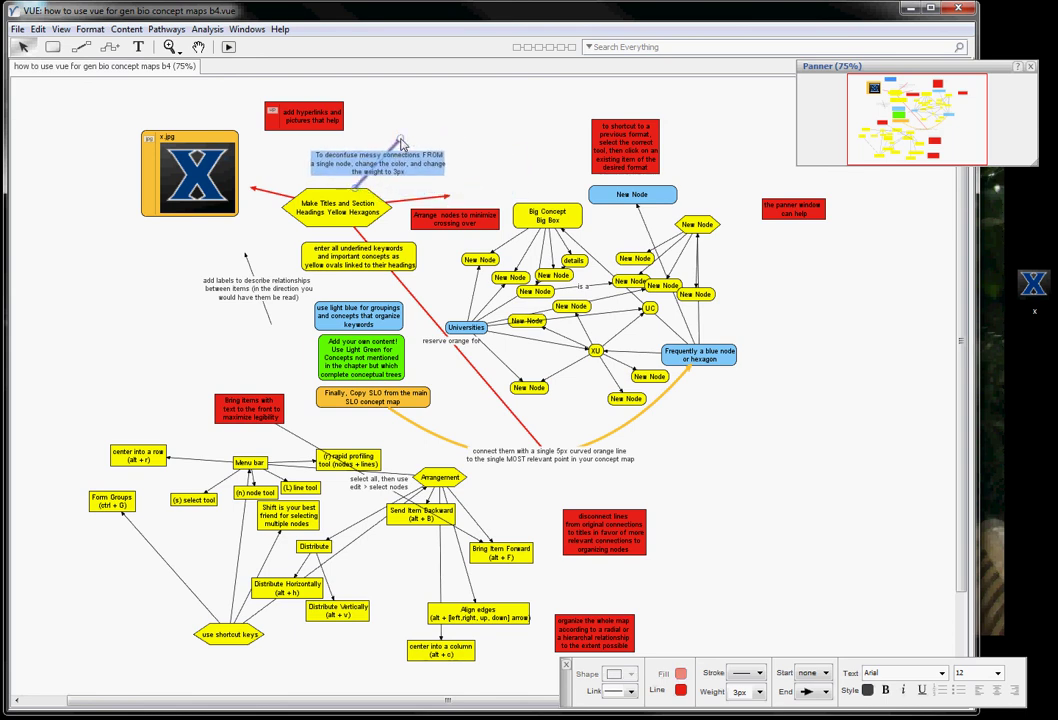
# Step: Draw a new red rectangle node at the top of the map, leaving its shape unchanged
pyautogui.click(53, 47)
pyautogui.moveTo(414, 98)
pyautogui.mouseDown()
pyautogui.moveTo(458, 130)
pyautogui.moveTo(512, 144)
pyautogui.mouseUp()
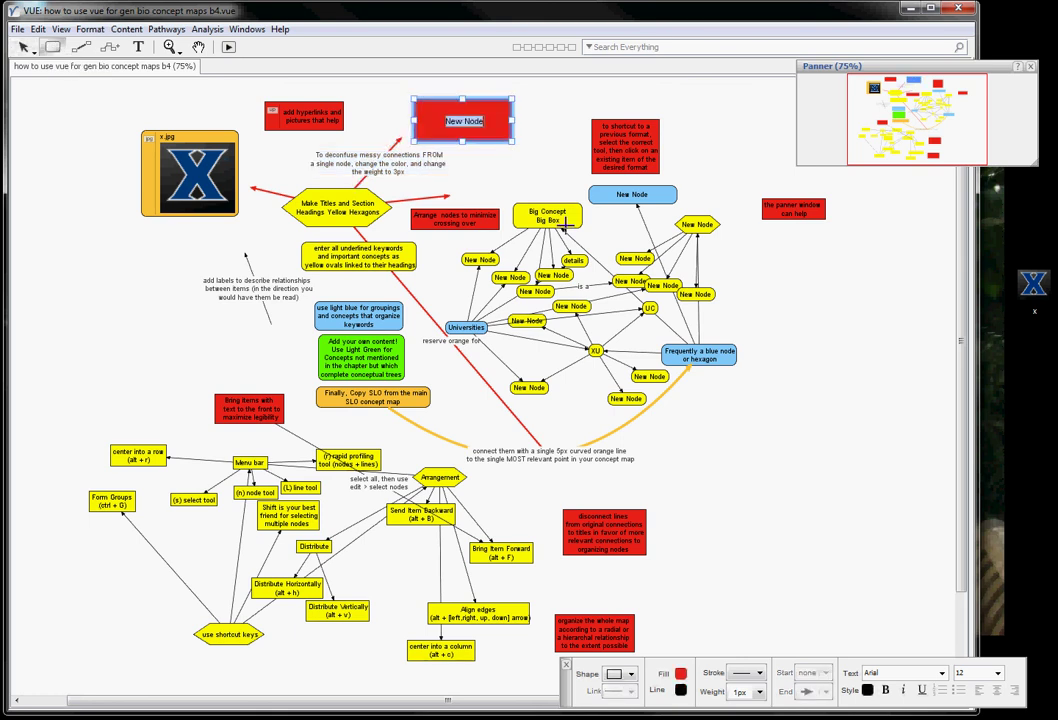
pyautogui.click(631, 676)
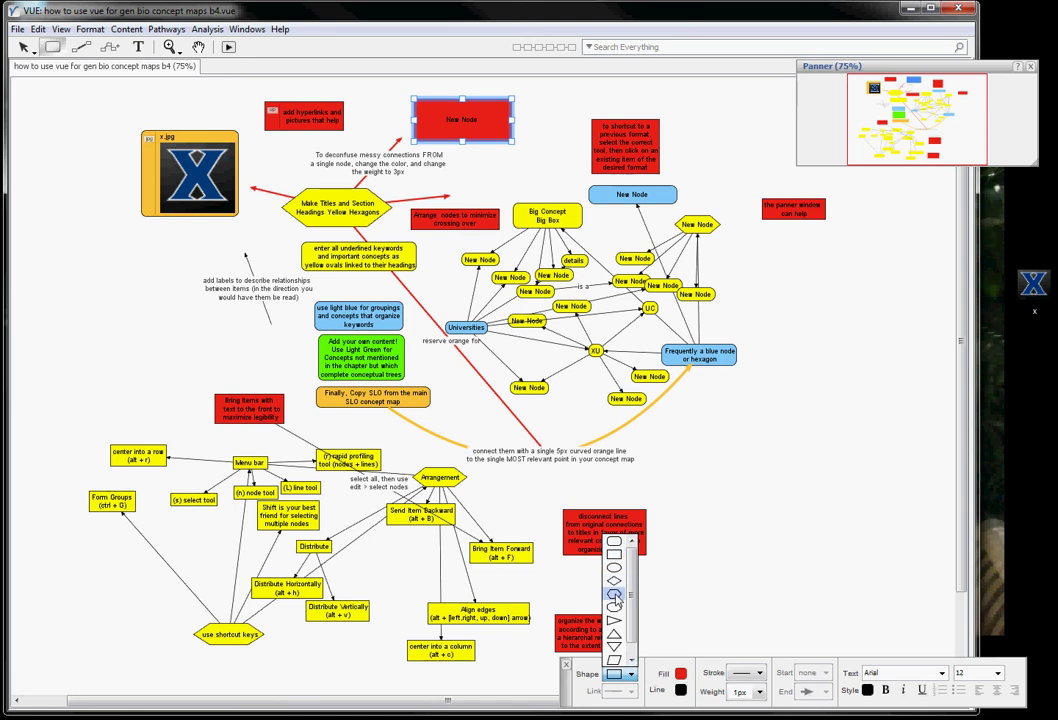
pyautogui.click(775, 463)
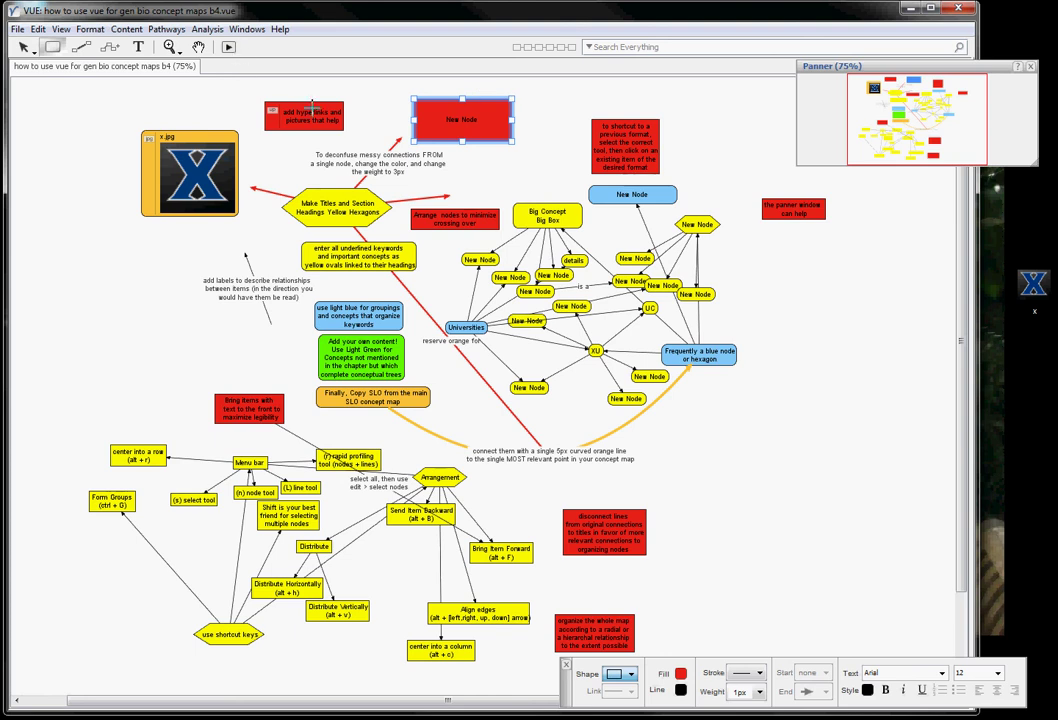
# Step: Delete the new red box and link 'add hyperlinks' to 'to shortcut' with the label 'text'
pyautogui.press('Delete')
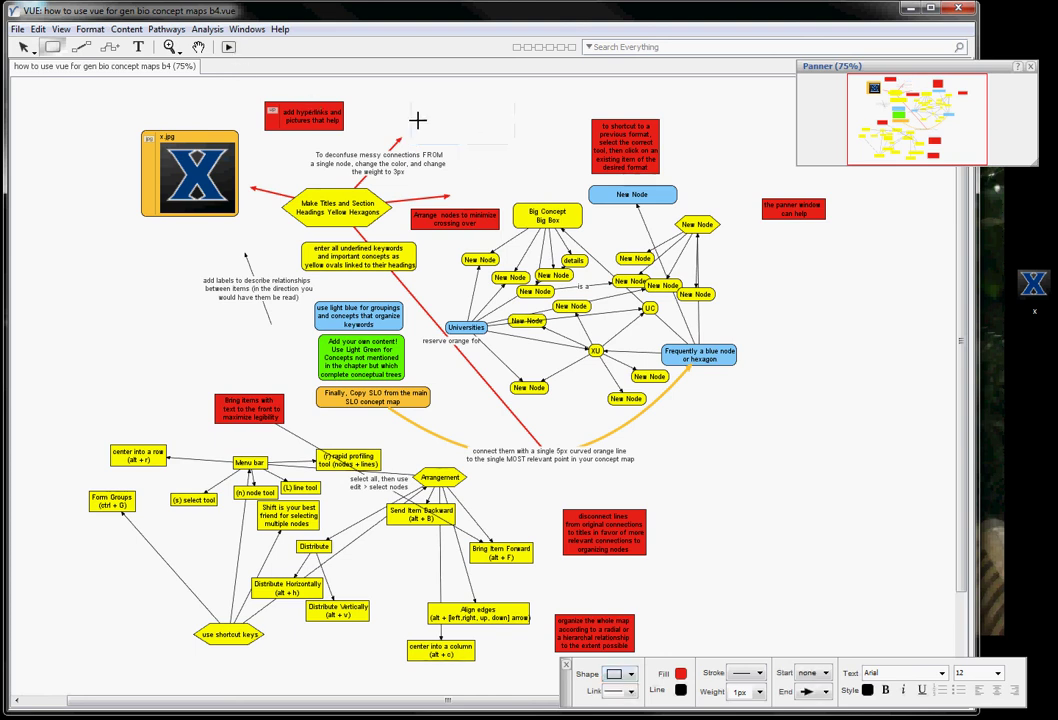
pyautogui.click(81, 46)
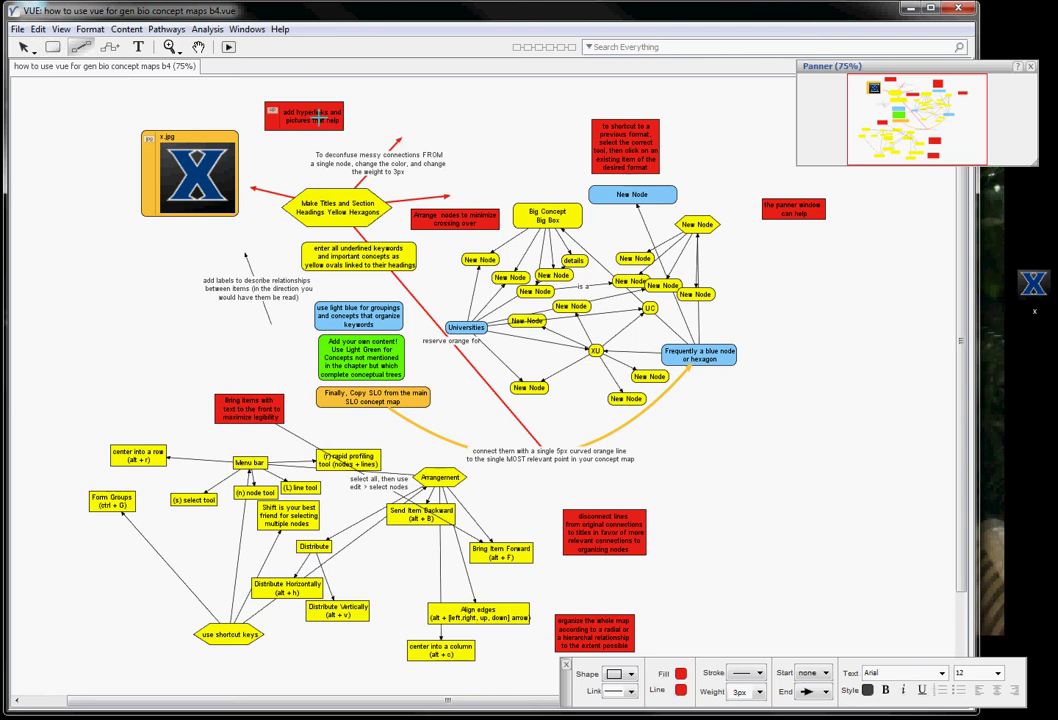
pyautogui.moveTo(318, 116); pyautogui.dragTo(598, 152)
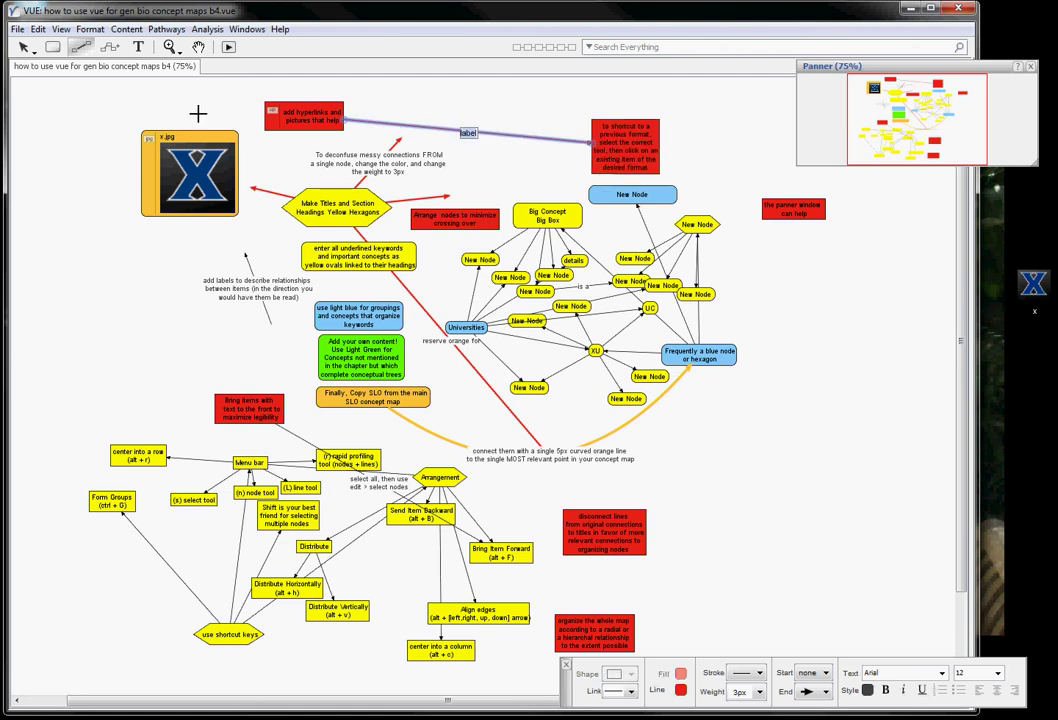
pyautogui.write('tes')
# Step: Add trial red nodes off the 'to shortcut' note, then delete them and the 'text' link
pyautogui.click(110, 47)
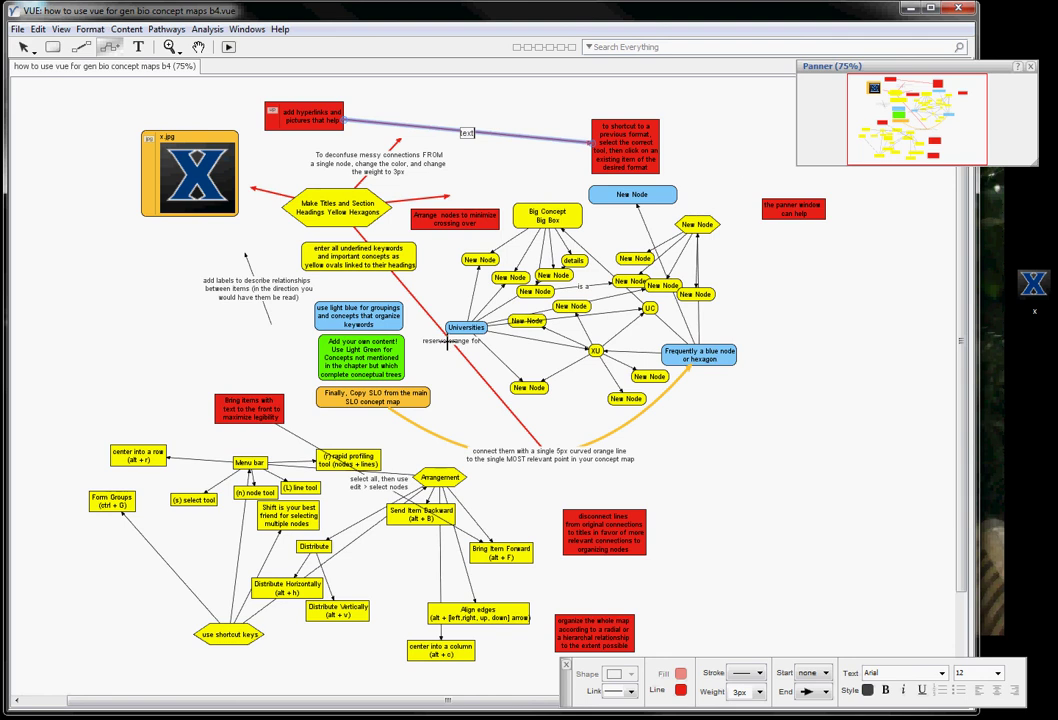
pyautogui.moveTo(617, 143)
pyautogui.mouseDown()
pyautogui.moveTo(730, 136)
pyautogui.moveTo(726, 107)
pyautogui.moveTo(689, 102)
pyautogui.mouseUp()
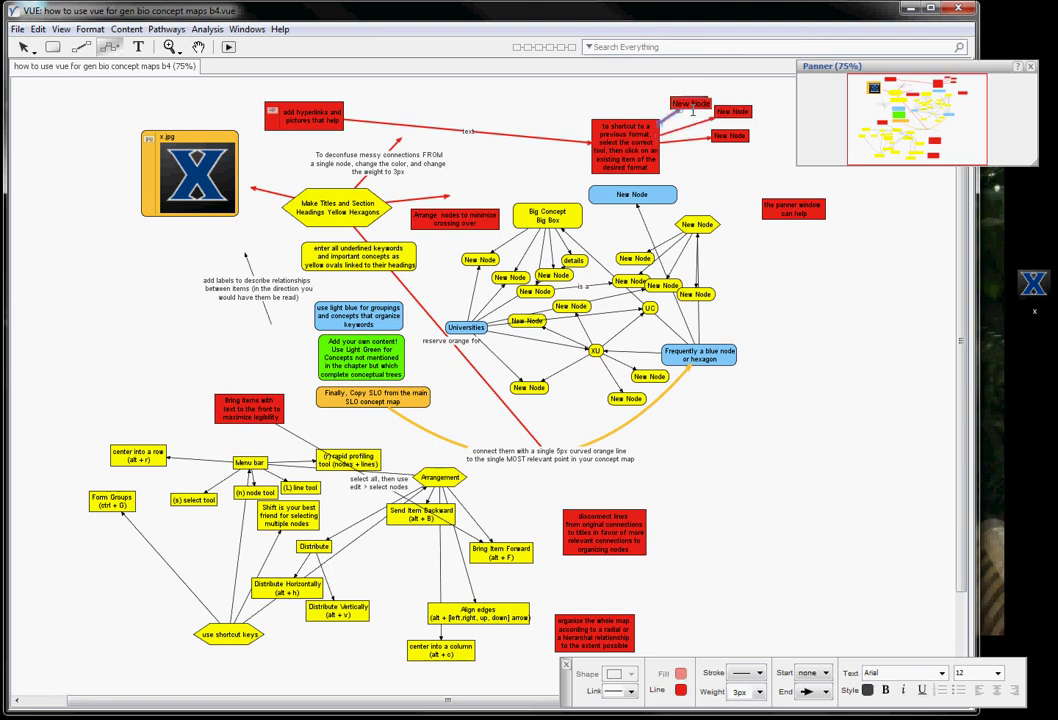
pyautogui.click(28, 48)
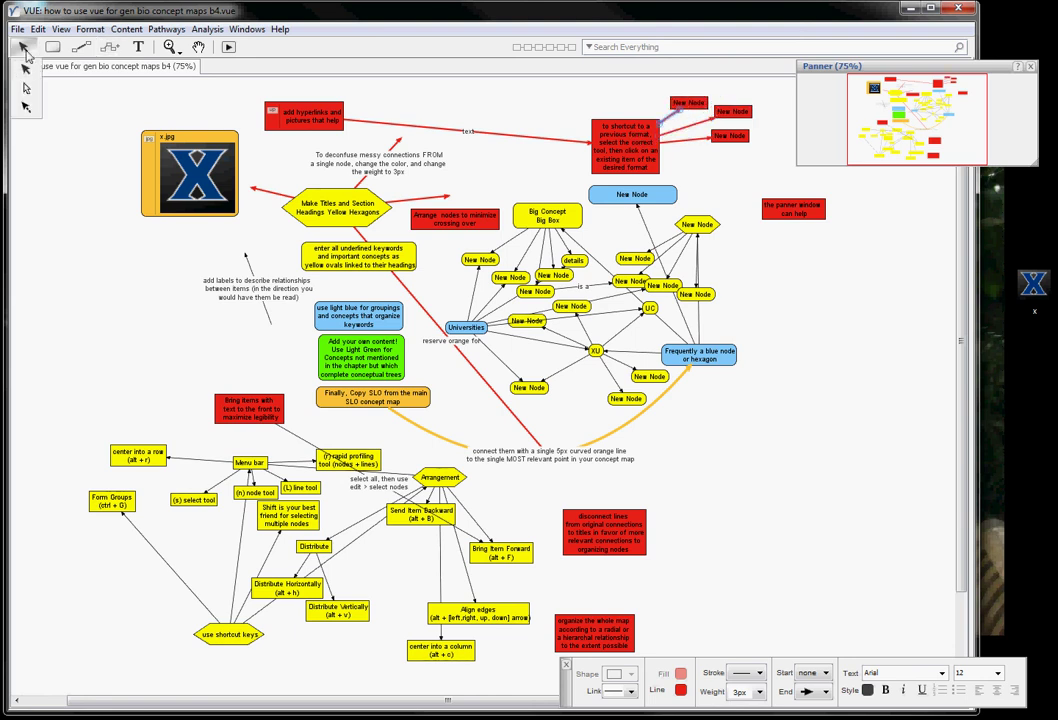
pyautogui.click(31, 68)
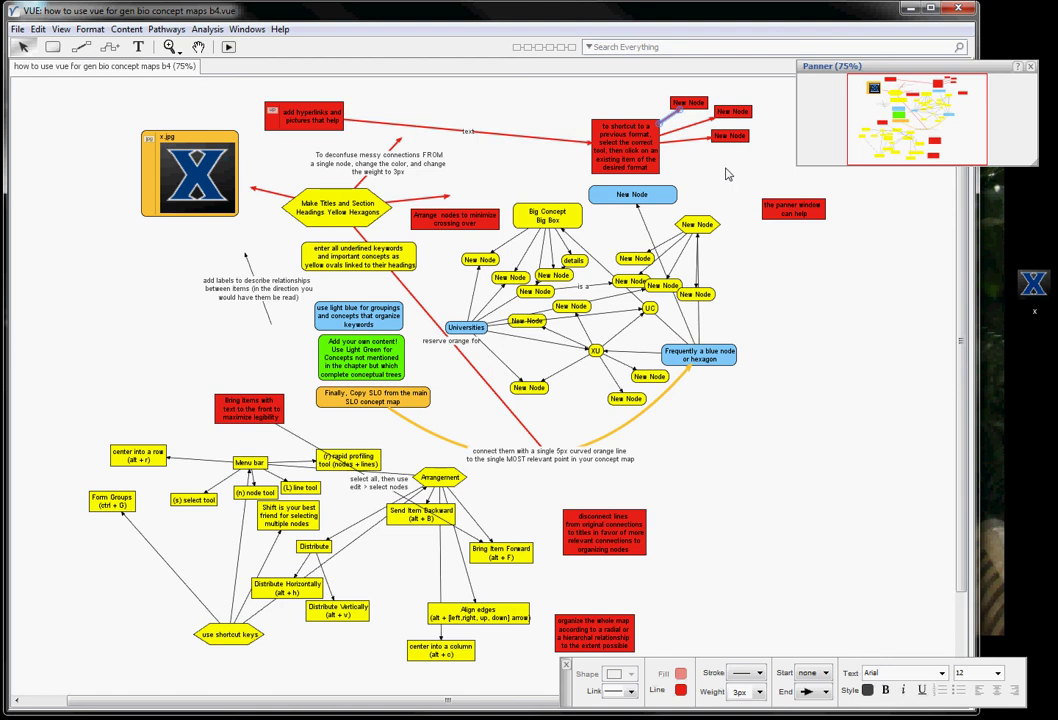
pyautogui.moveTo(761, 147); pyautogui.dragTo(668, 99)
pyautogui.press('Delete')
pyautogui.click(577, 143)
pyautogui.press('Delete')
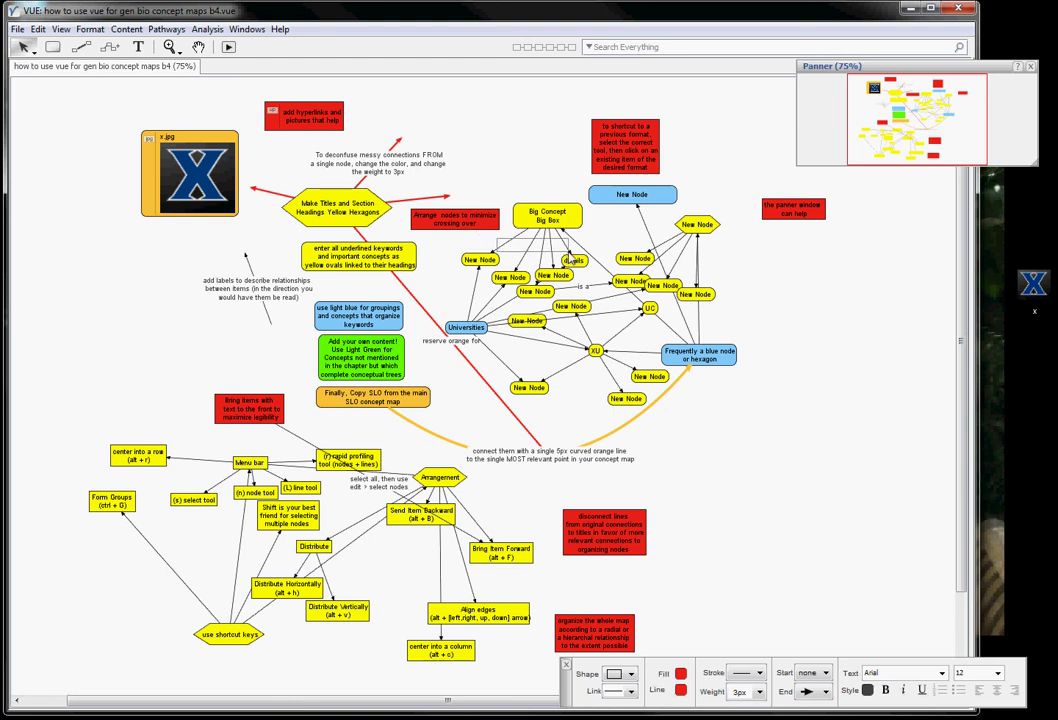
# Step: Colour the links below Big Concept Big Box red
pyautogui.moveTo(489, 224); pyautogui.dragTo(570, 281)
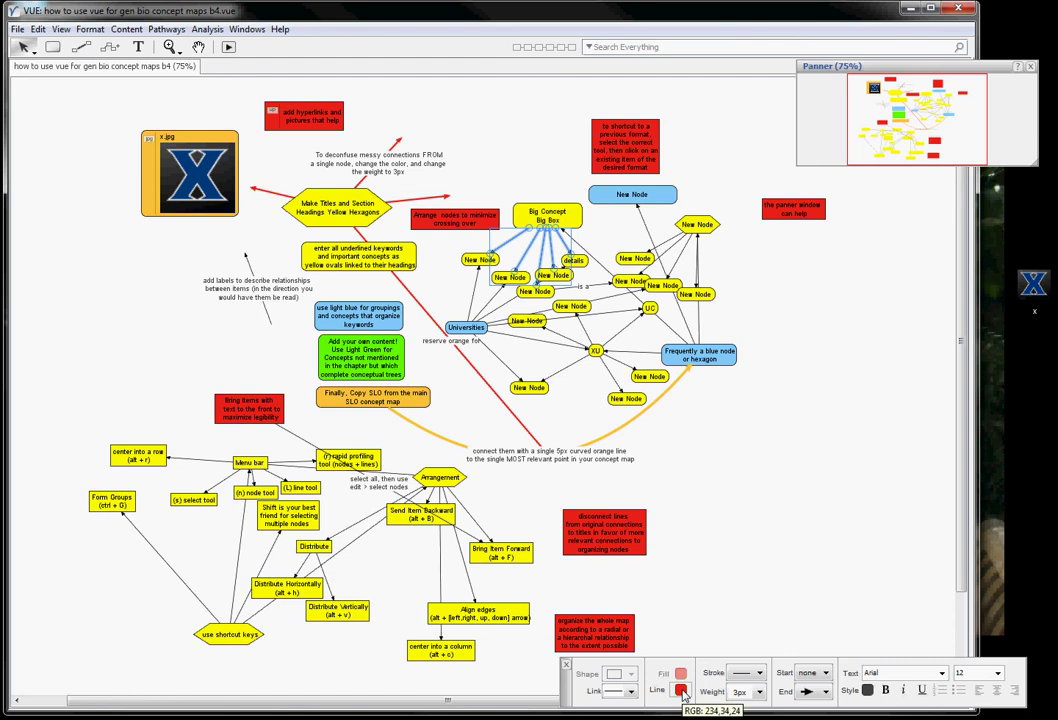
pyautogui.click(681, 691)
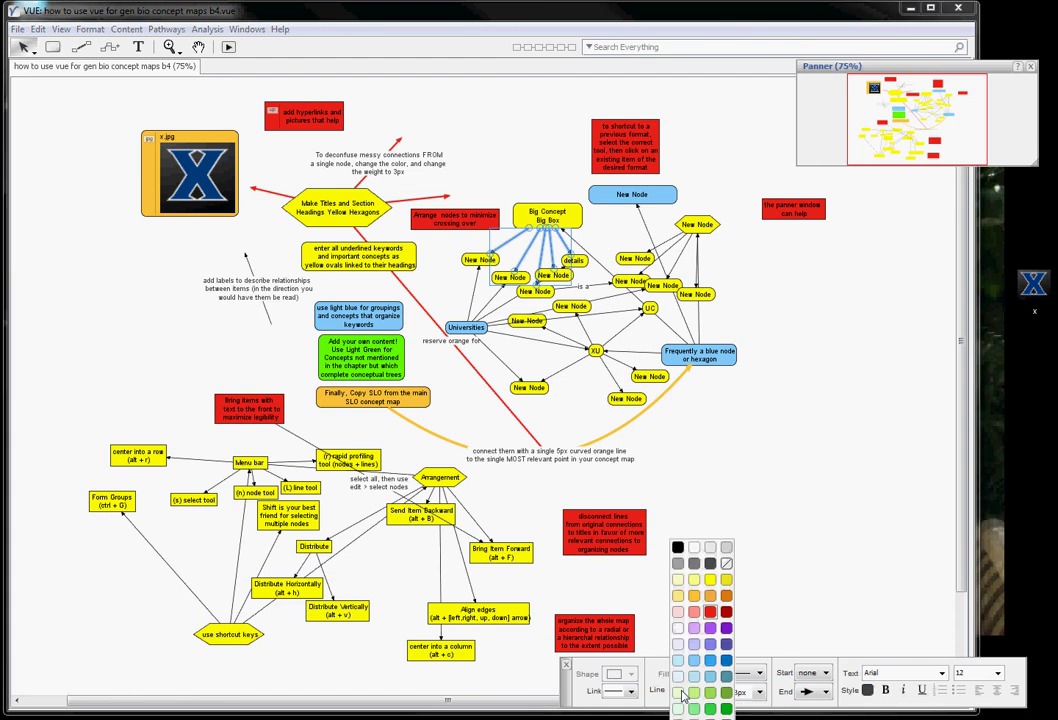
pyautogui.click(708, 621)
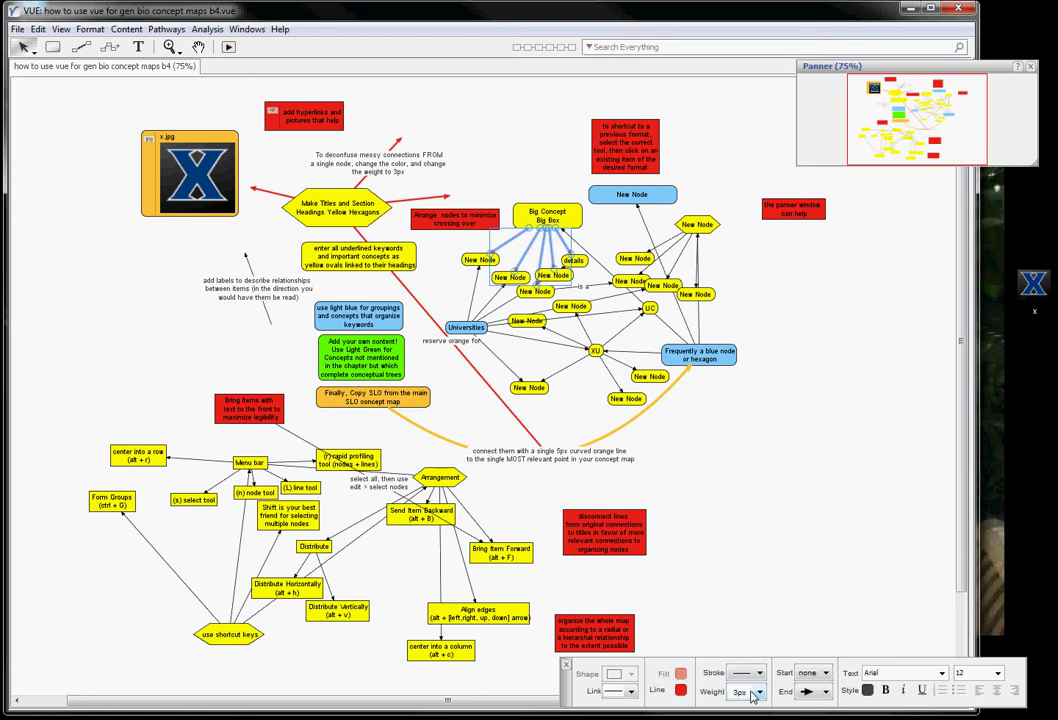
pyautogui.click(553, 170)
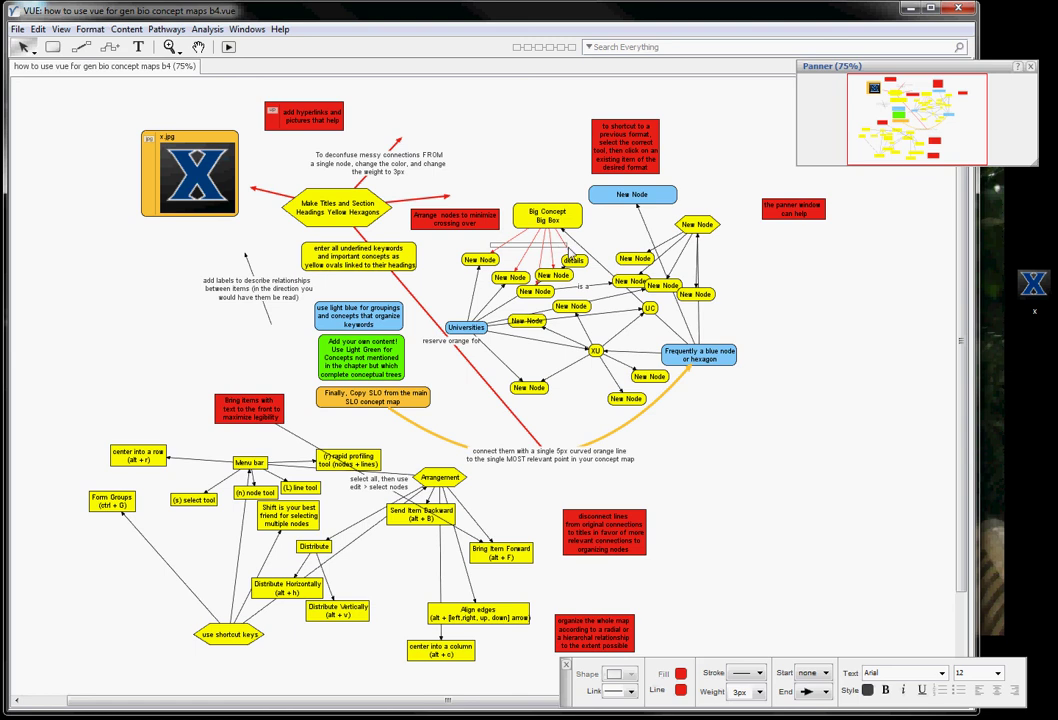
# Step: Set those Big Concept Big Box links to a 3px line weight
pyautogui.moveTo(472, 212); pyautogui.dragTo(575, 250)
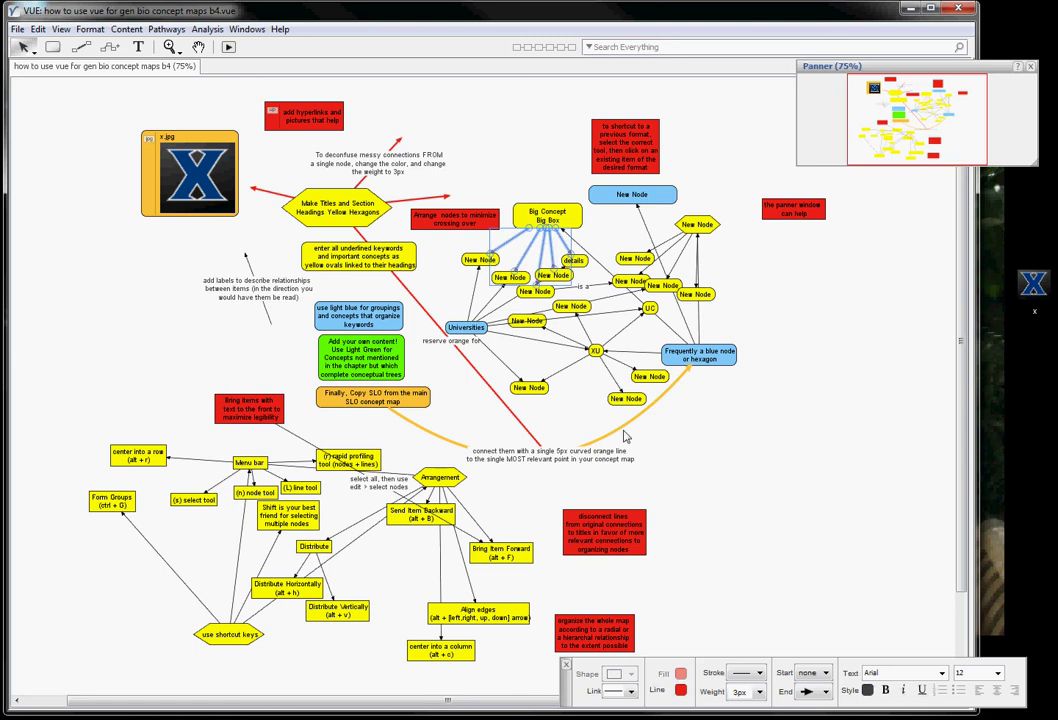
pyautogui.click(758, 690)
pyautogui.click(751, 607)
pyautogui.click(758, 690)
pyautogui.click(742, 632)
pyautogui.click(537, 175)
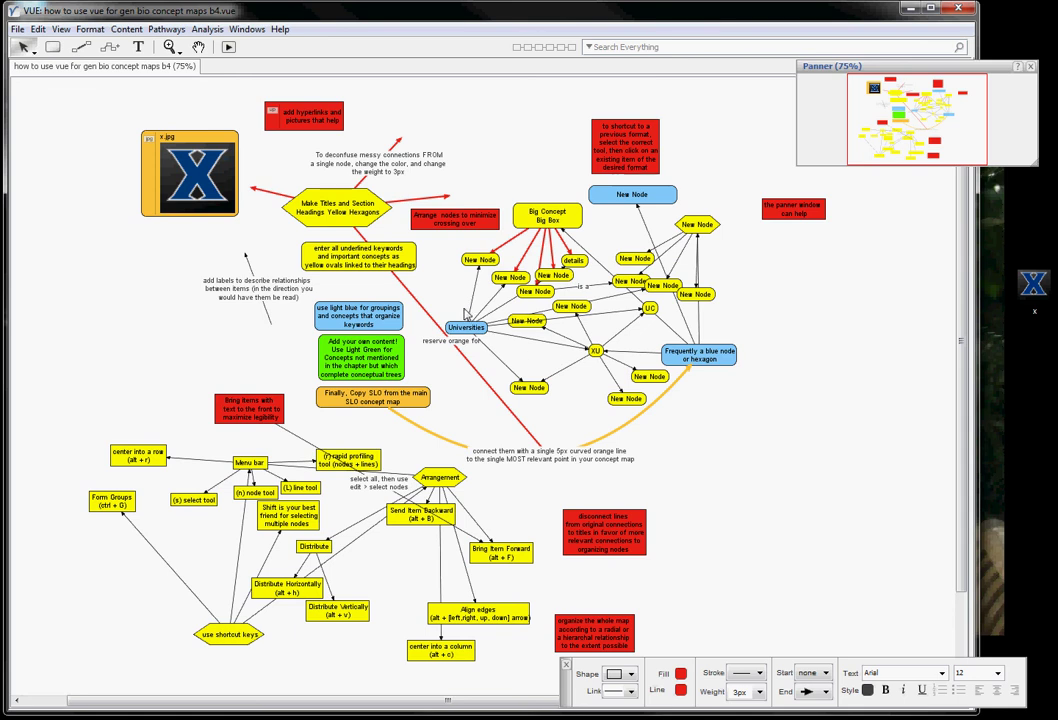
# Step: Select the links fanning out from Universities and make them purple with a 3px weight
pyautogui.moveTo(464, 309); pyautogui.dragTo(499, 332)
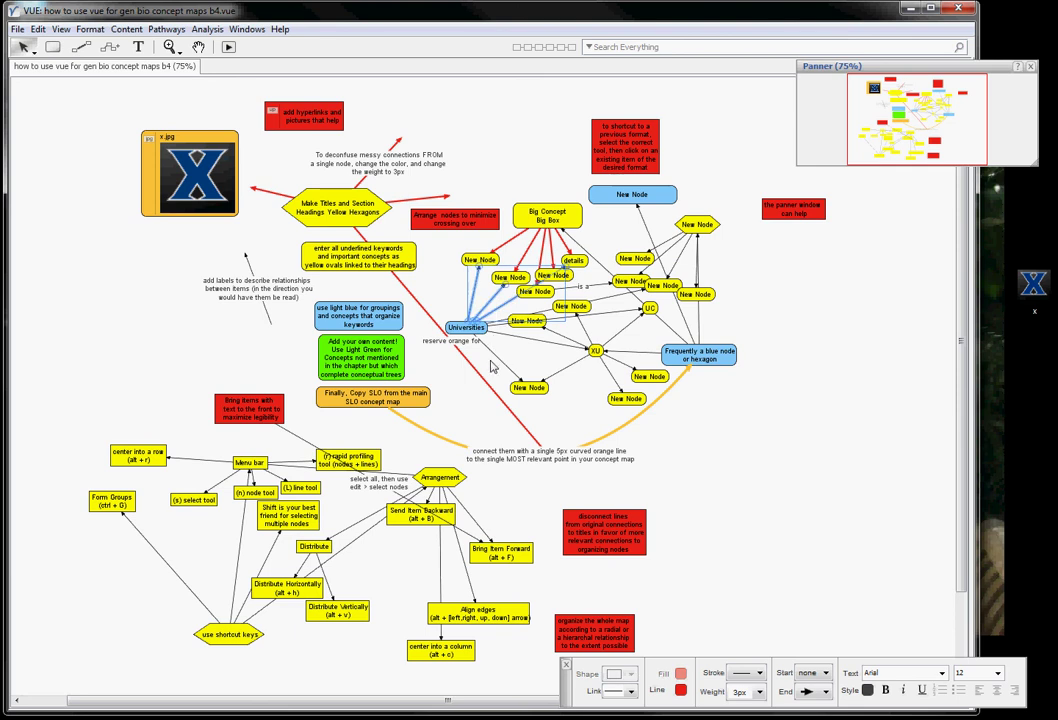
pyautogui.moveTo(498, 362); pyautogui.dragTo(505, 331)
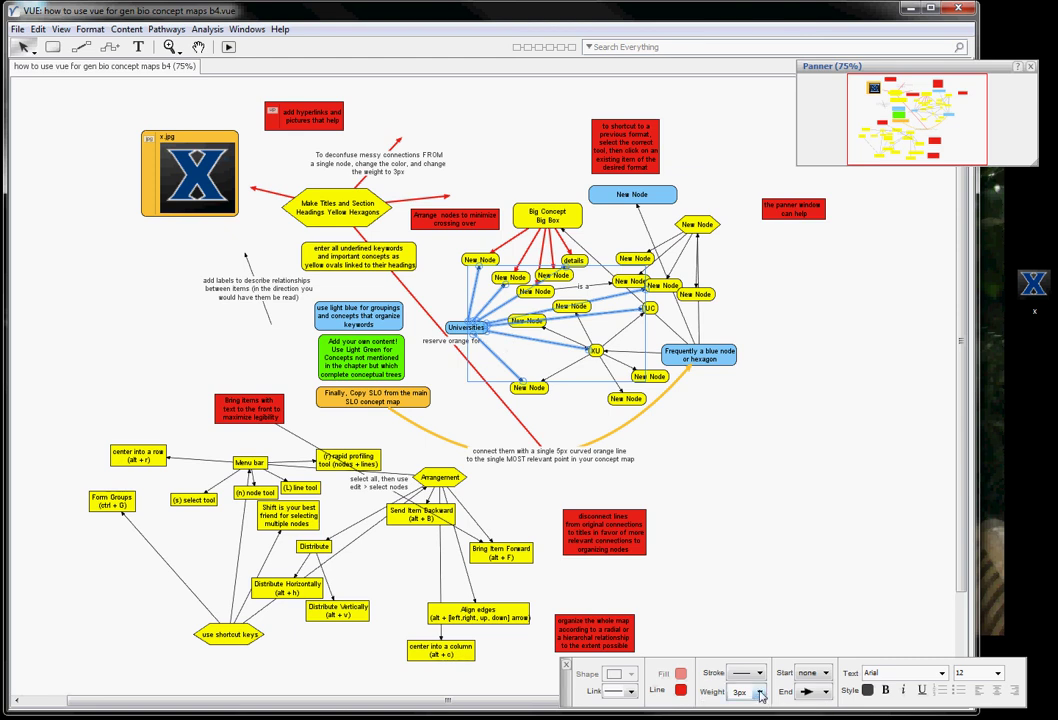
pyautogui.click(760, 695)
pyautogui.click(751, 614)
pyautogui.click(760, 692)
pyautogui.click(745, 622)
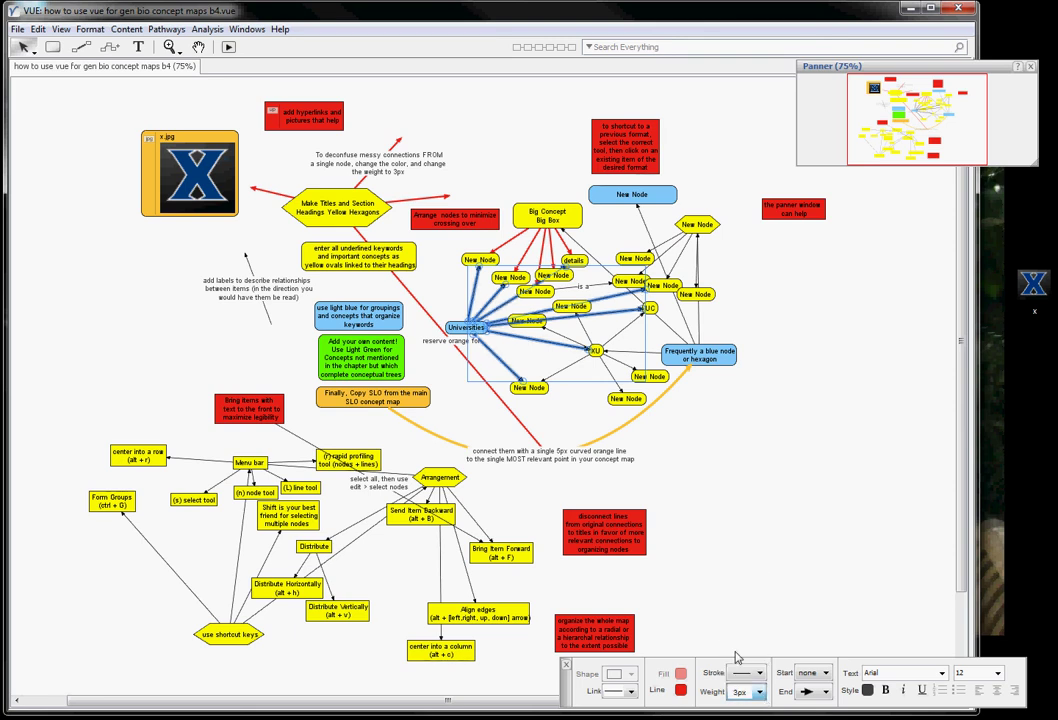
pyautogui.click(682, 691)
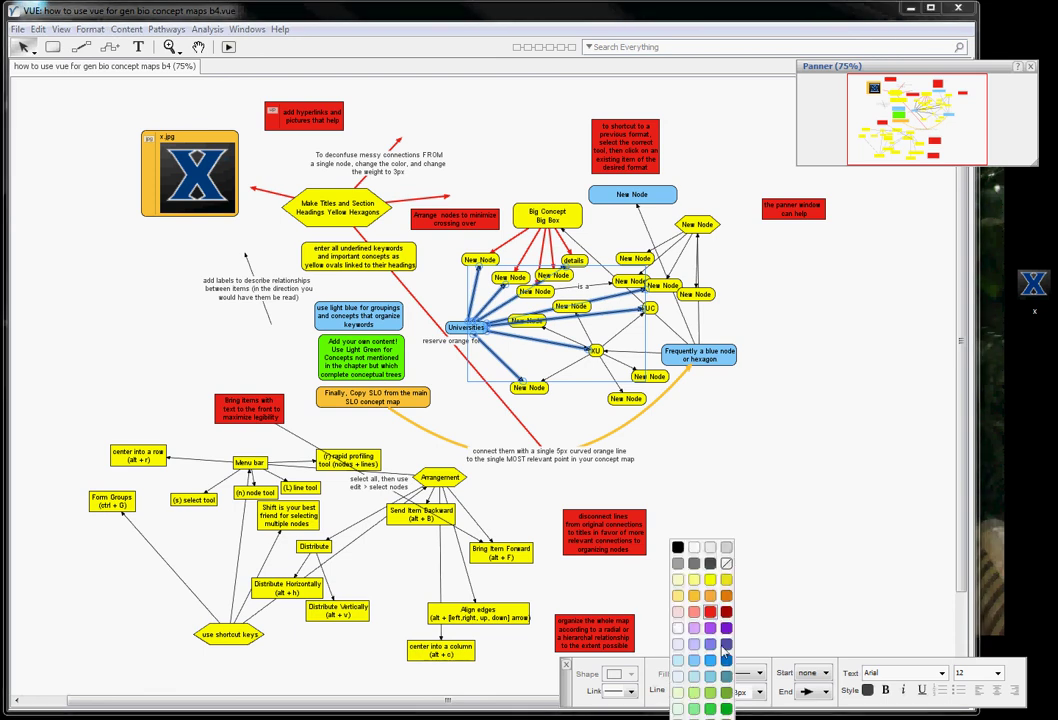
pyautogui.click(726, 630)
pyautogui.click(607, 262)
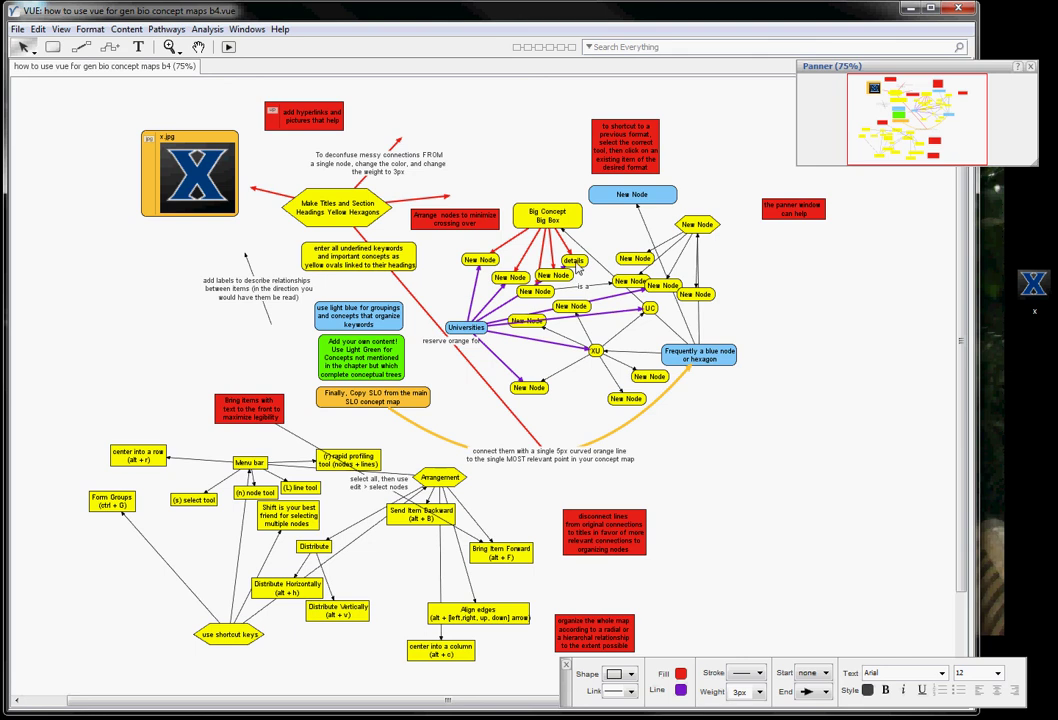
# Step: Drag the details node toward Universities and move two New Nodes up and right to untangle links
pyautogui.moveTo(577, 265)
pyautogui.mouseDown()
pyautogui.moveTo(512, 306)
pyautogui.moveTo(583, 270)
pyautogui.moveTo(589, 251)
pyautogui.mouseUp()
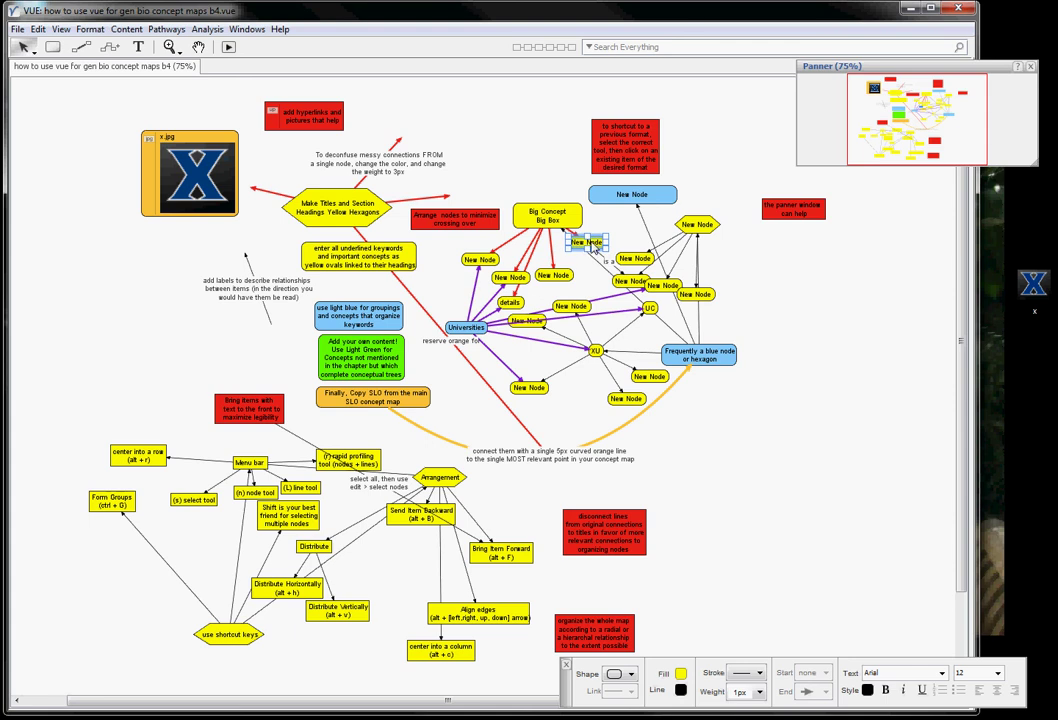
pyautogui.moveTo(520, 305); pyautogui.dragTo(568, 285)
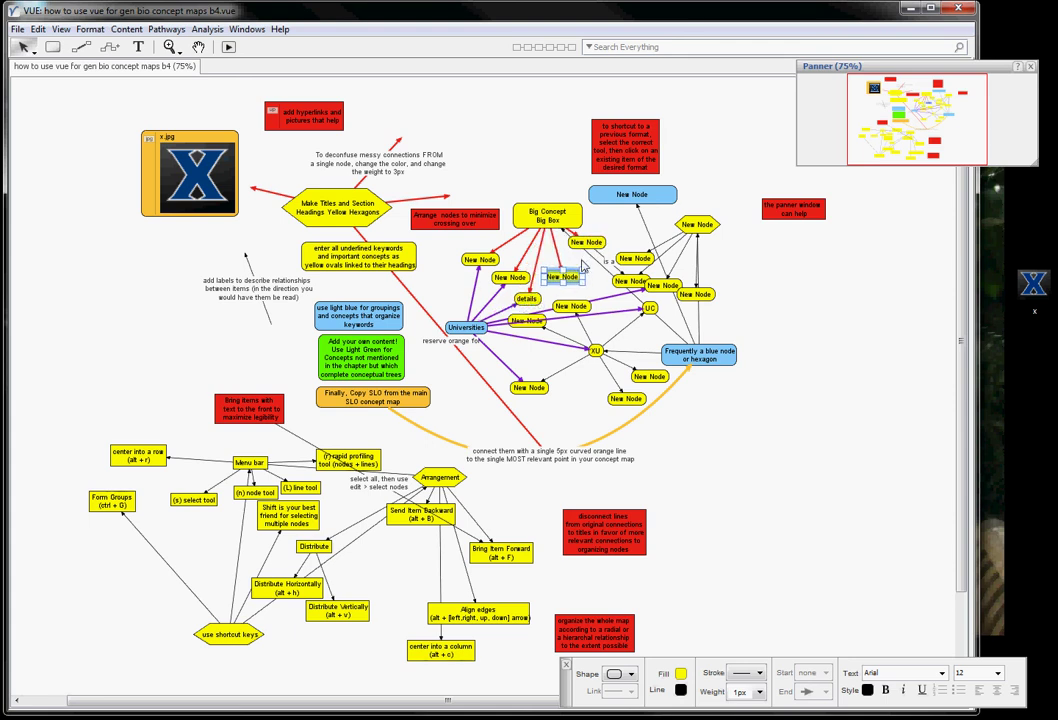
pyautogui.moveTo(601, 246); pyautogui.dragTo(624, 235)
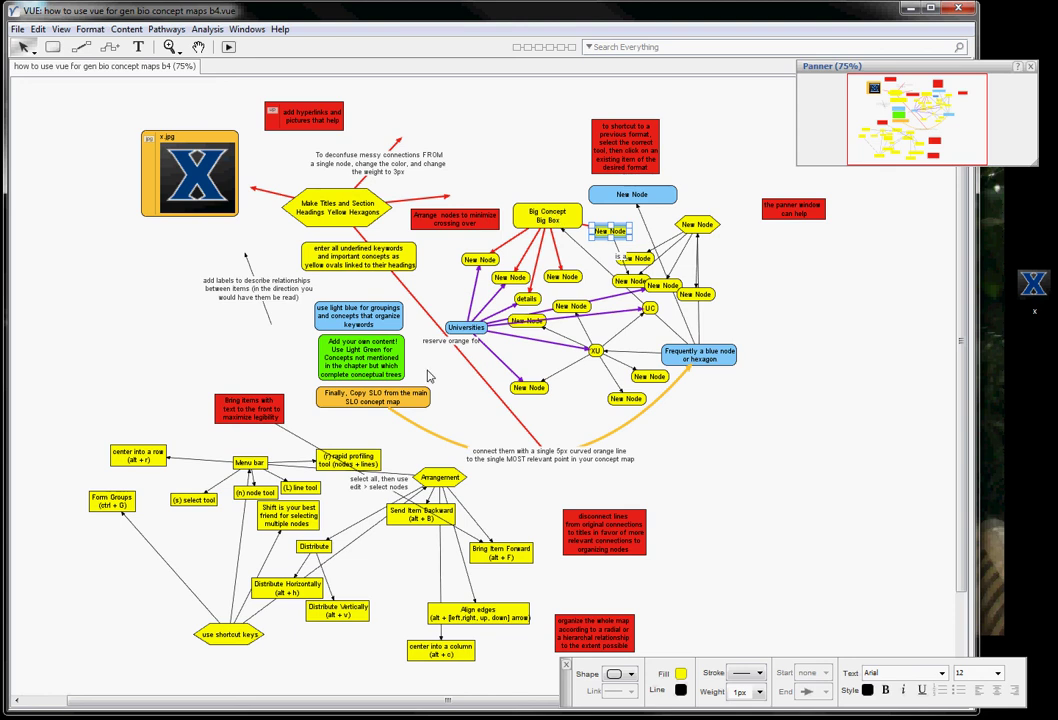
# Step: Move the red shortcut-format note left and pick the green node's format to reuse
pyautogui.moveTo(595, 155); pyautogui.dragTo(506, 164)
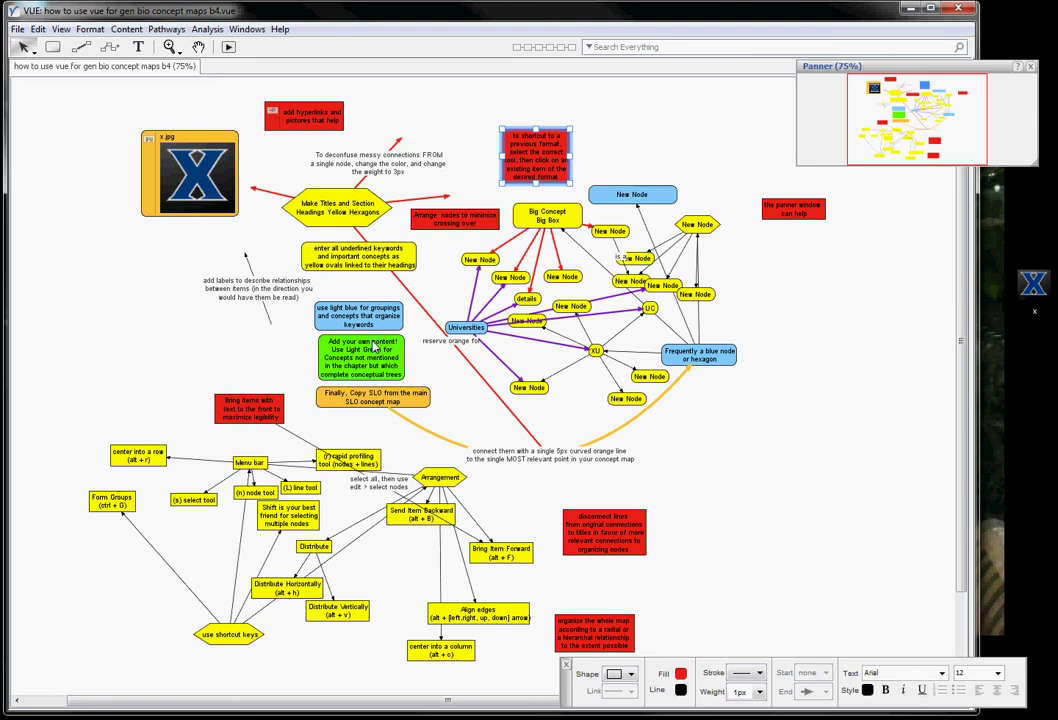
pyautogui.click(374, 346)
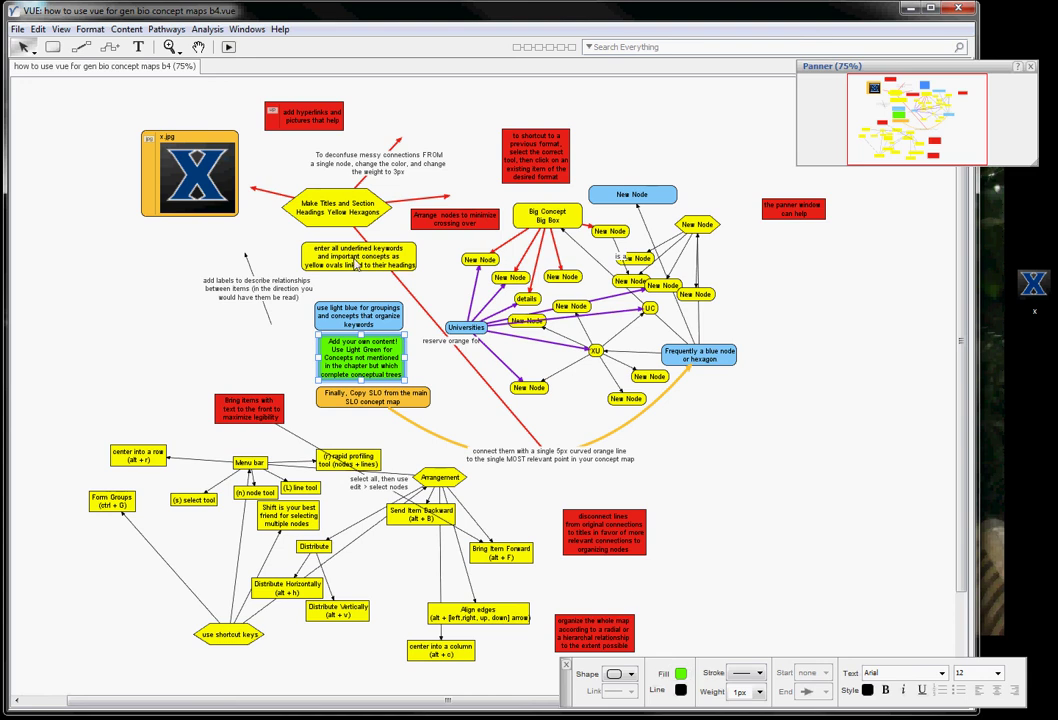
pyautogui.click(355, 263)
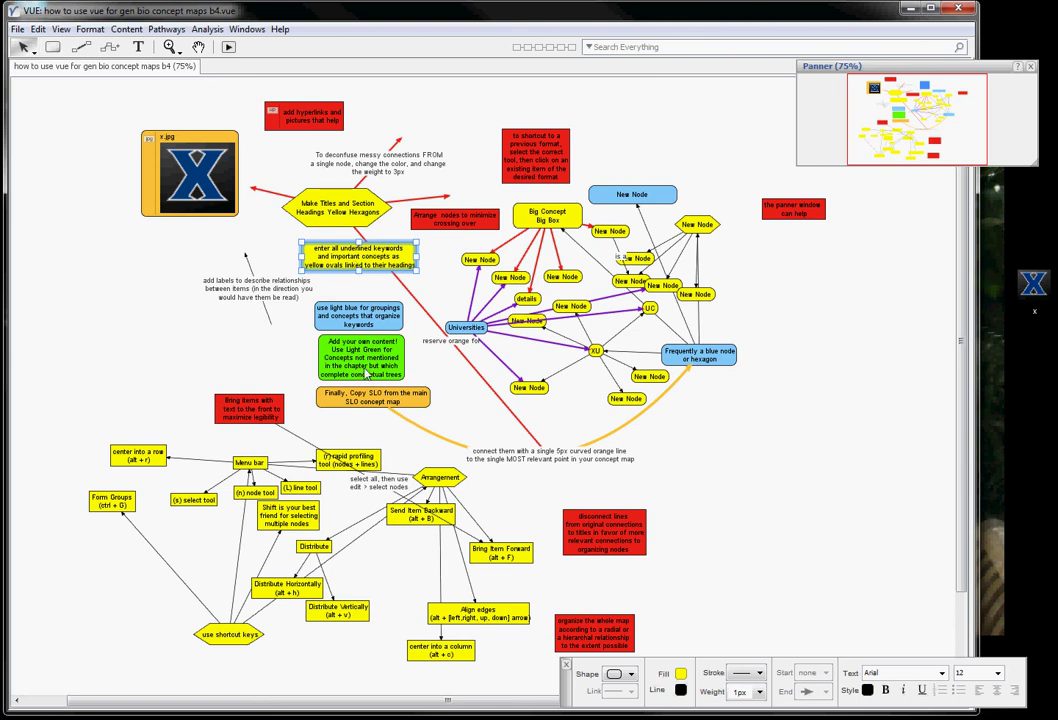
pyautogui.click(367, 366)
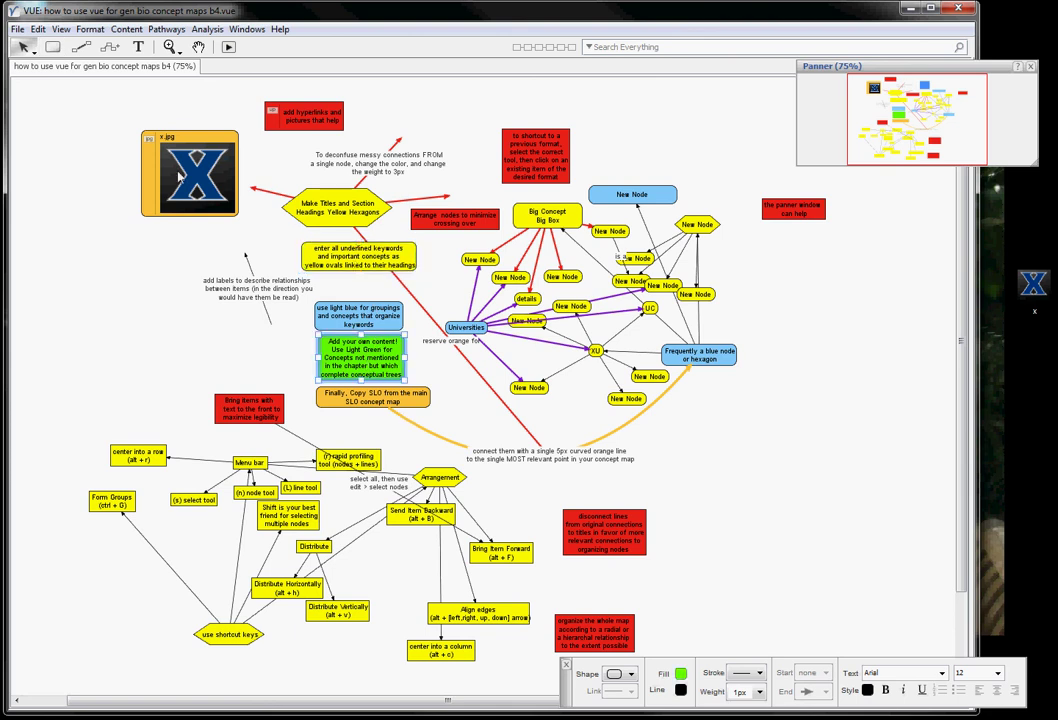
# Step: Draw a new green node near the top of the map and clear its default label
pyautogui.click(53, 47)
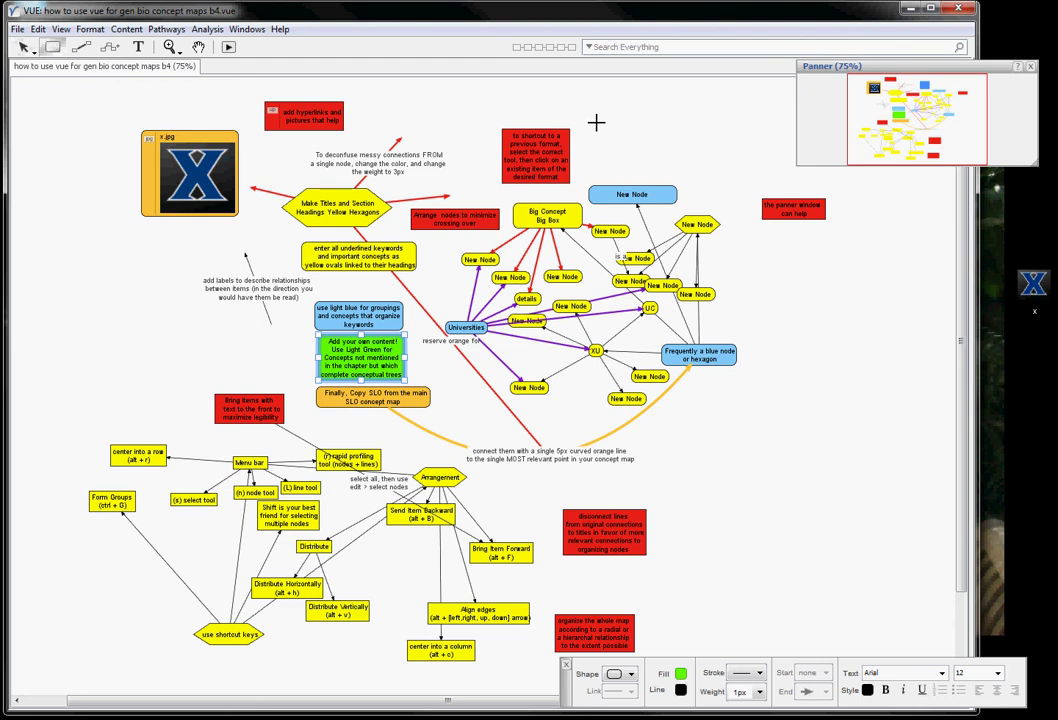
pyautogui.moveTo(597, 123); pyautogui.dragTo(665, 156)
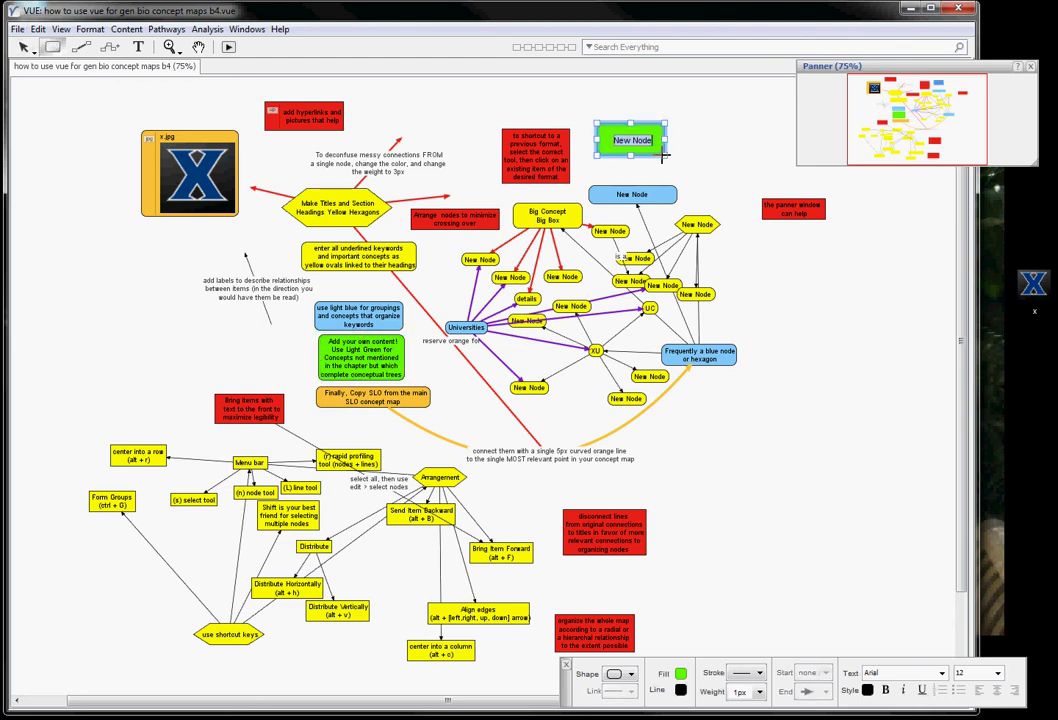
pyautogui.press('BackSpace')
# Step: Commit the 'lecture note' label and link the blue New Node up to it without a label
pyautogui.click(80, 46)
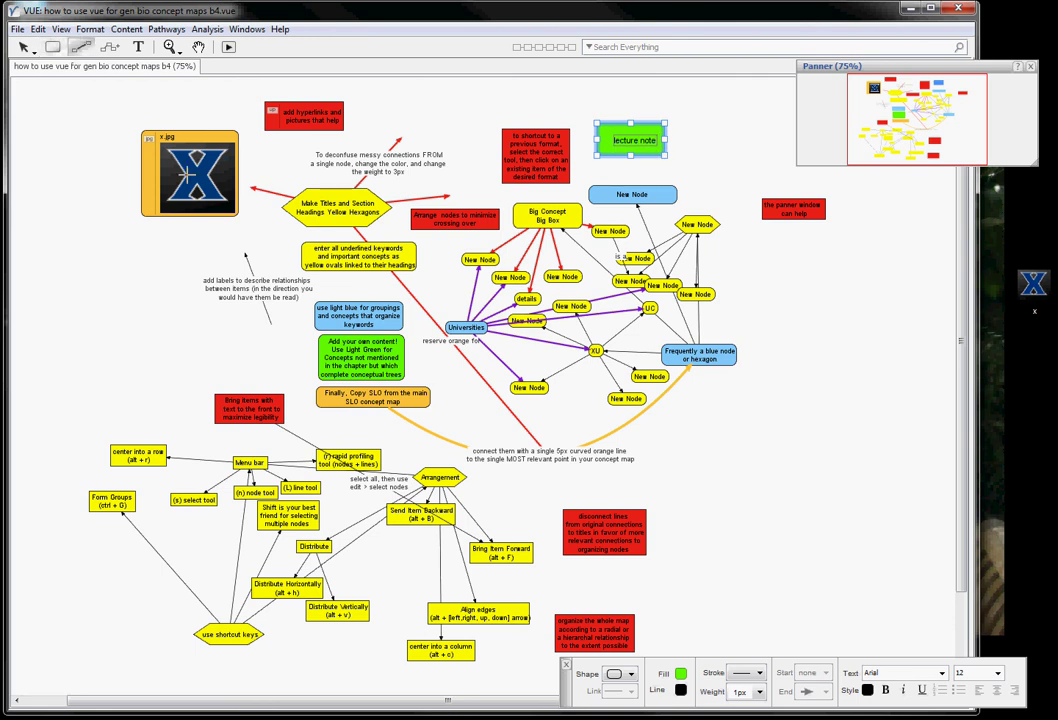
pyautogui.click(716, 697)
pyautogui.moveTo(638, 198); pyautogui.dragTo(630, 142)
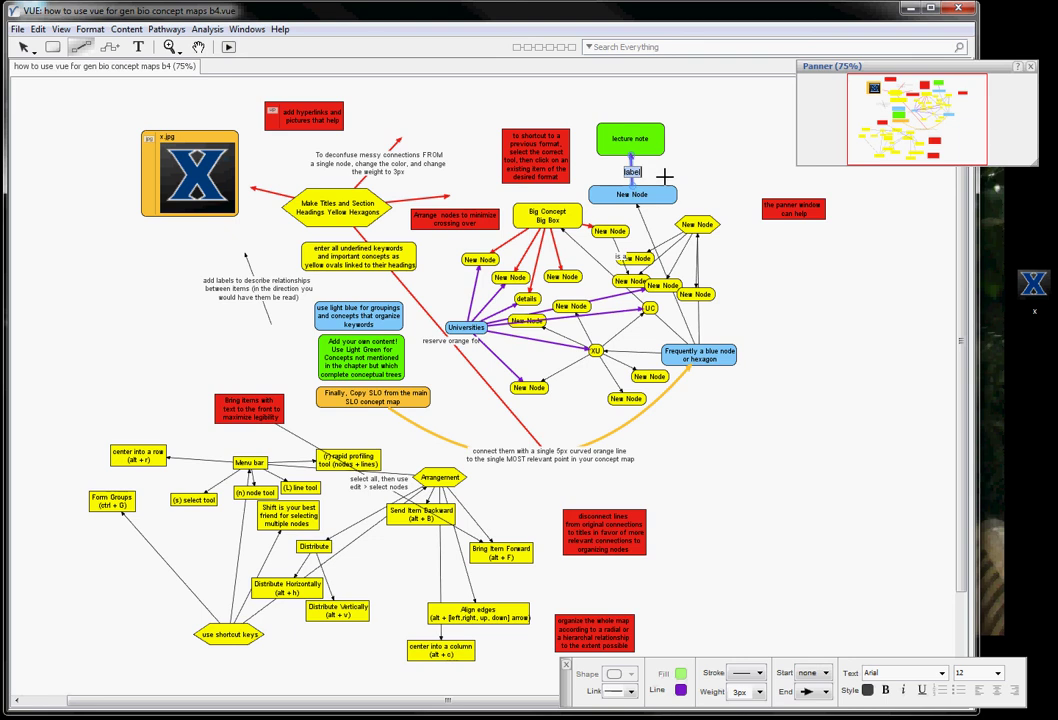
pyautogui.click(676, 165)
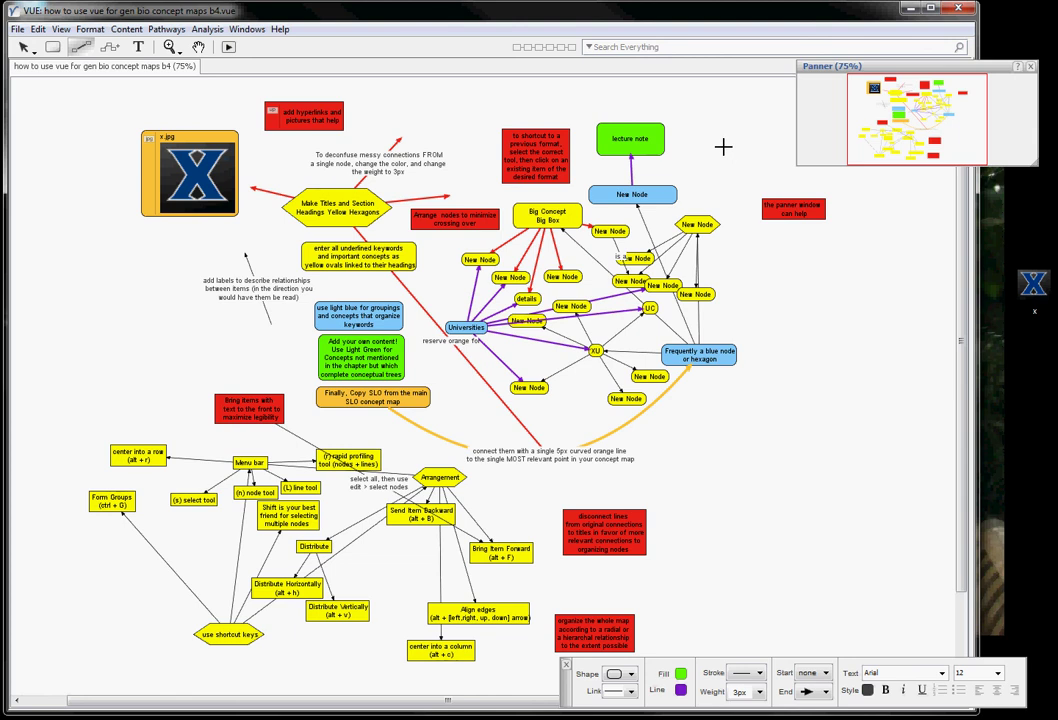
pyautogui.press('s')
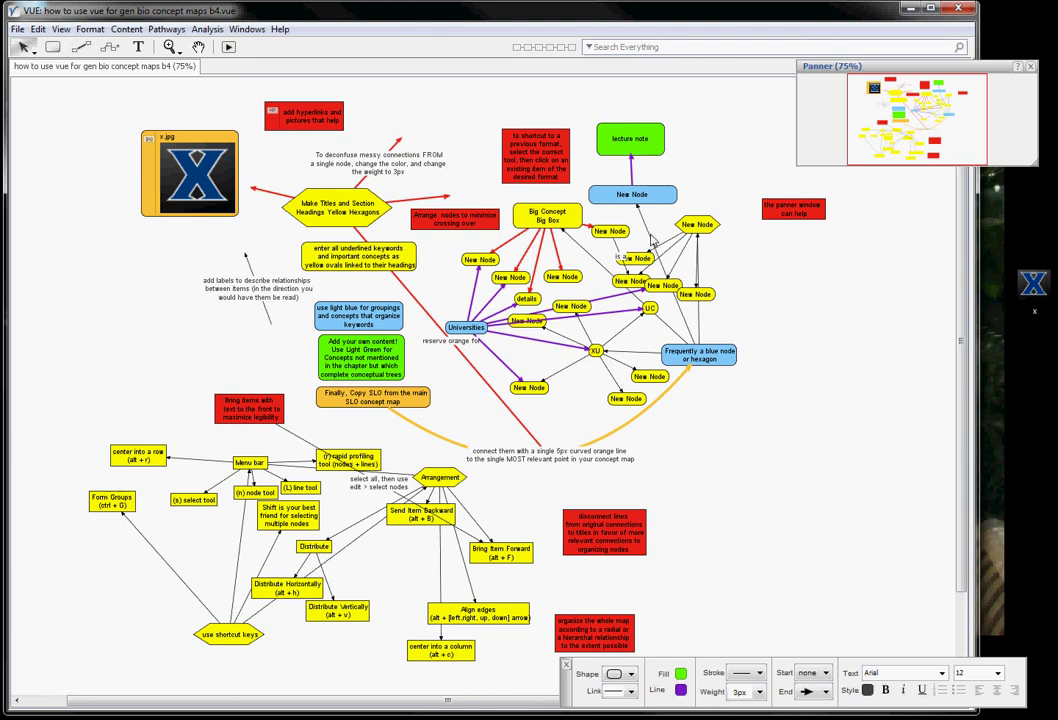
# Step: Draw another link from New Node to lecture note in a black link's format, then undo and redo it
pyautogui.click(708, 288)
pyautogui.press('l')
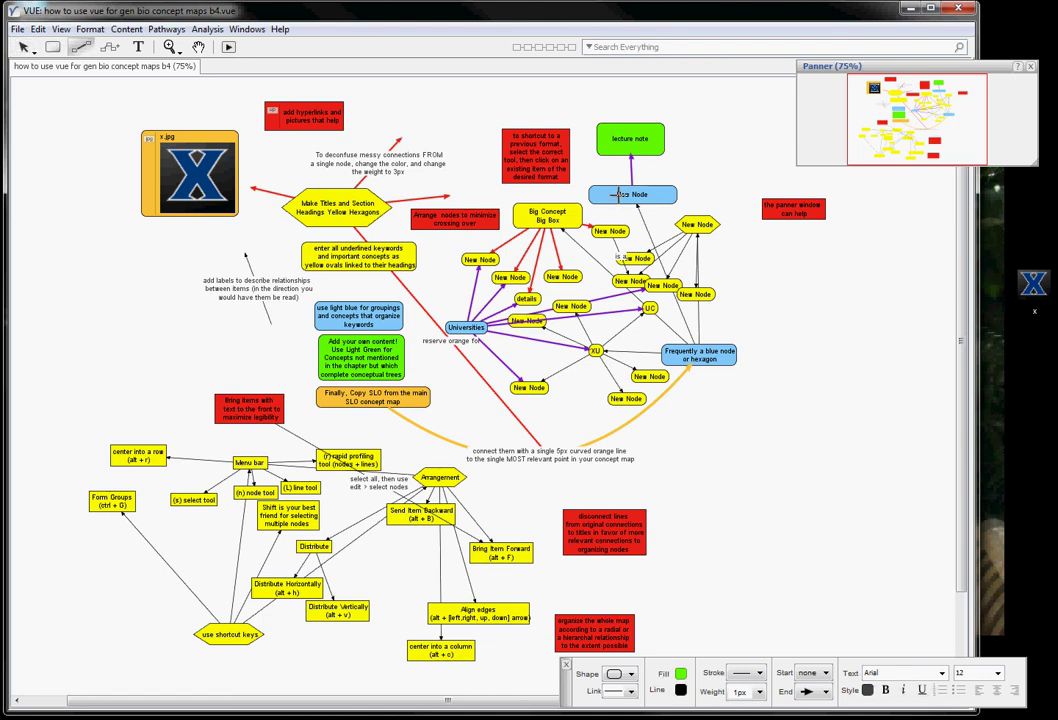
pyautogui.moveTo(619, 194)
pyautogui.mouseDown()
pyautogui.moveTo(609, 160)
pyautogui.moveTo(632, 148)
pyautogui.mouseUp()
pyautogui.doubleClick(636, 170)
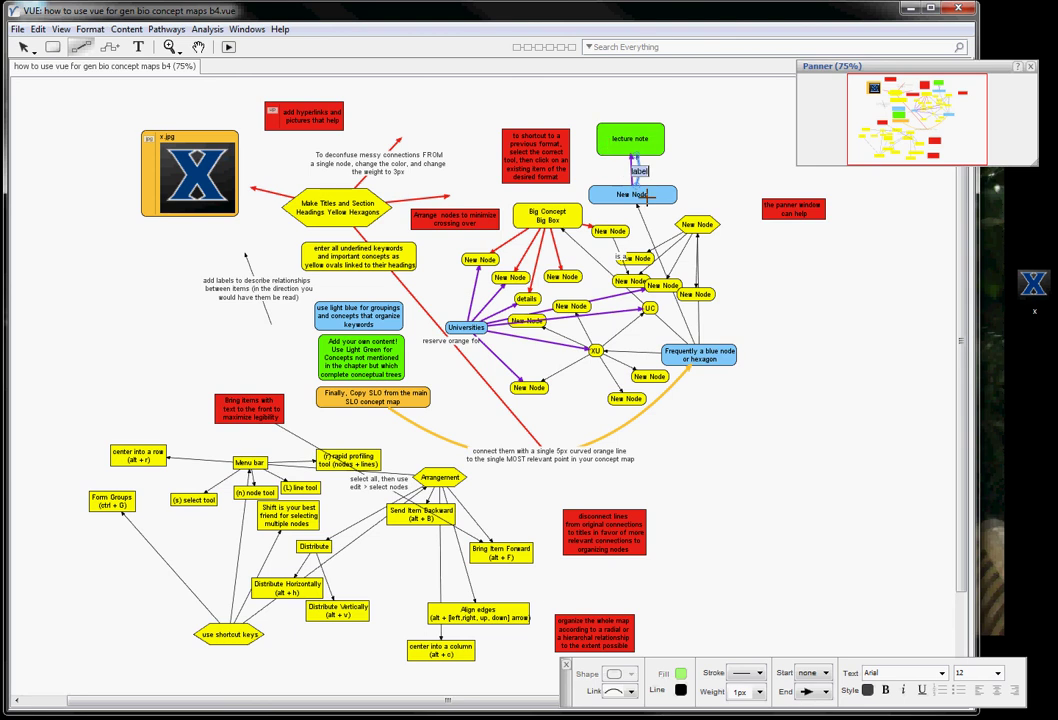
pyautogui.hotkey('ctrl', 'z')
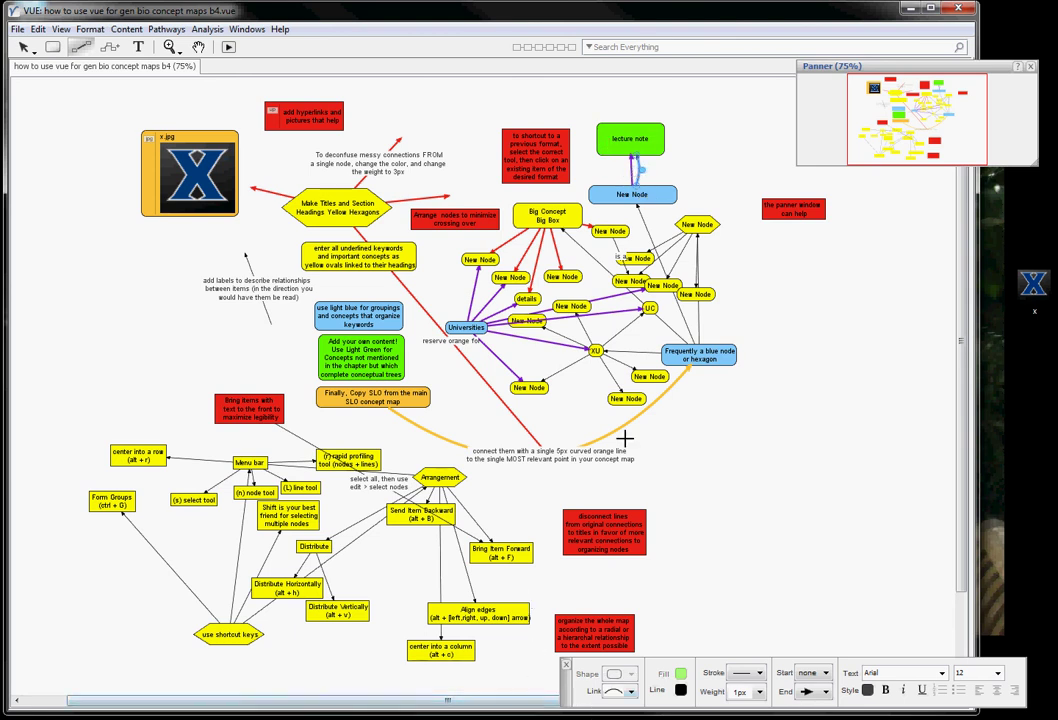
pyautogui.hotkey('ctrl', 'z')
pyautogui.hotkey('ctrl', 'y')
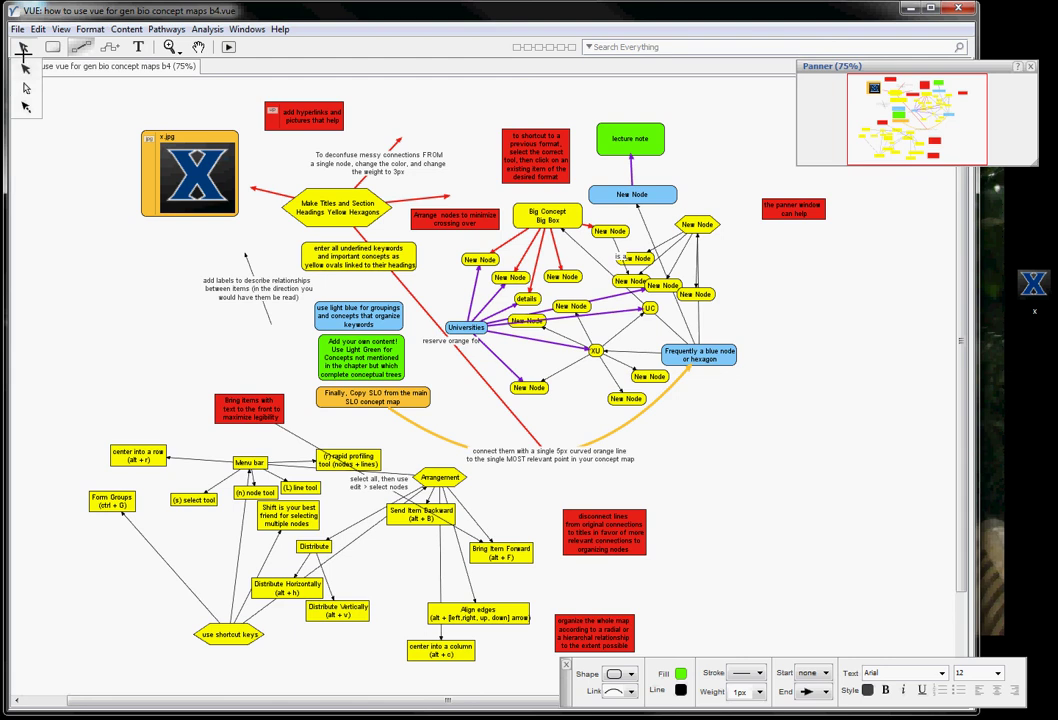
# Step: Delete the link to lecture note so the green node stays unconnected
pyautogui.click(24, 46)
pyautogui.click(631, 176)
pyautogui.press('Delete')
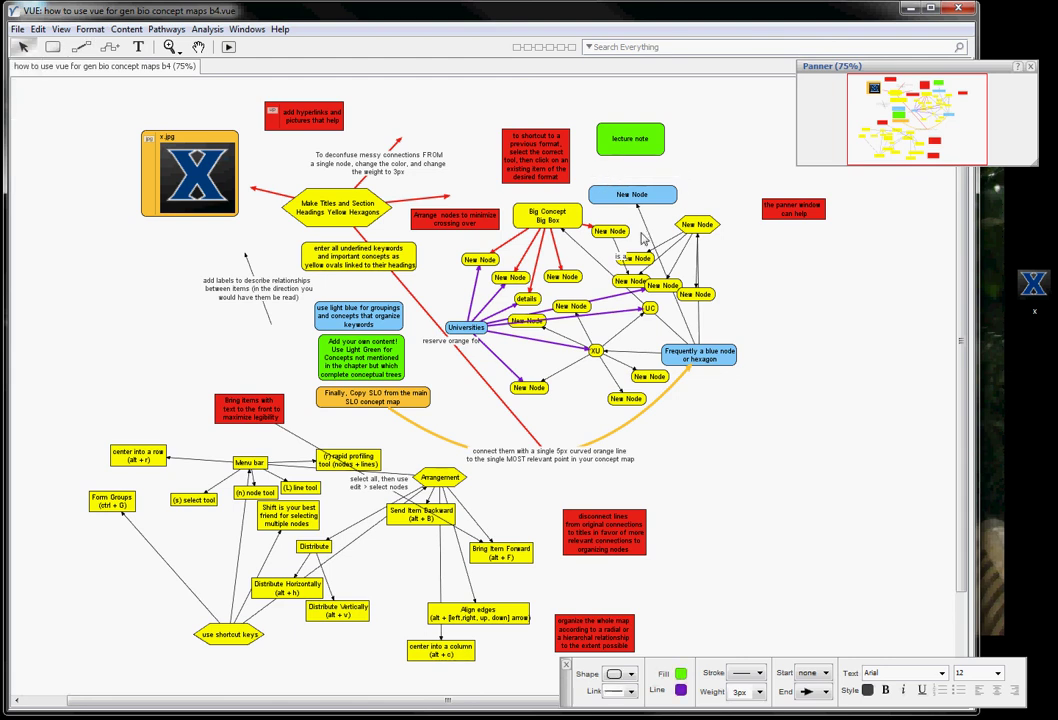
pyautogui.click(649, 231)
pyautogui.press('l')
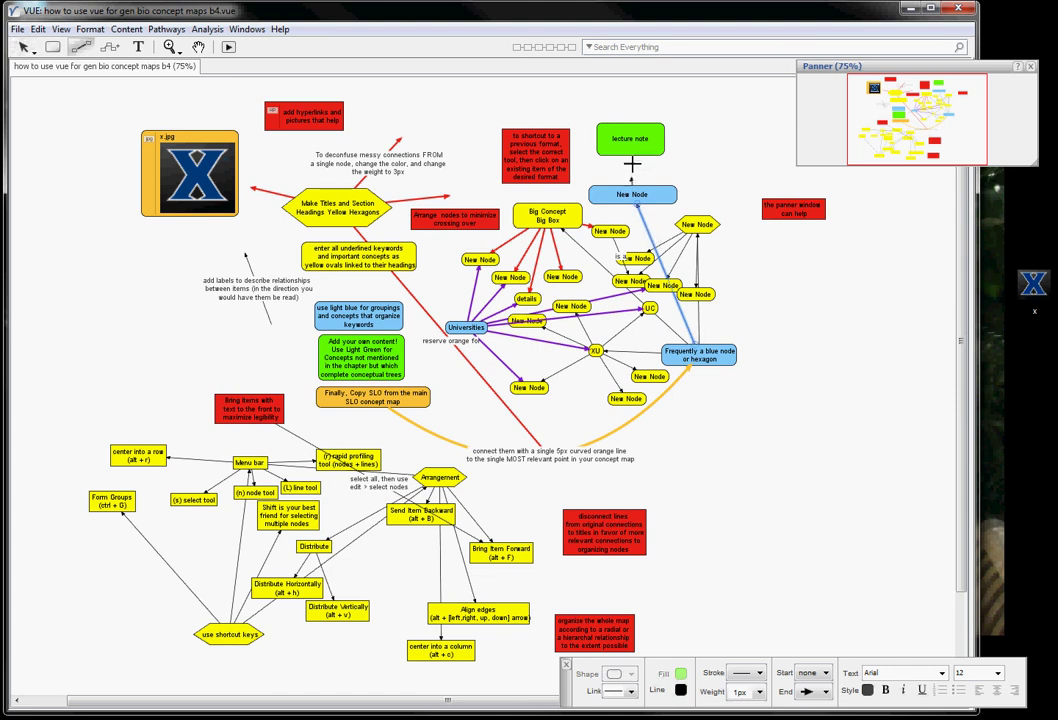
pyautogui.click(683, 170)
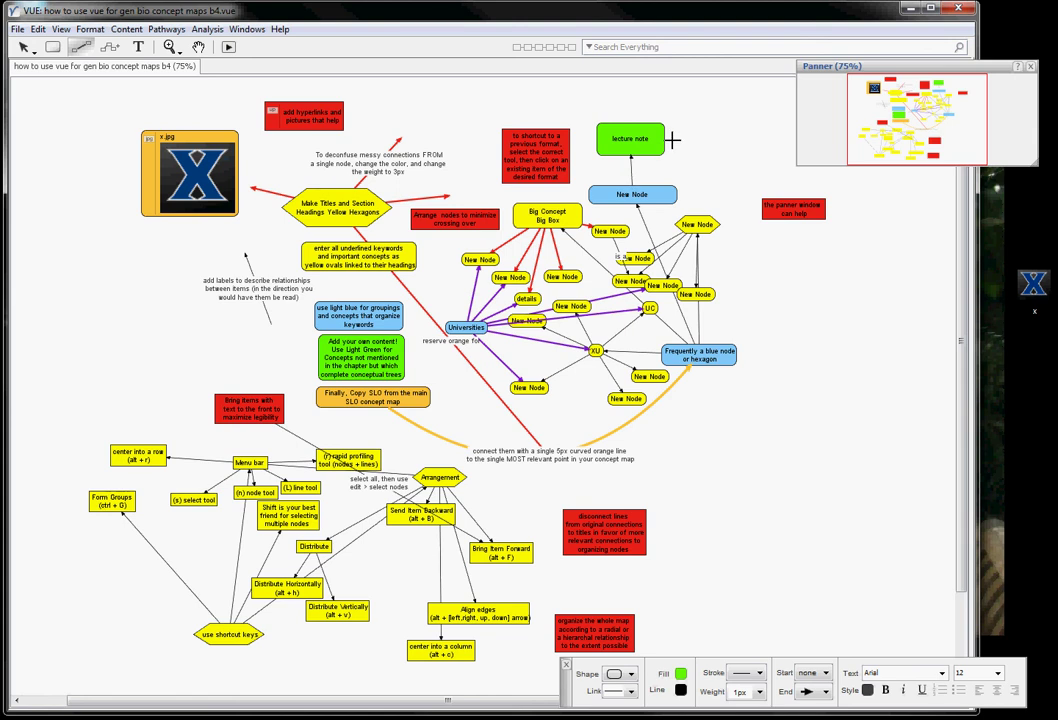
pyautogui.click(108, 47)
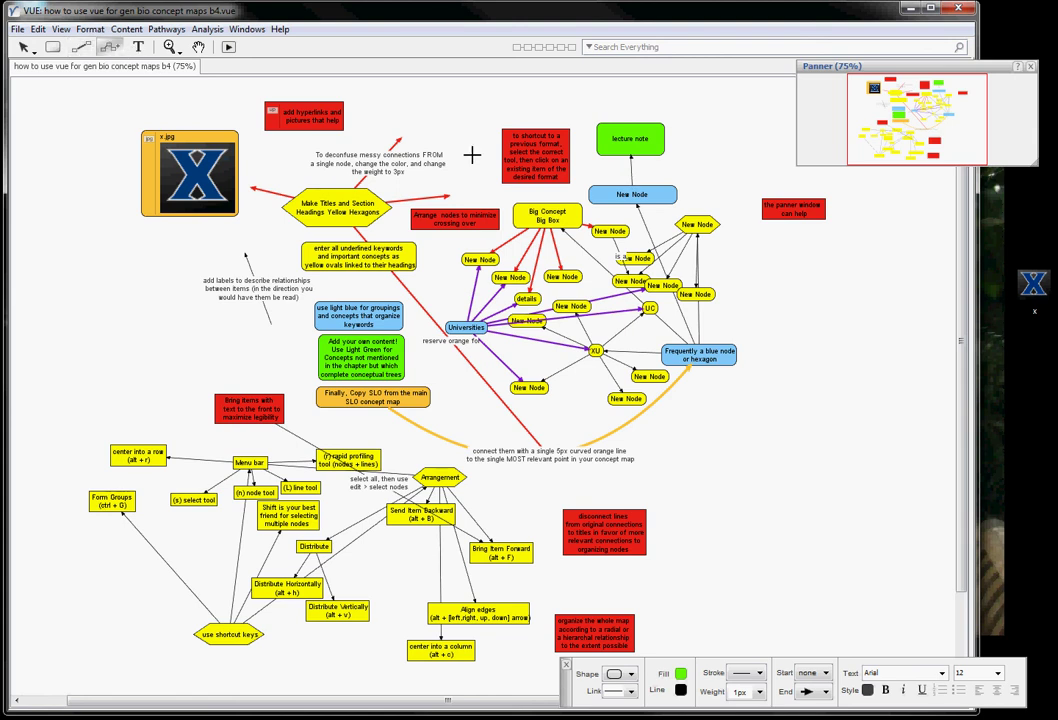
# Step: Create a green 'lectures' node linked up-right from the blue New Node, beside lecture note
pyautogui.moveTo(650, 190); pyautogui.dragTo(676, 180)
pyautogui.moveTo(704, 140)
pyautogui.mouseDown()
pyautogui.moveTo(692, 149)
pyautogui.moveTo(705, 150)
pyautogui.mouseUp()
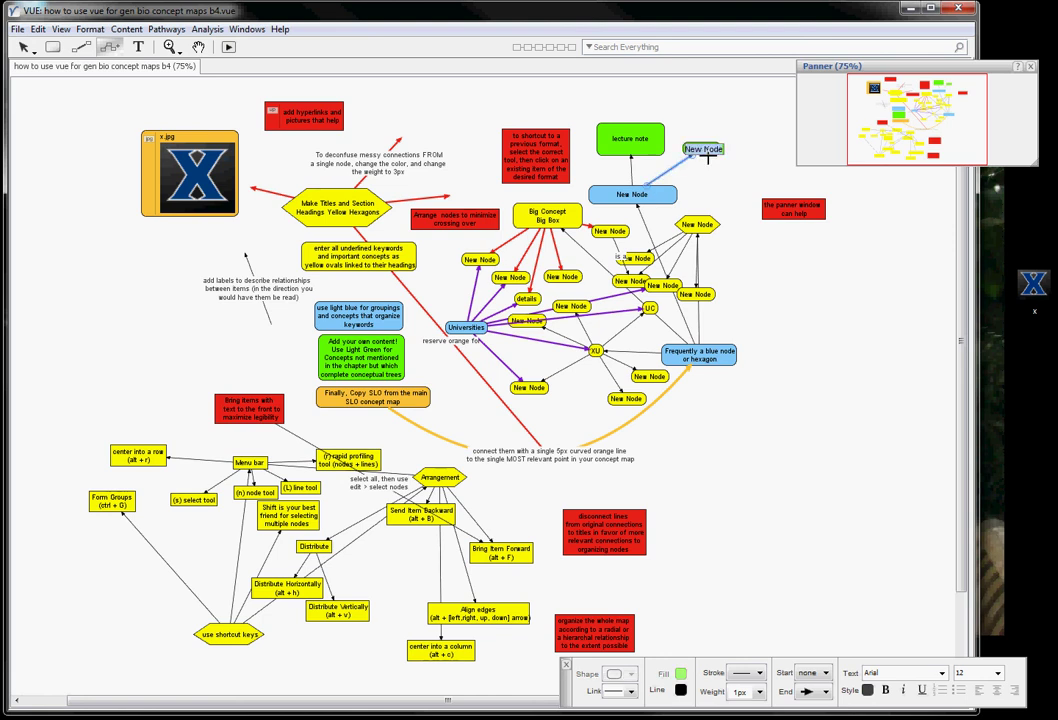
pyautogui.press('BackSpace')
pyautogui.click(690, 133)
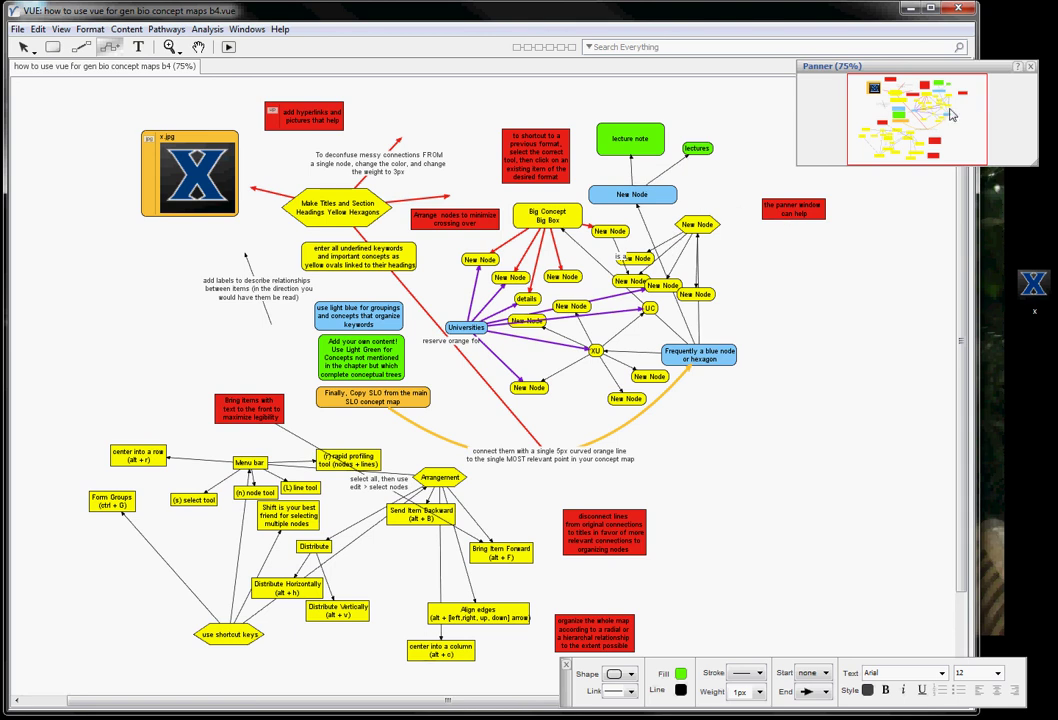
# Step: Browse the Windows panel list without changes and shift the map view right and up
pyautogui.click(239, 29)
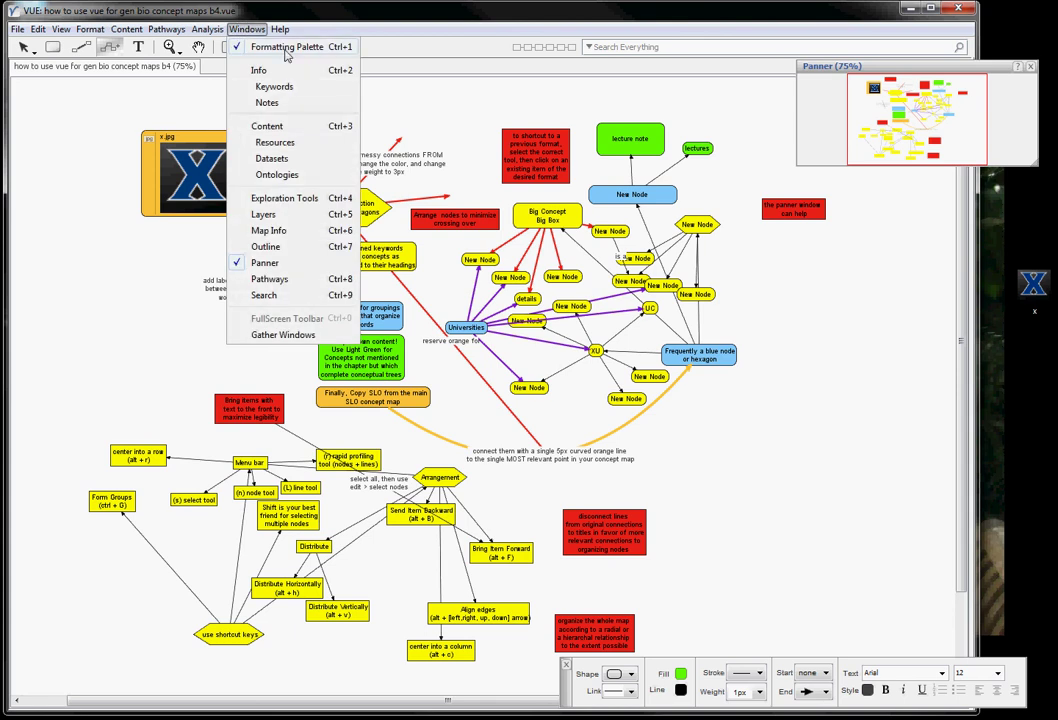
pyautogui.click(924, 124)
pyautogui.moveTo(924, 124); pyautogui.dragTo(893, 125)
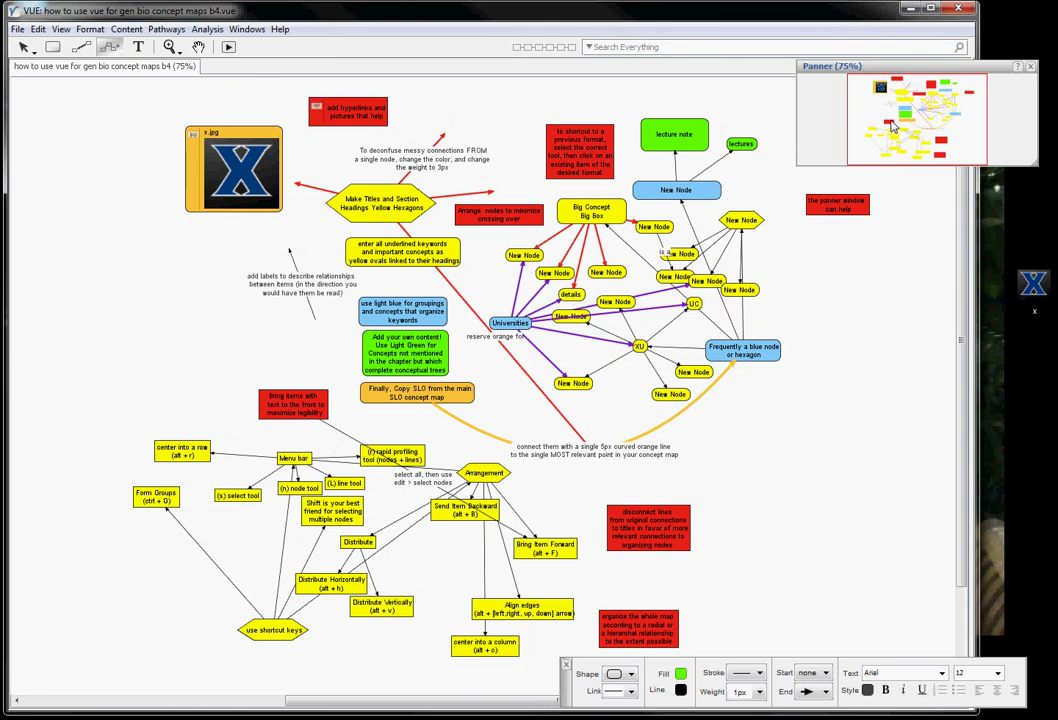
pyautogui.click(762, 195)
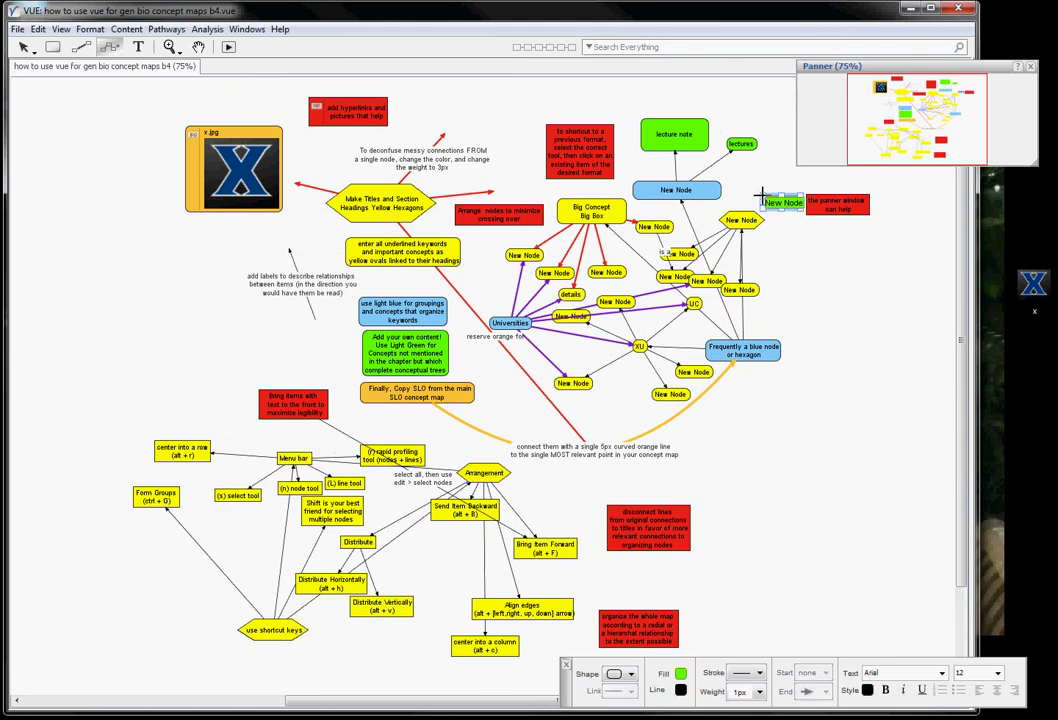
pyautogui.hotkey('ctrl', 'z')
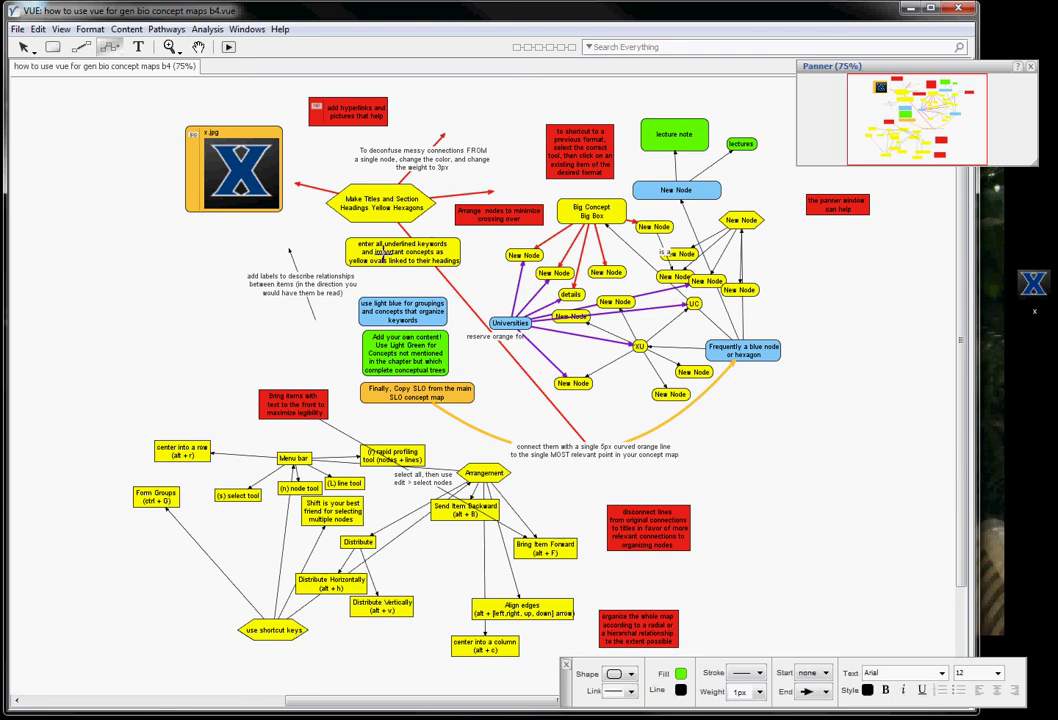
pyautogui.click(22, 46)
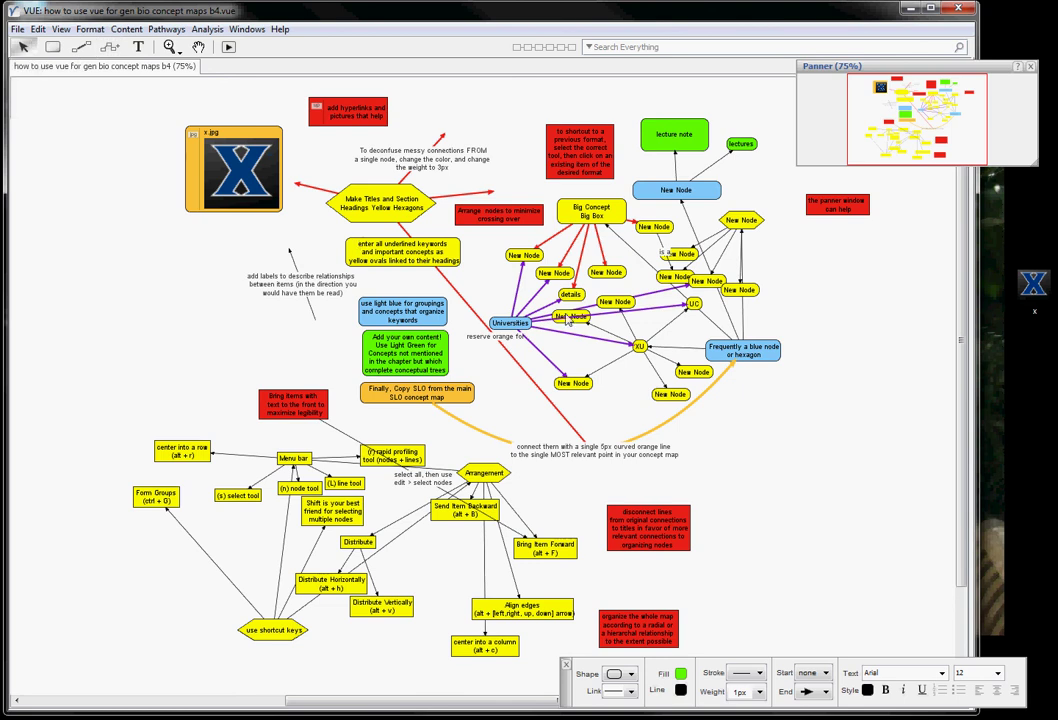
pyautogui.click(654, 537)
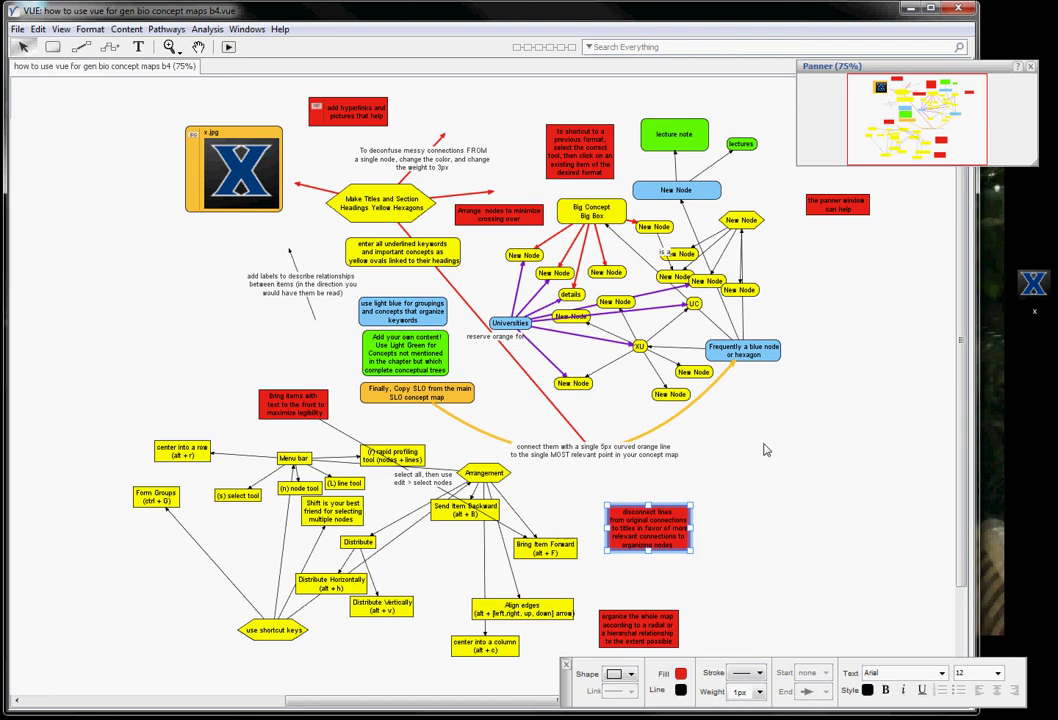
pyautogui.click(485, 473)
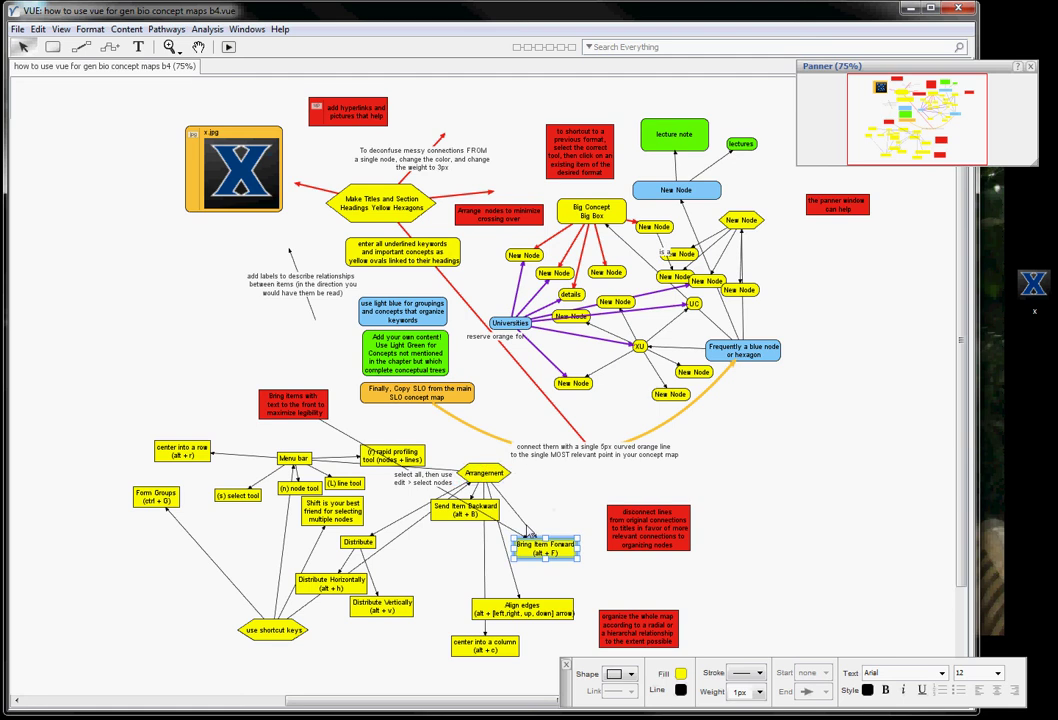
pyautogui.click(497, 484)
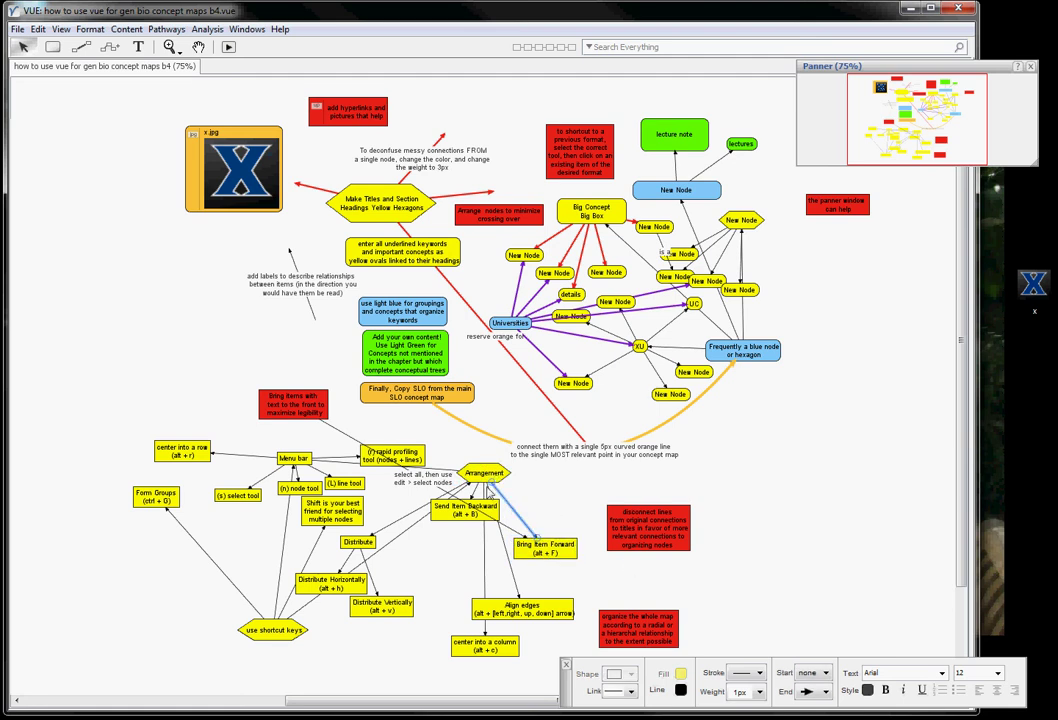
pyautogui.click(484, 473)
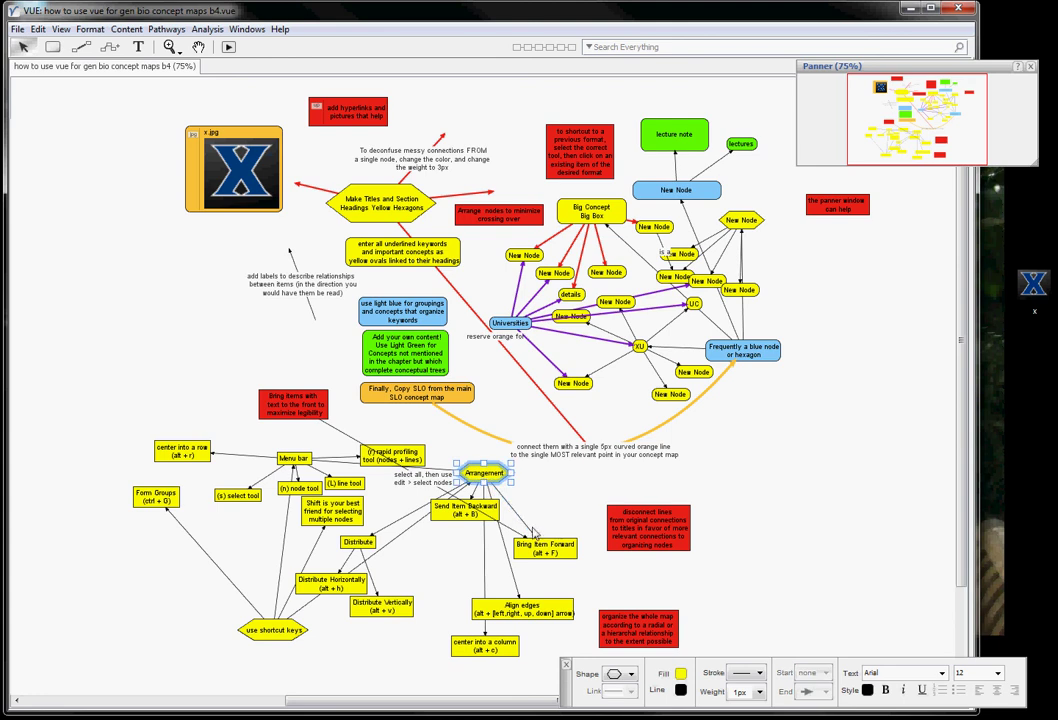
pyautogui.click(519, 519)
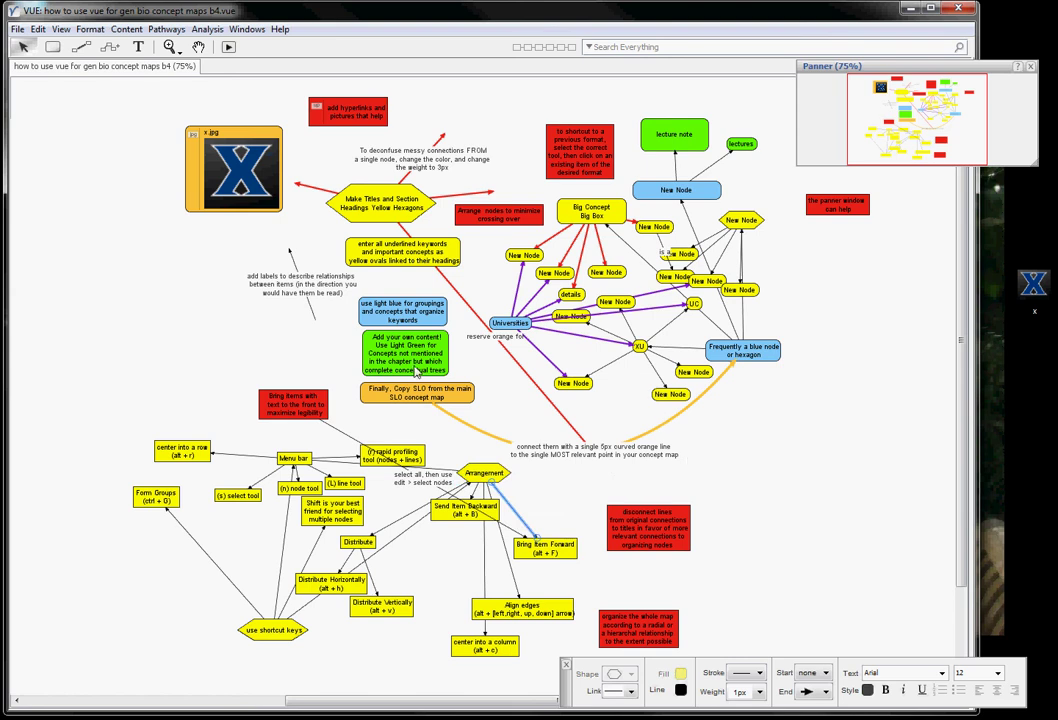
pyautogui.click(410, 325)
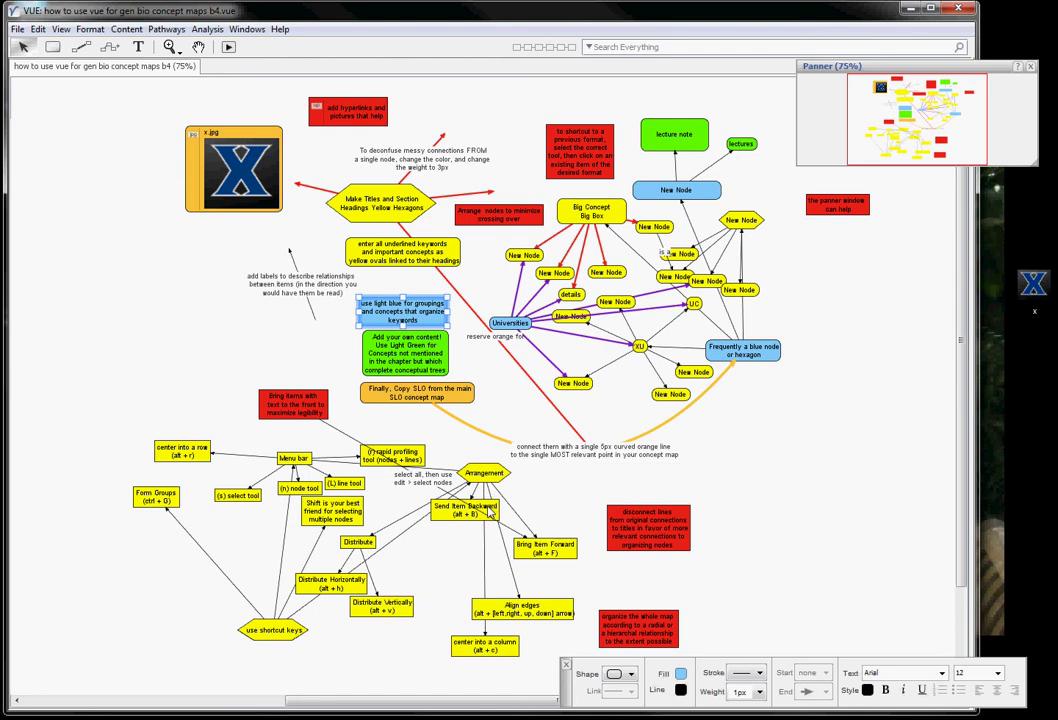
pyautogui.click(489, 510)
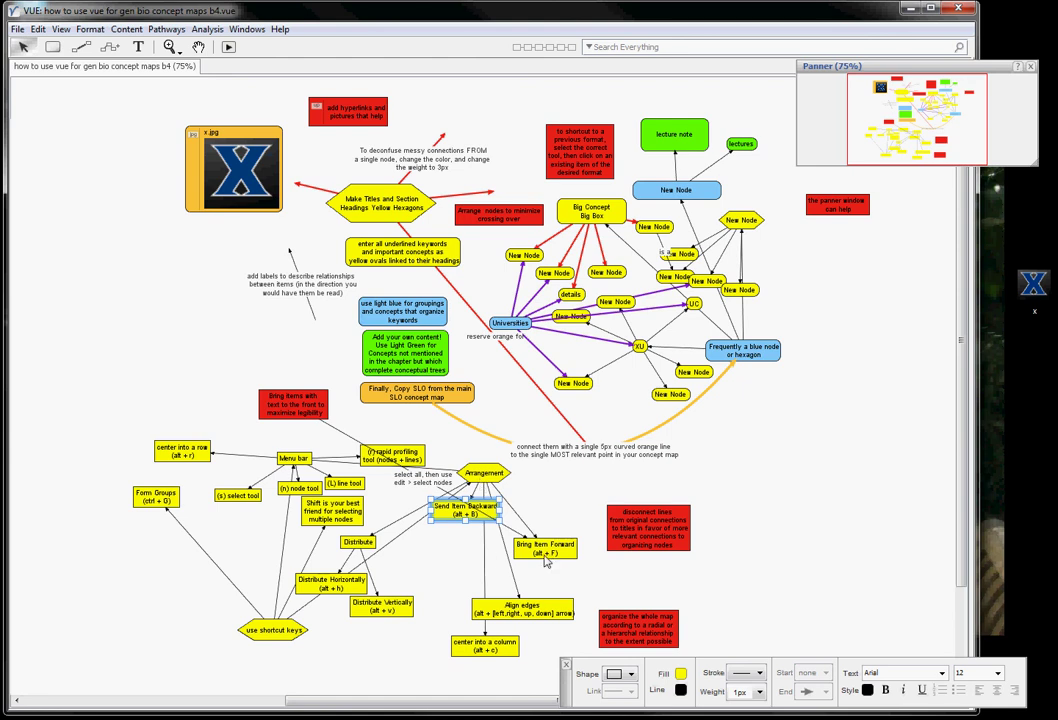
pyautogui.click(546, 556)
pyautogui.click(465, 509)
# Step: Create a light-blue 'z-axis position' node to the right of Send Item Backward
pyautogui.click(54, 48)
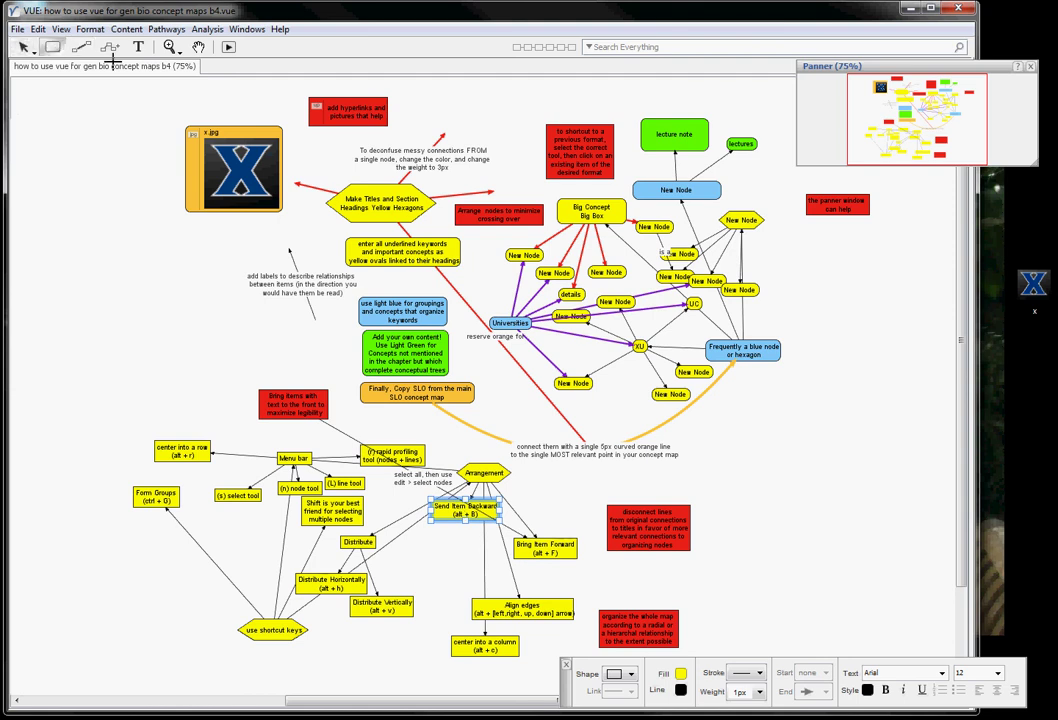
pyautogui.click(400, 311)
pyautogui.moveTo(536, 494); pyautogui.dragTo(590, 511)
pyautogui.write('s')
pyautogui.write('-axis')
pyautogui.write(' position')
pyautogui.click(24, 47)
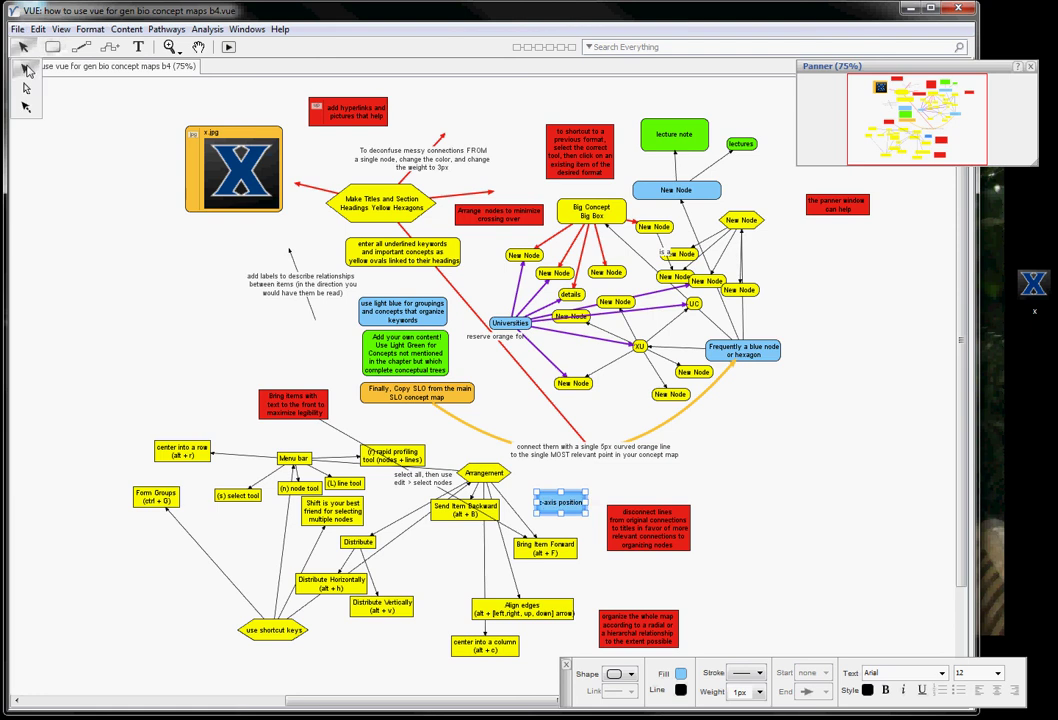
# Step: Reattach the link end to z-axis position and draw a link from Arrangement to it
pyautogui.click(26, 68)
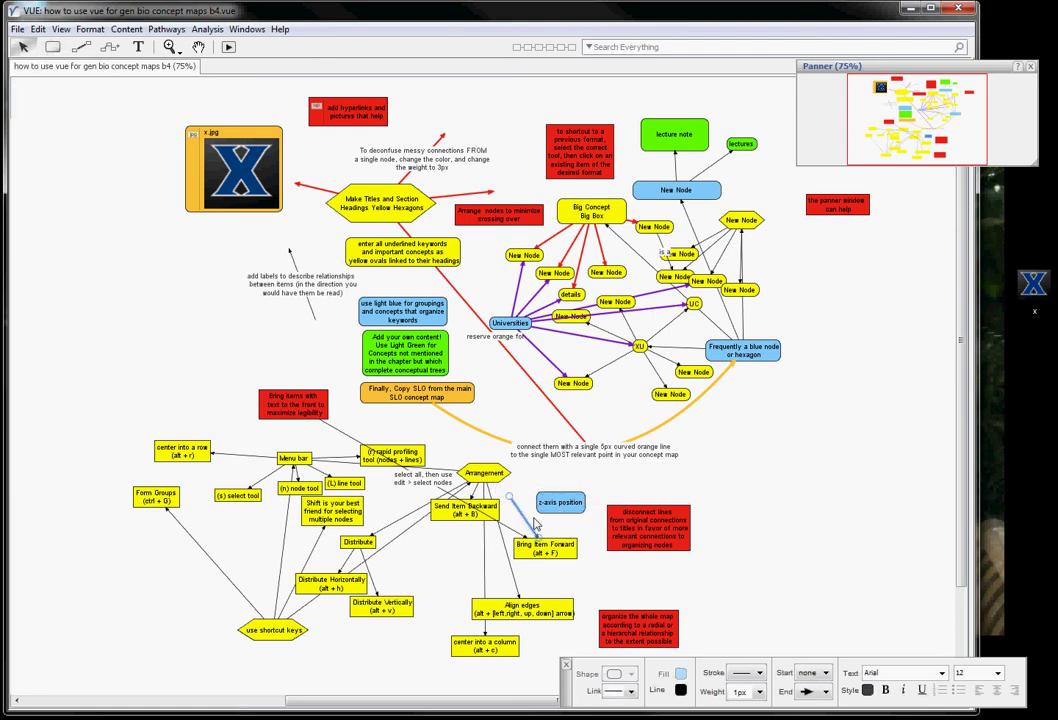
pyautogui.moveTo(491, 485); pyautogui.dragTo(568, 514)
pyautogui.click(481, 498)
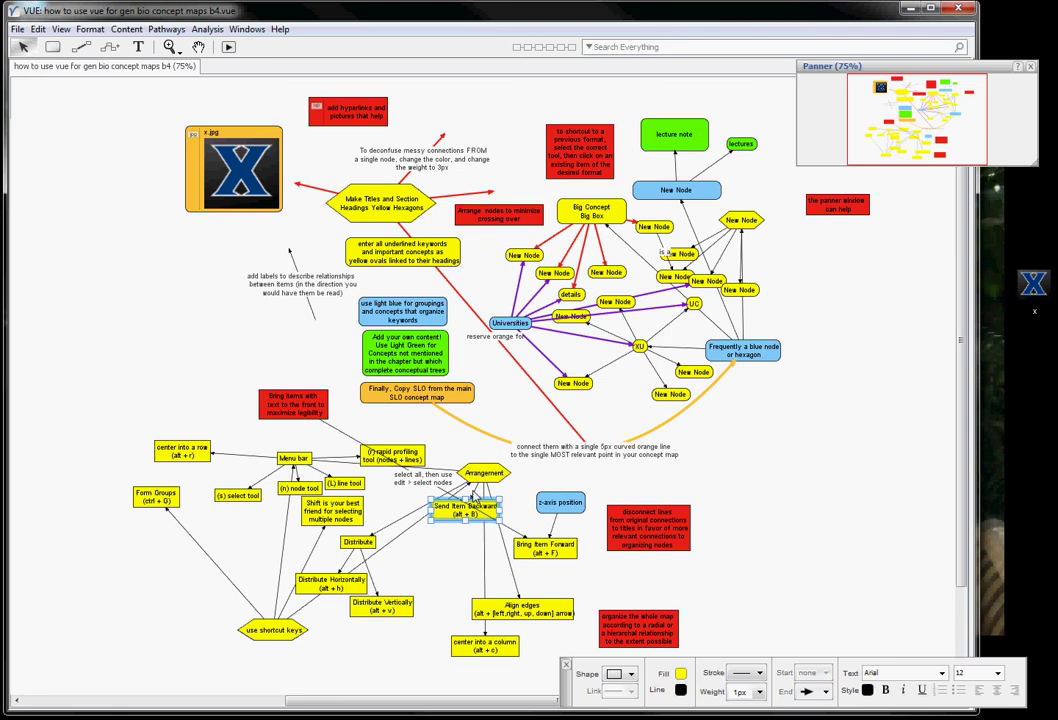
pyautogui.click(481, 491)
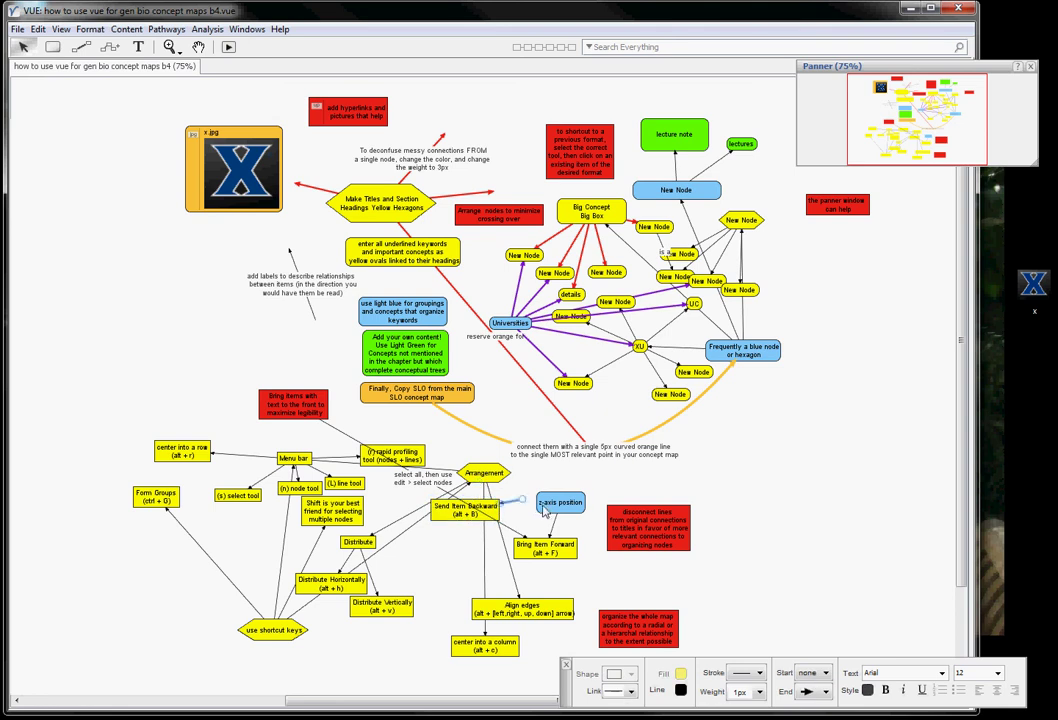
pyautogui.click(512, 506)
pyautogui.click(561, 506)
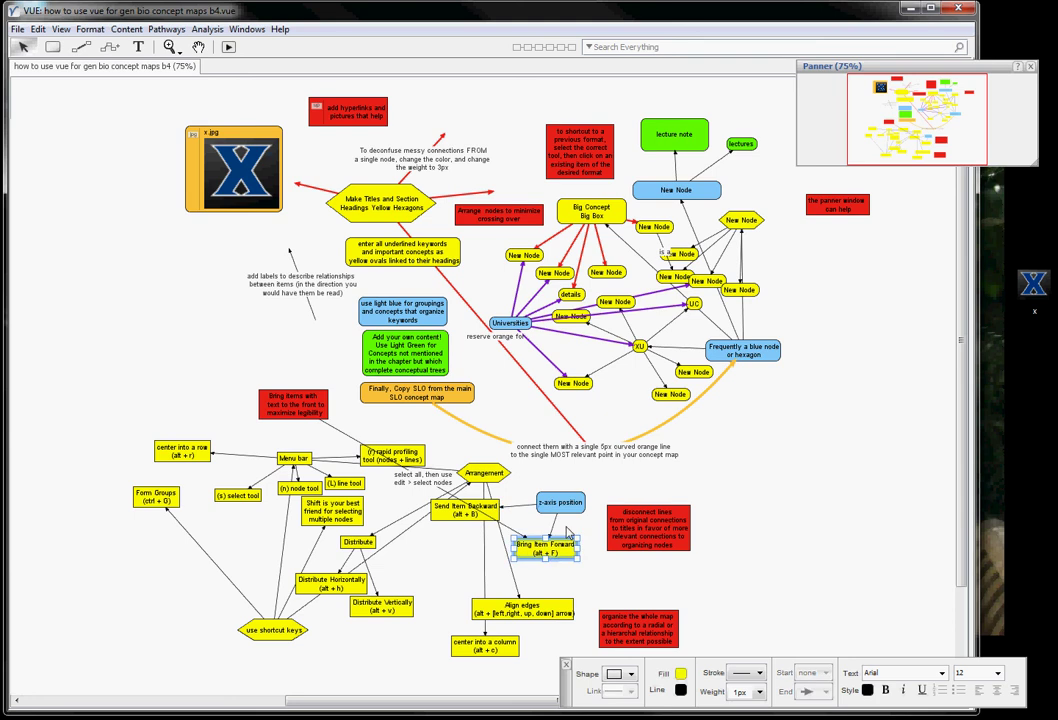
pyautogui.click(81, 46)
pyautogui.moveTo(484, 472); pyautogui.dragTo(573, 507)
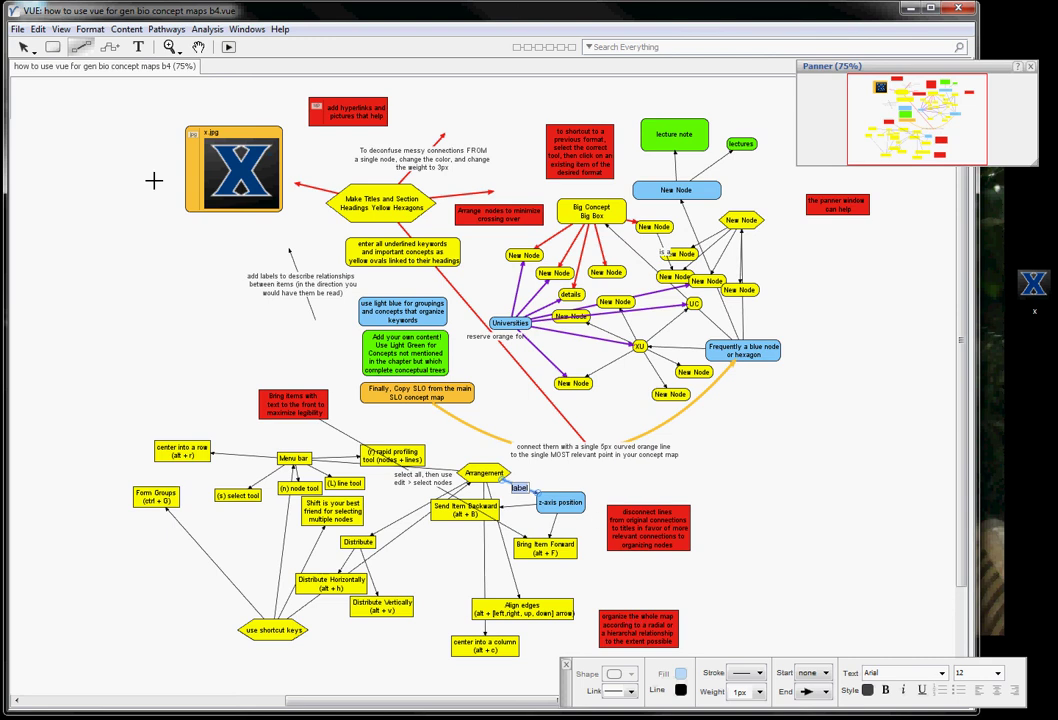
# Step: Nudge Menu bar up and select the select, node, line and rapid profiling tool nodes
pyautogui.click(24, 47)
pyautogui.click(25, 68)
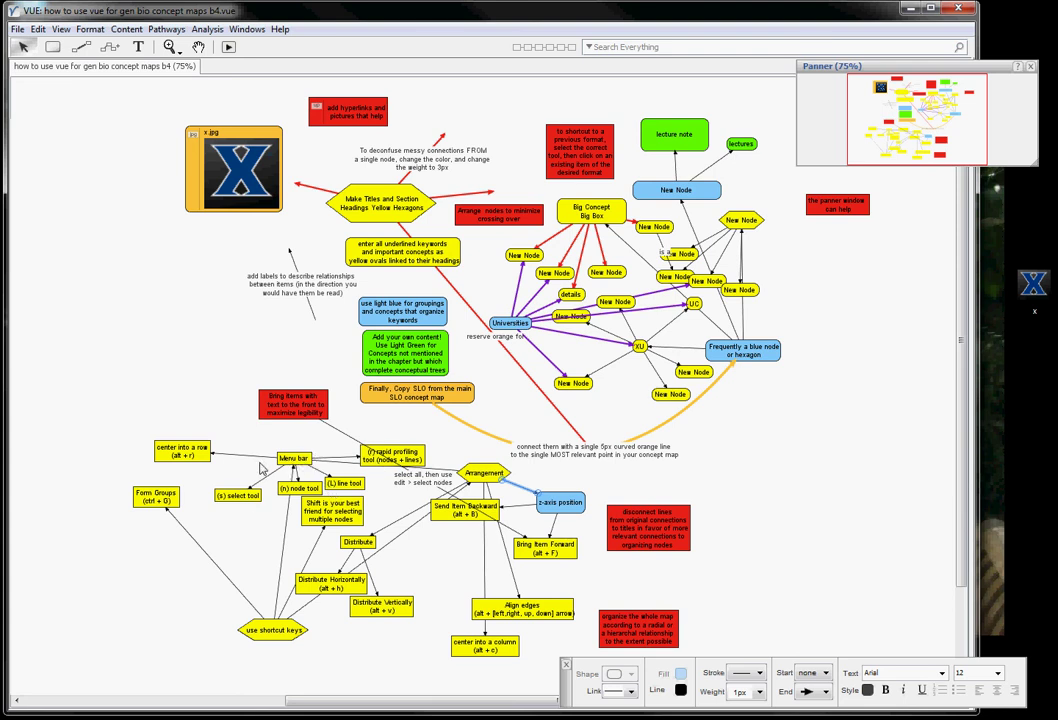
pyautogui.moveTo(290, 458); pyautogui.dragTo(290, 440)
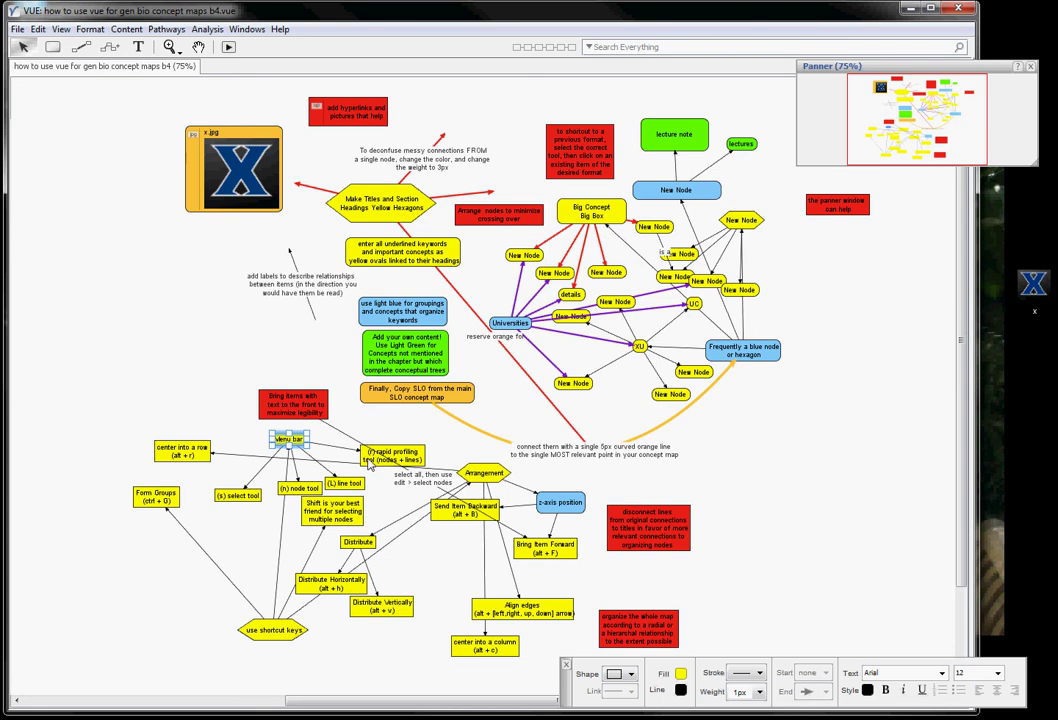
pyautogui.click(400, 457)
pyautogui.keyDown('shift'); pyautogui.click(343, 483); pyautogui.keyUp('shift')
pyautogui.keyDown('shift'); pyautogui.click(298, 488); pyautogui.keyUp('shift')
pyautogui.keyDown('shift'); pyautogui.click(289, 439); pyautogui.keyUp('shift')
pyautogui.keyDown('shift'); pyautogui.click(247, 505); pyautogui.keyUp('shift')
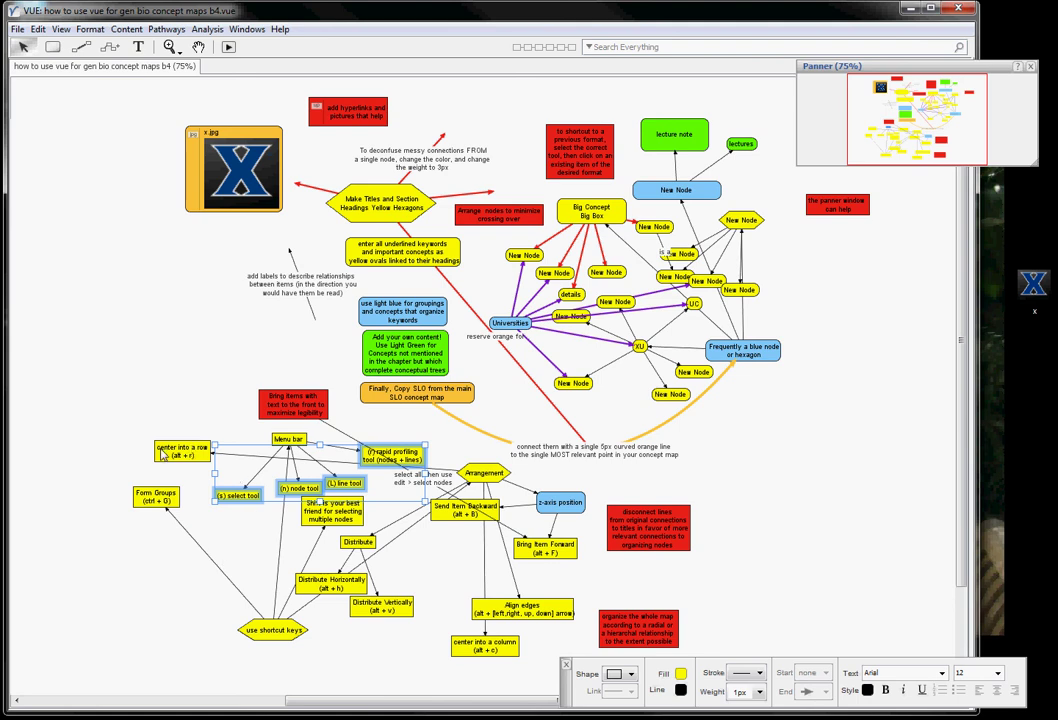
# Step: Align the tool nodes in a row (Alt+R), distribute them horizontally (Alt+H), and shift the row into place
pyautogui.hotkey('alt', 'r')
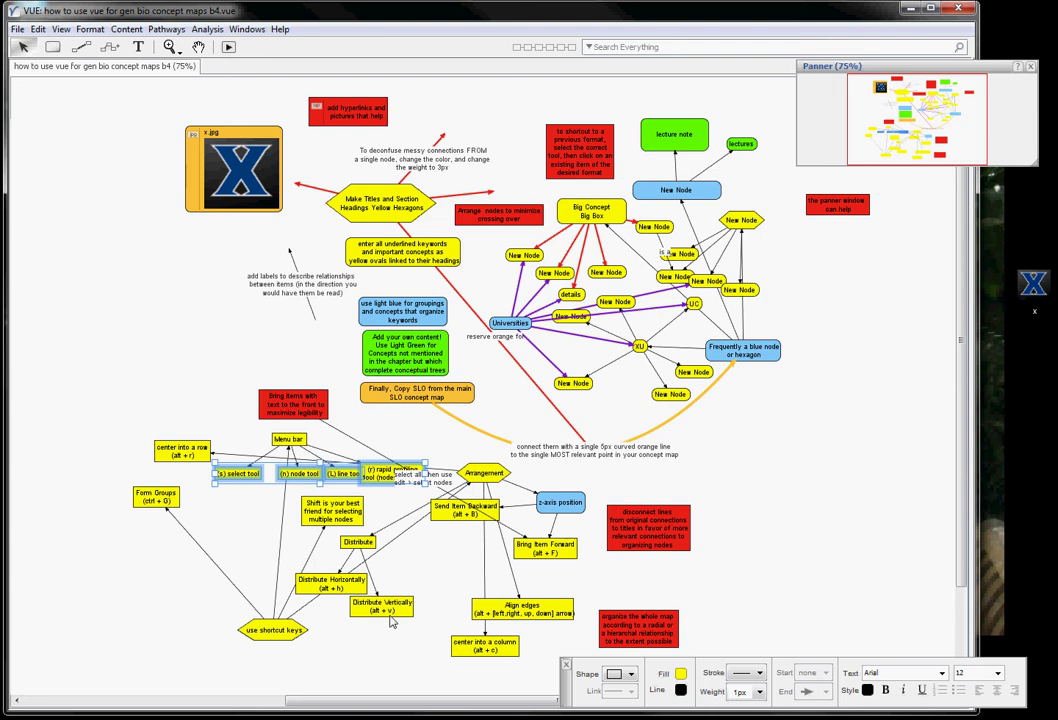
pyautogui.hotkey('alt', 'h')
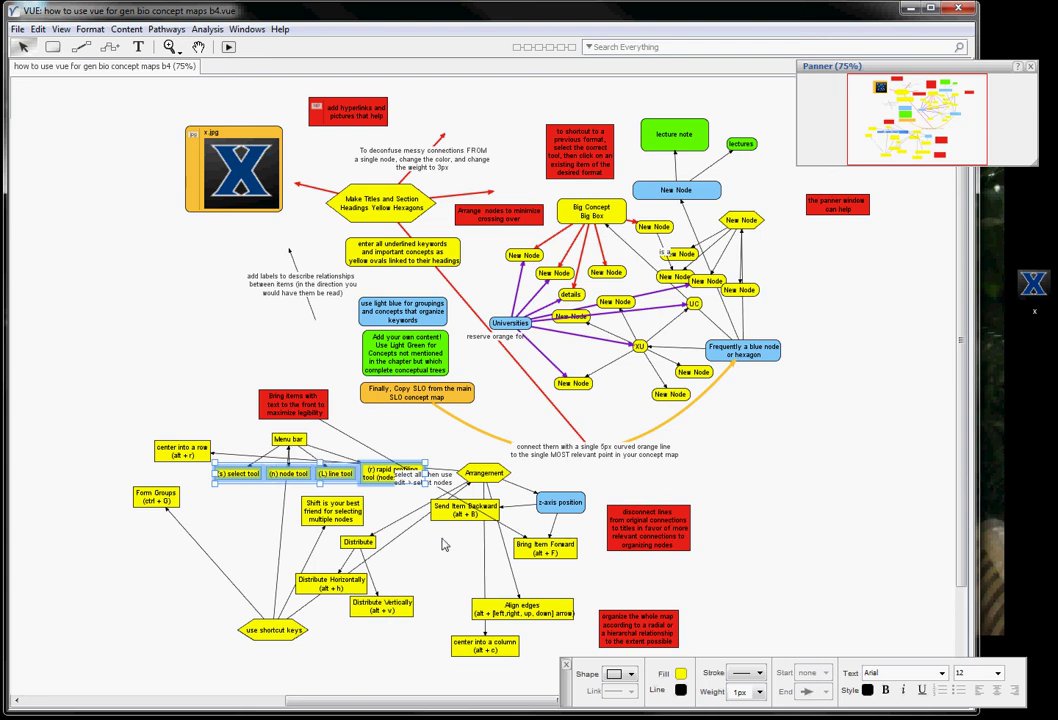
pyautogui.moveTo(213, 483); pyautogui.dragTo(186, 486)
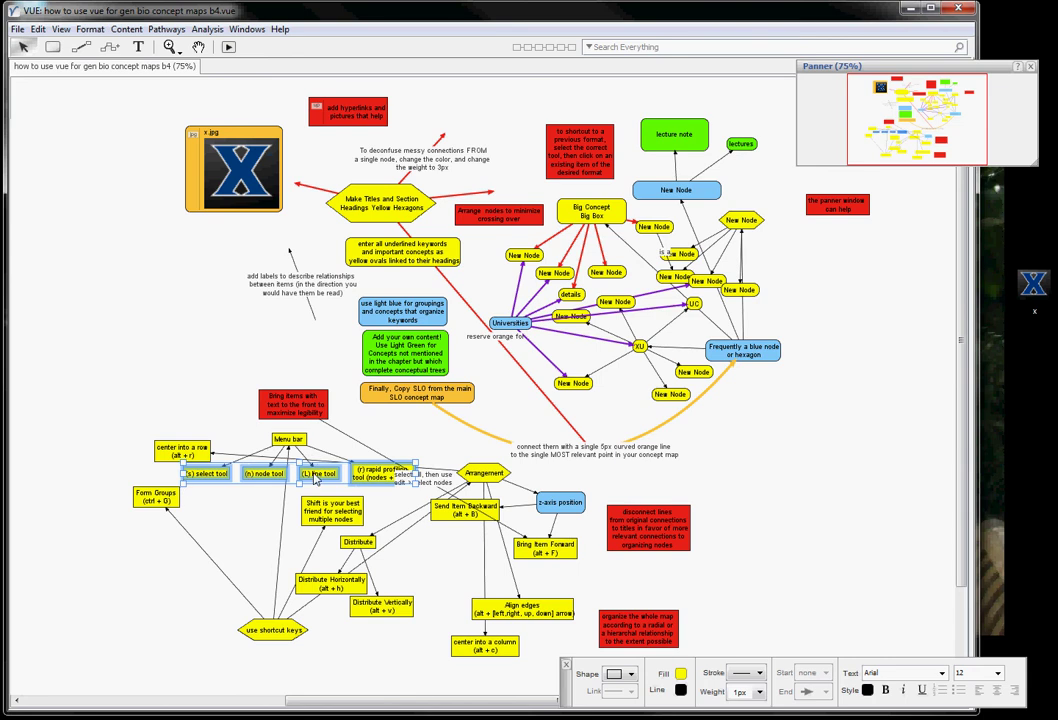
pyautogui.moveTo(313, 479); pyautogui.dragTo(309, 484)
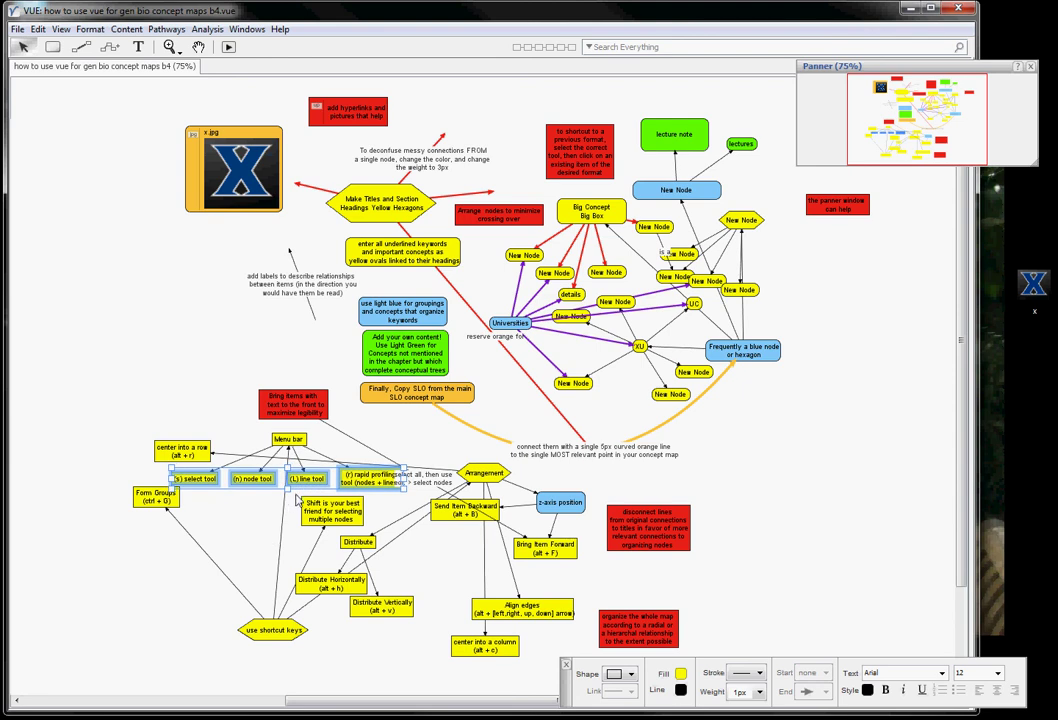
# Step: Add Menu bar to the selected tool nodes, group them with Ctrl+G, and reposition the group
pyautogui.keyDown('shift'); pyautogui.click(294, 440); pyautogui.keyUp('shift')
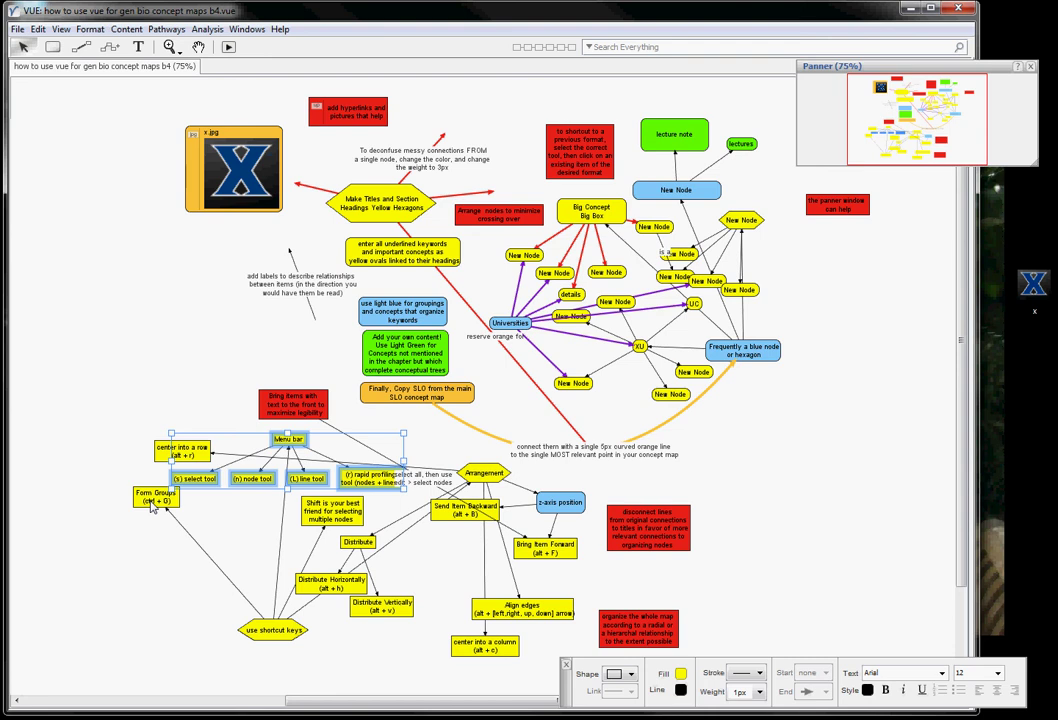
pyautogui.hotkey('ctrl', 'g')
pyautogui.press('Escape')
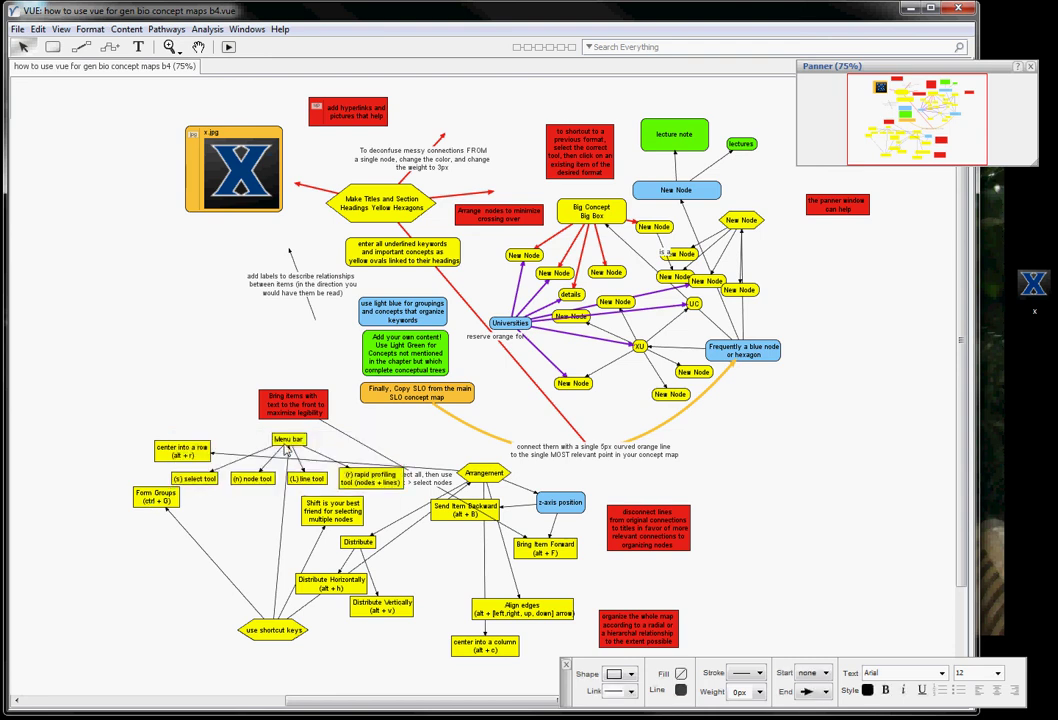
pyautogui.moveTo(288, 446)
pyautogui.mouseDown()
pyautogui.moveTo(232, 356)
pyautogui.moveTo(192, 325)
pyautogui.moveTo(205, 432)
pyautogui.moveTo(285, 443)
pyautogui.moveTo(480, 380)
pyautogui.moveTo(605, 272)
pyautogui.moveTo(652, 313)
pyautogui.moveTo(640, 300)
pyautogui.moveTo(560, 325)
pyautogui.moveTo(315, 453)
pyautogui.moveTo(282, 459)
pyautogui.mouseUp()
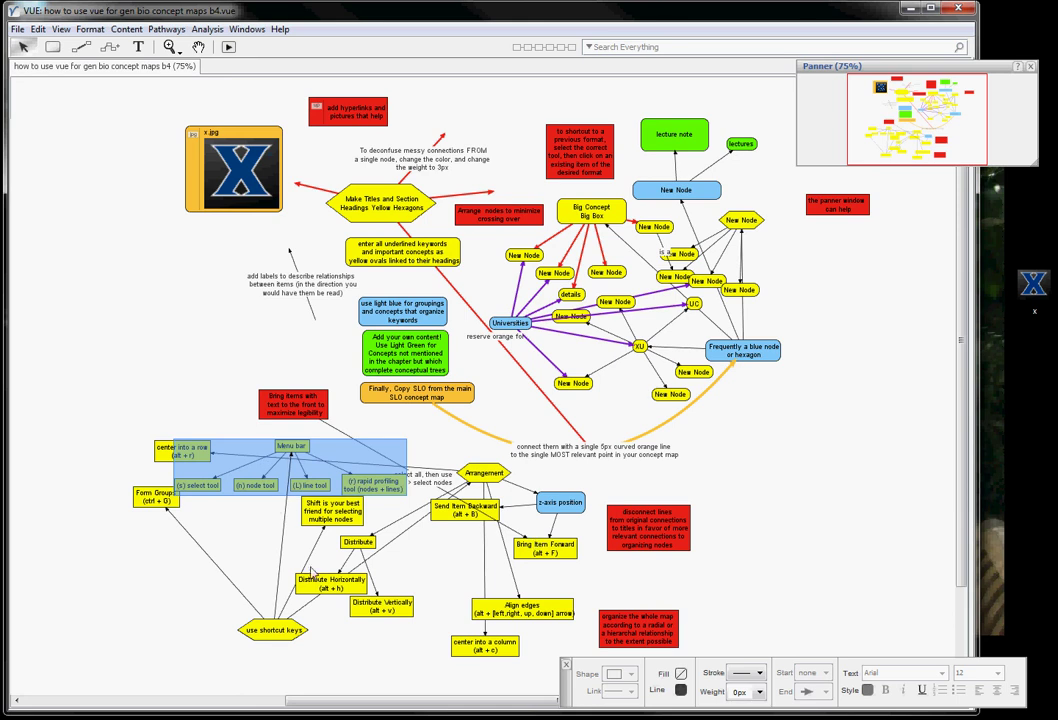
# Step: Marquee-select the yellow heading hexagon and the stack of notes beneath it
pyautogui.click(372, 613)
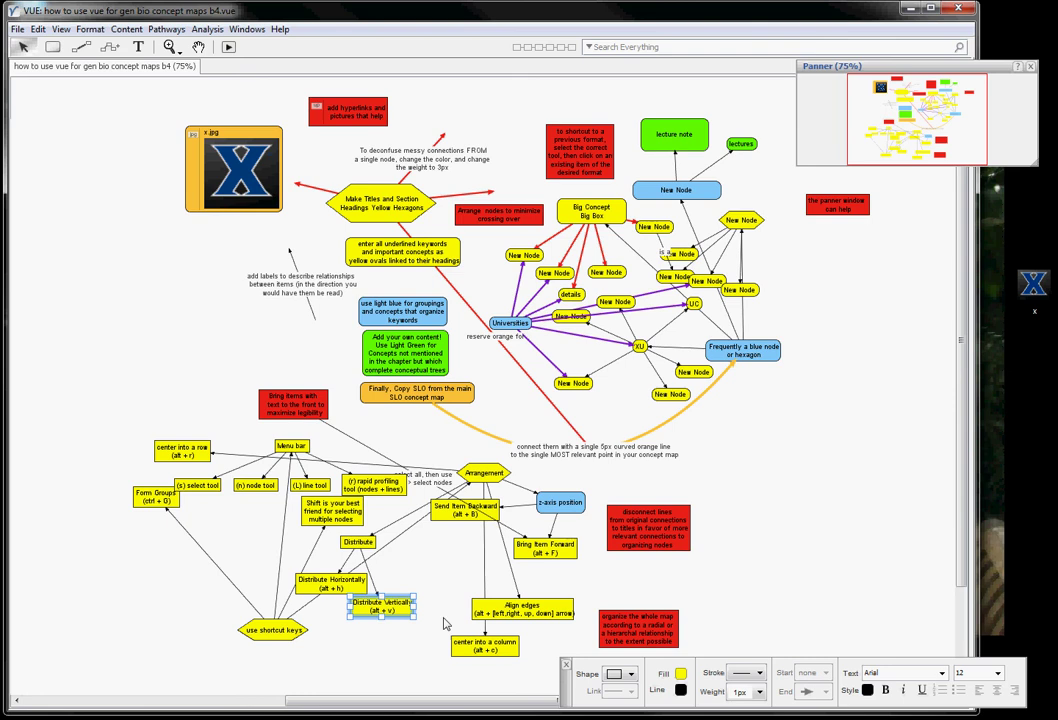
pyautogui.click(470, 643)
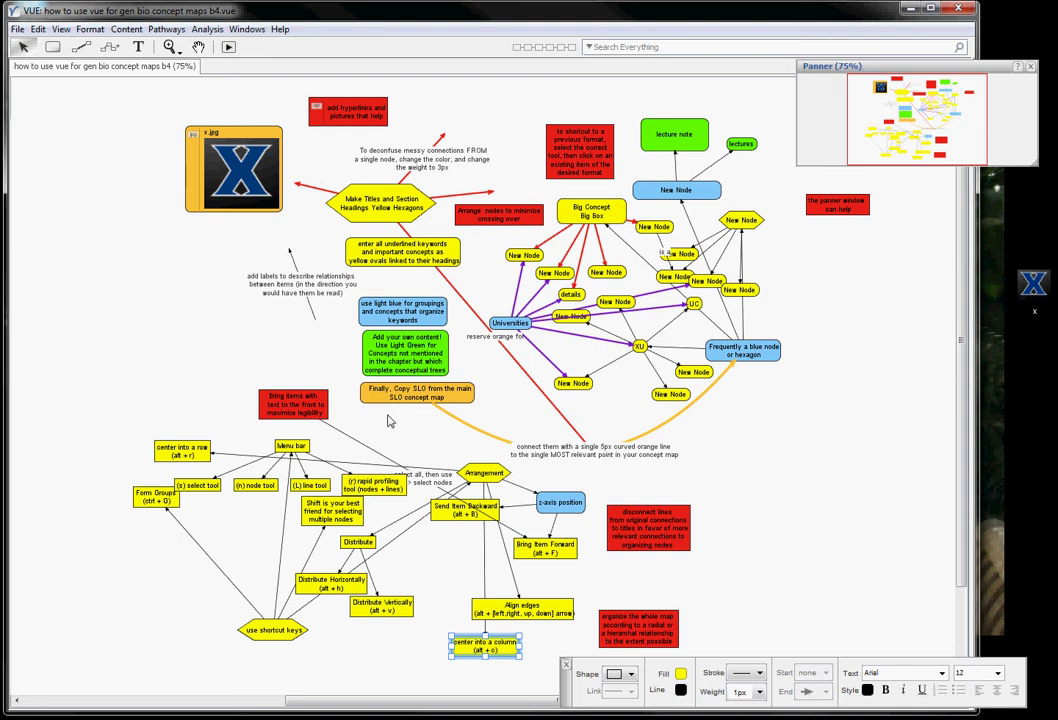
pyautogui.moveTo(387, 414); pyautogui.dragTo(382, 197)
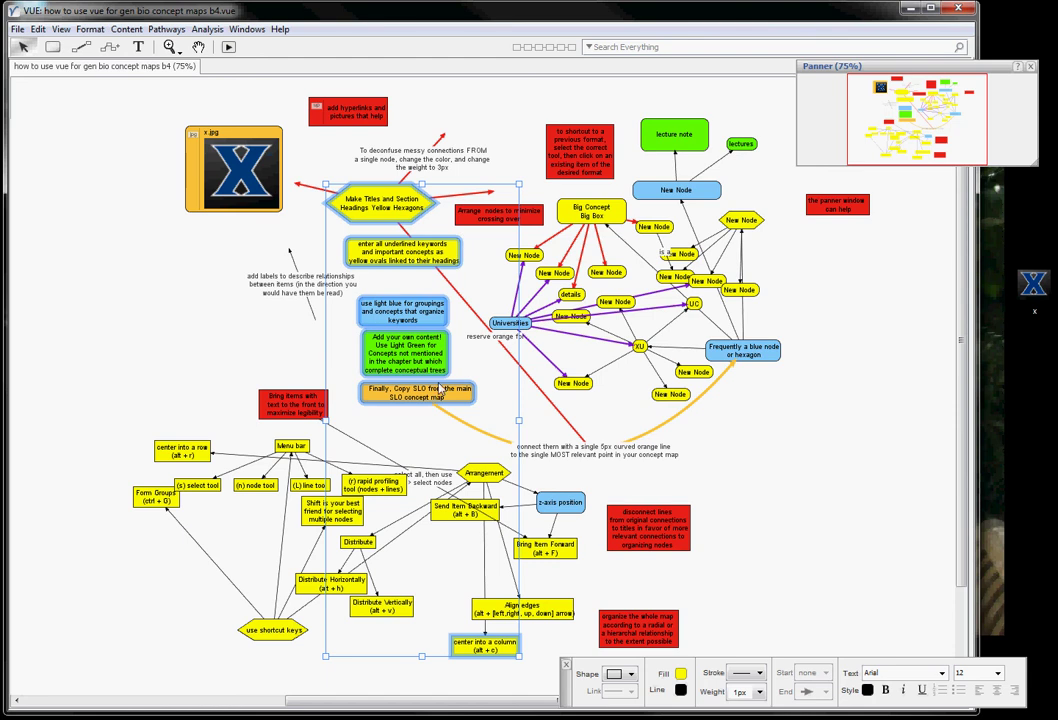
pyautogui.keyDown('shift'); pyautogui.click(492, 648); pyautogui.keyUp('shift')
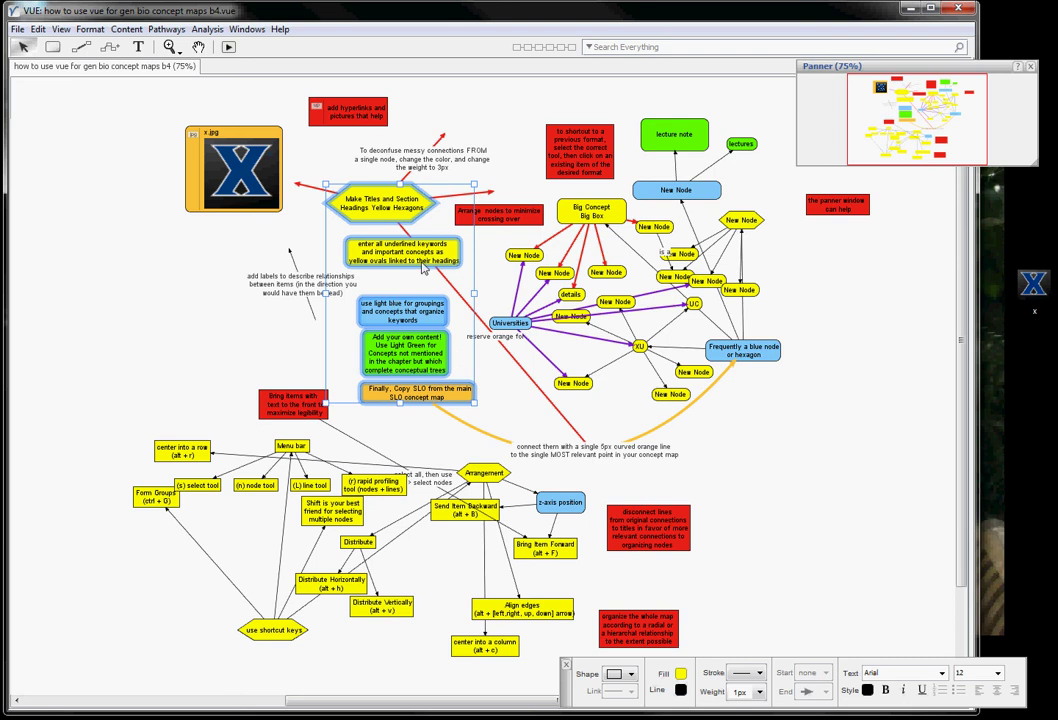
# Step: Centre the selected nodes into a column with Alt+C and space them evenly with Alt+V
pyautogui.hotkey('alt', 'c')
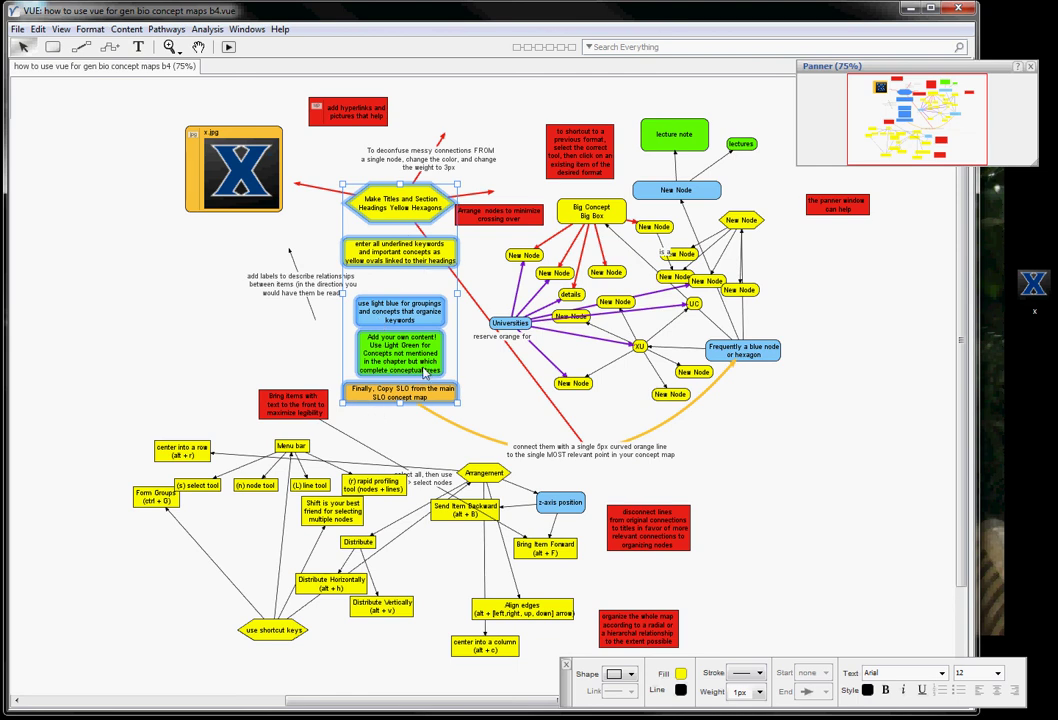
pyautogui.hotkey('alt', 'v')
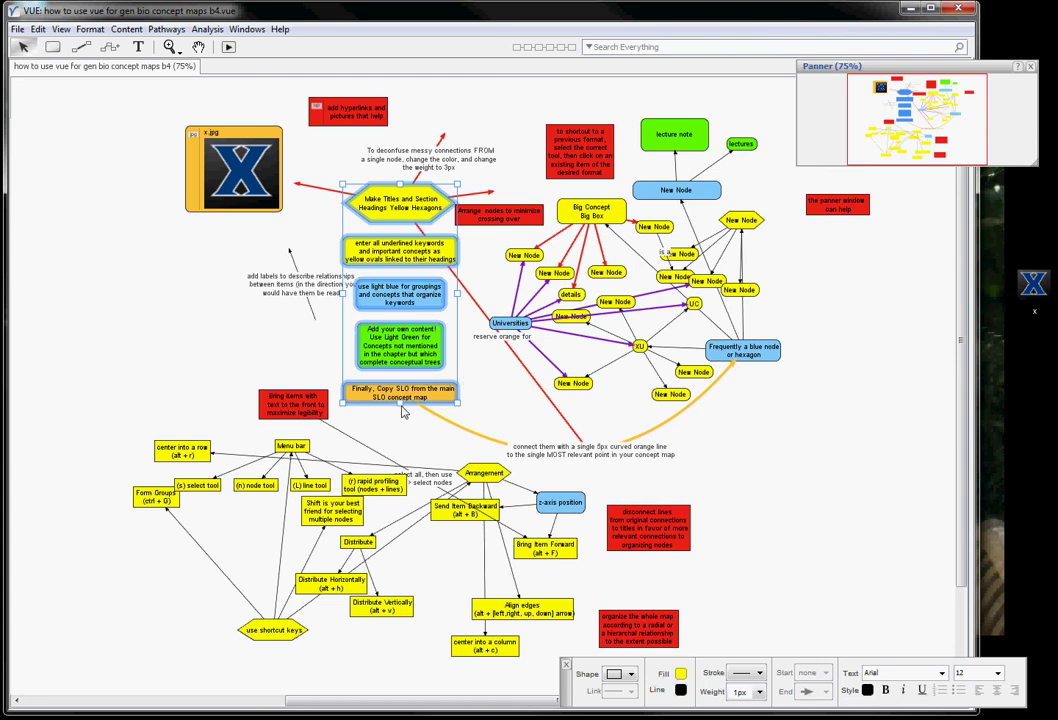
pyautogui.hotkey('alt', 'c')
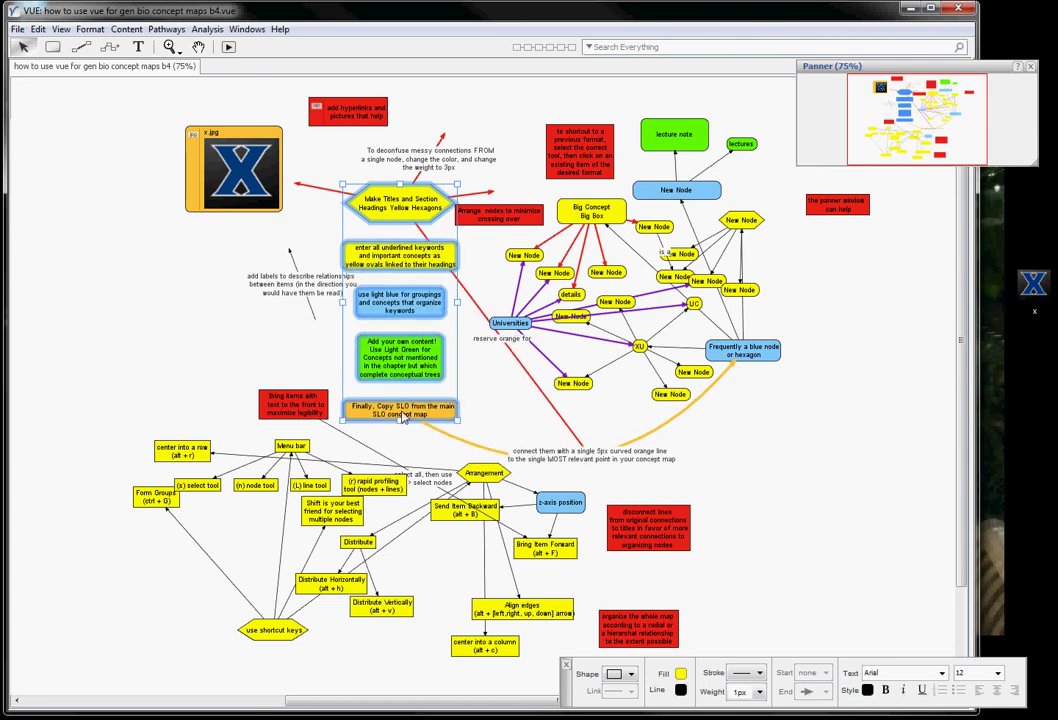
pyautogui.hotkey('alt', 'v')
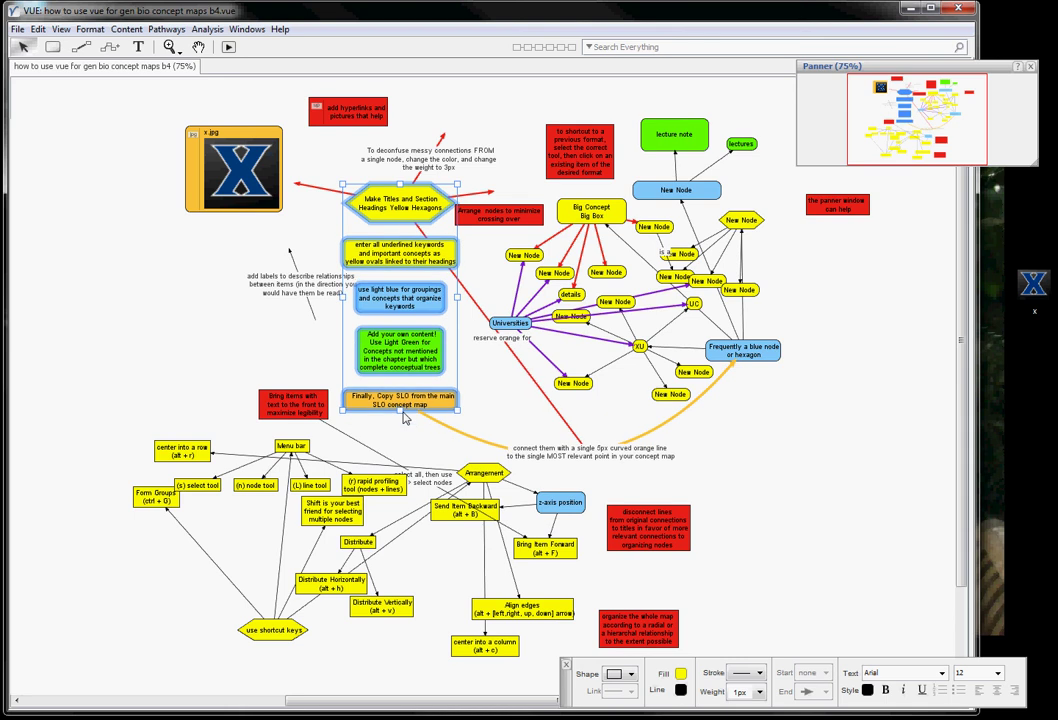
pyautogui.hotkey('alt', 'c')
pyautogui.hotkey('alt', 'c')
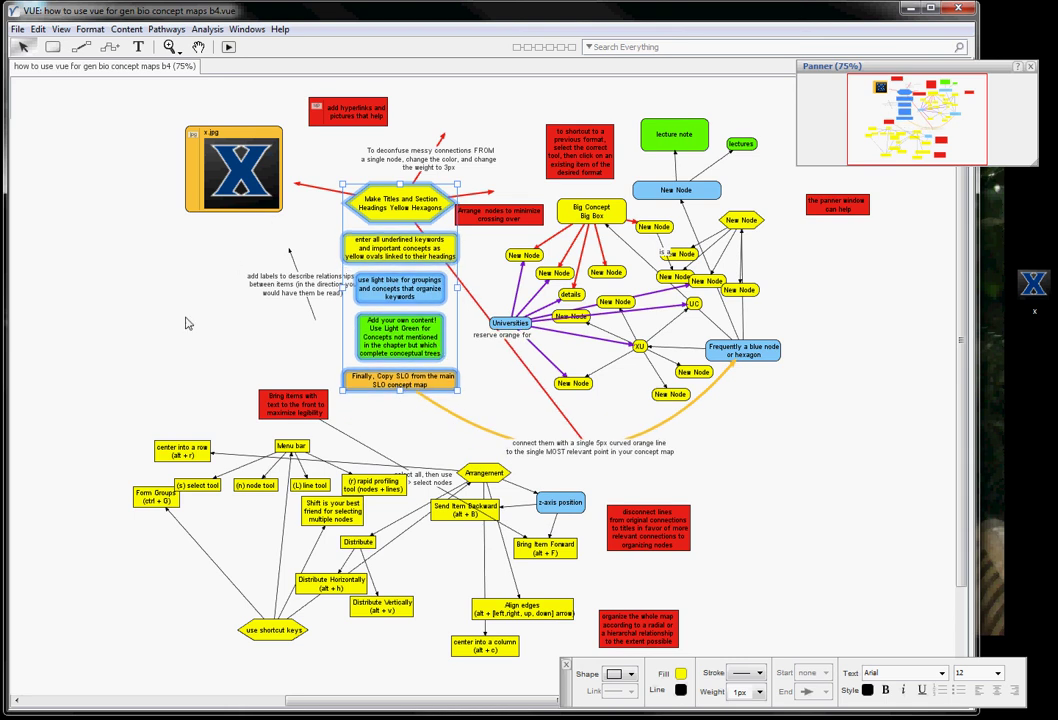
pyautogui.click(186, 323)
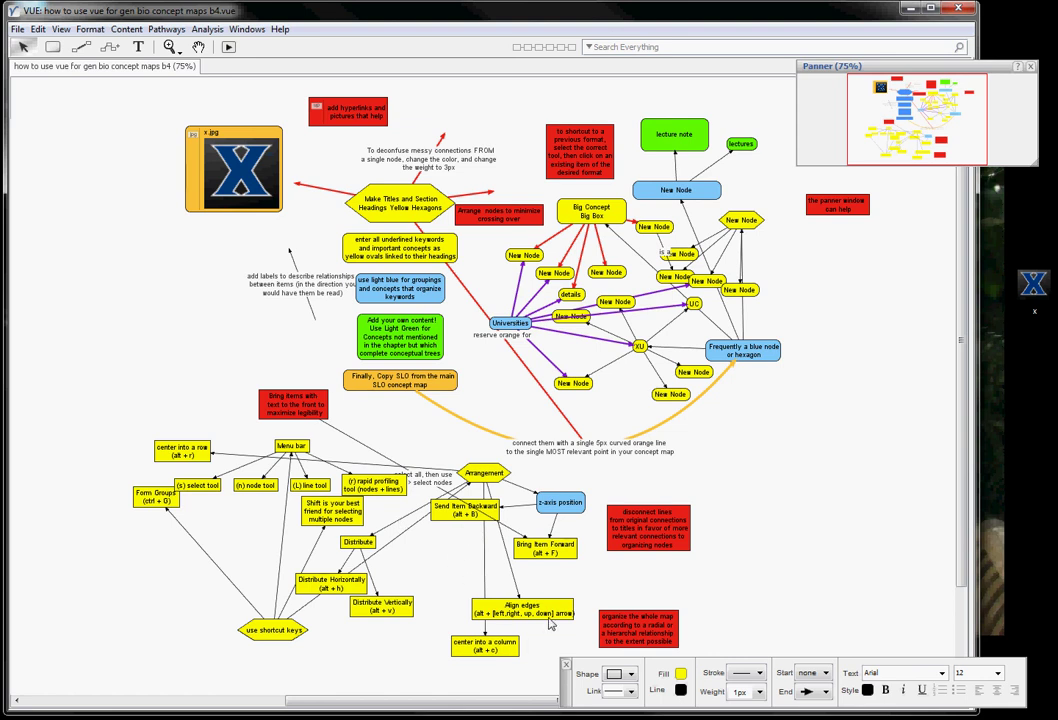
# Step: Edge-align Bring Item Forward, Align edges and center into a column, then distribute them vertically with Alt+V
pyautogui.moveTo(503, 668); pyautogui.dragTo(548, 562)
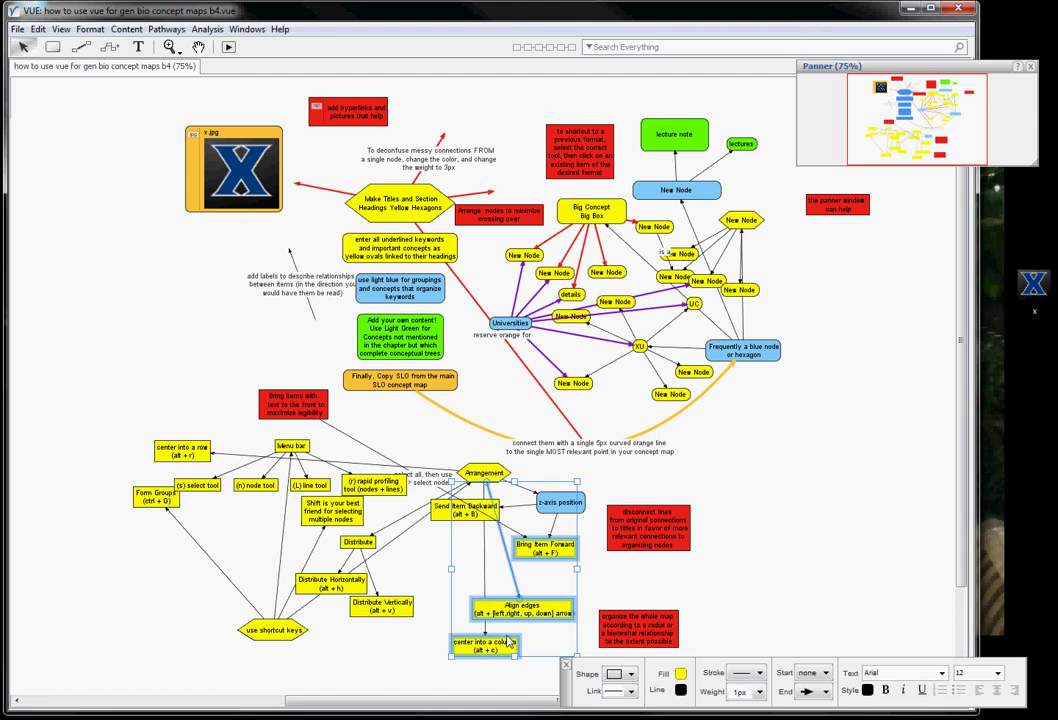
pyautogui.hotkey('alt', 'Up')
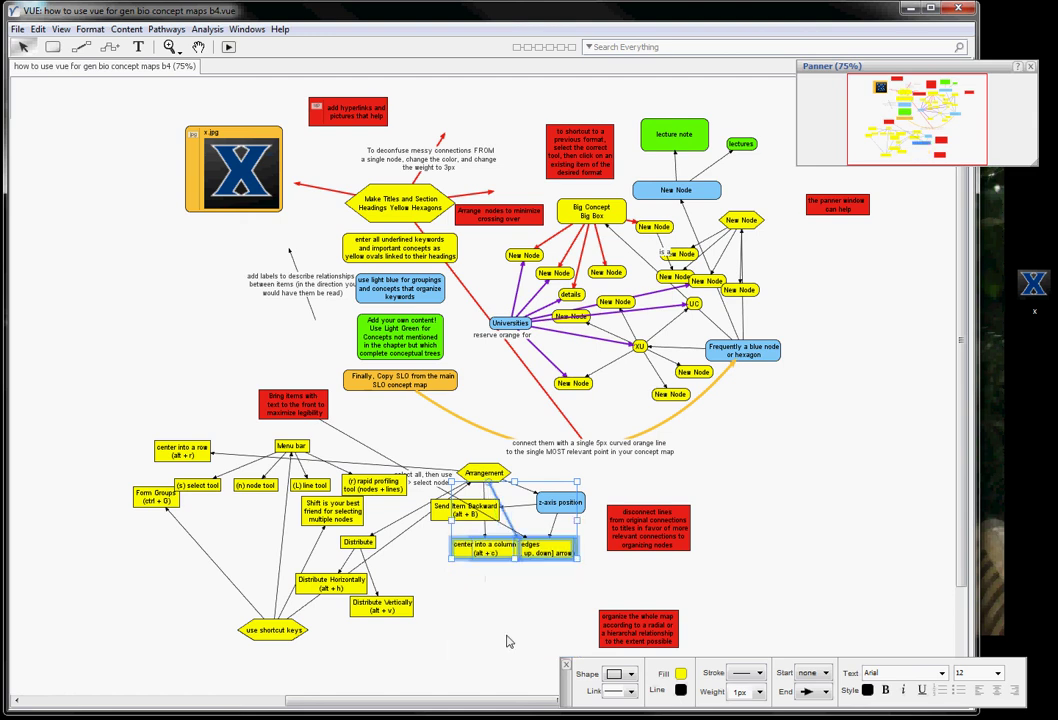
pyautogui.hotkey('ctrl', 'z')
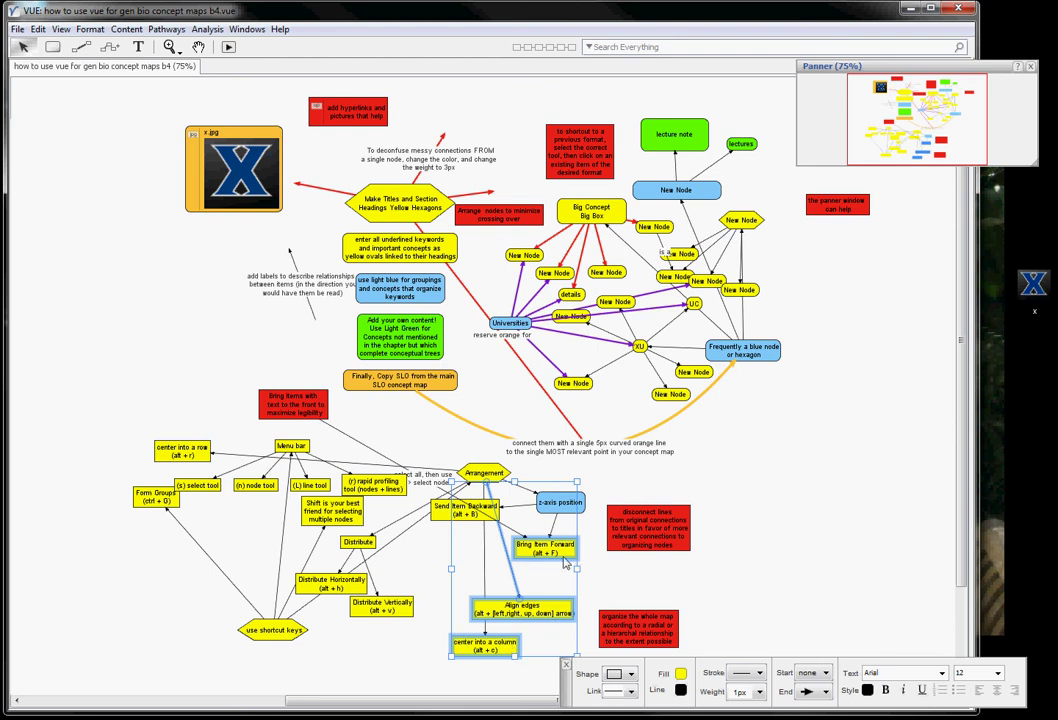
pyautogui.hotkey('alt', 'Right')
pyautogui.hotkey('alt', 'Left')
pyautogui.hotkey('alt', 'Down')
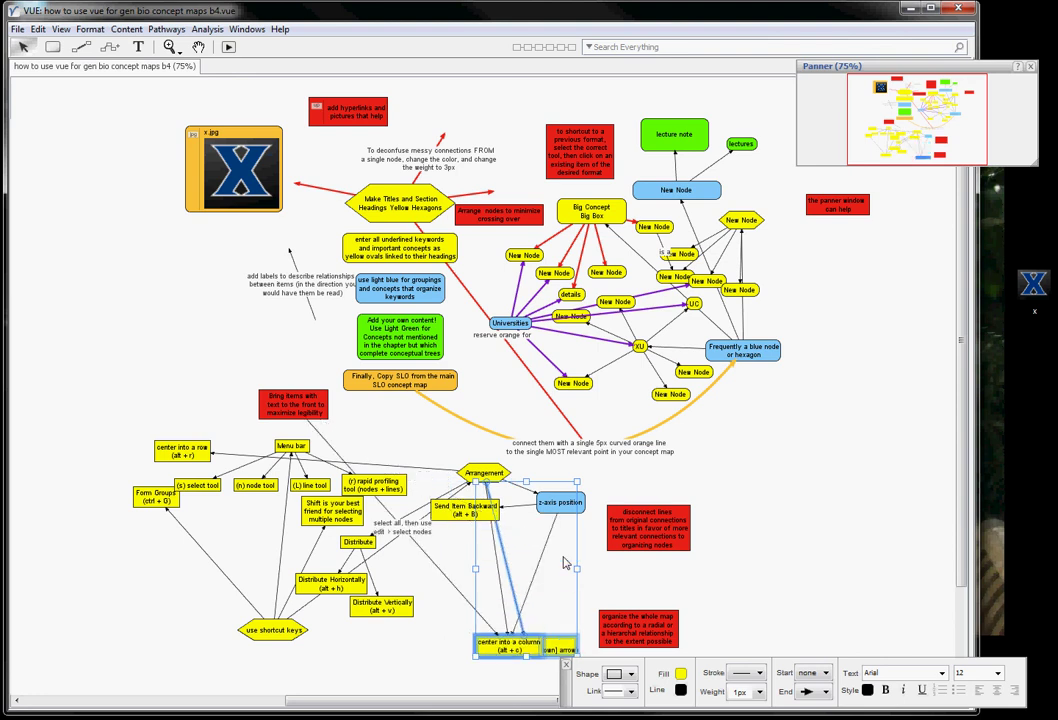
pyautogui.hotkey('alt', 'v')
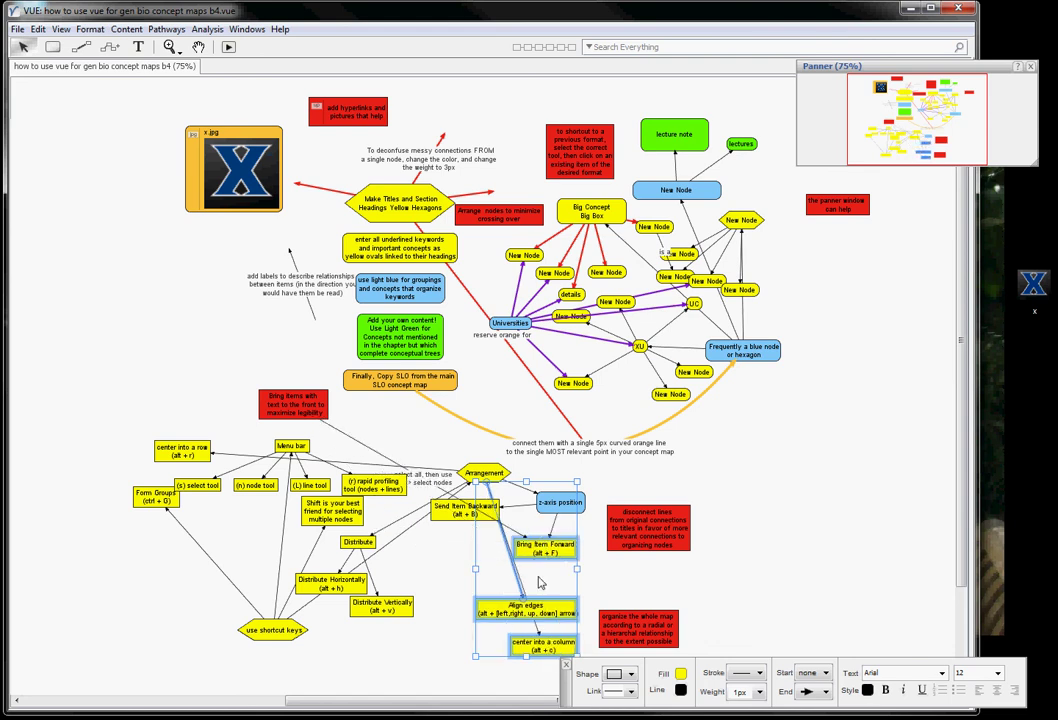
pyautogui.click(437, 557)
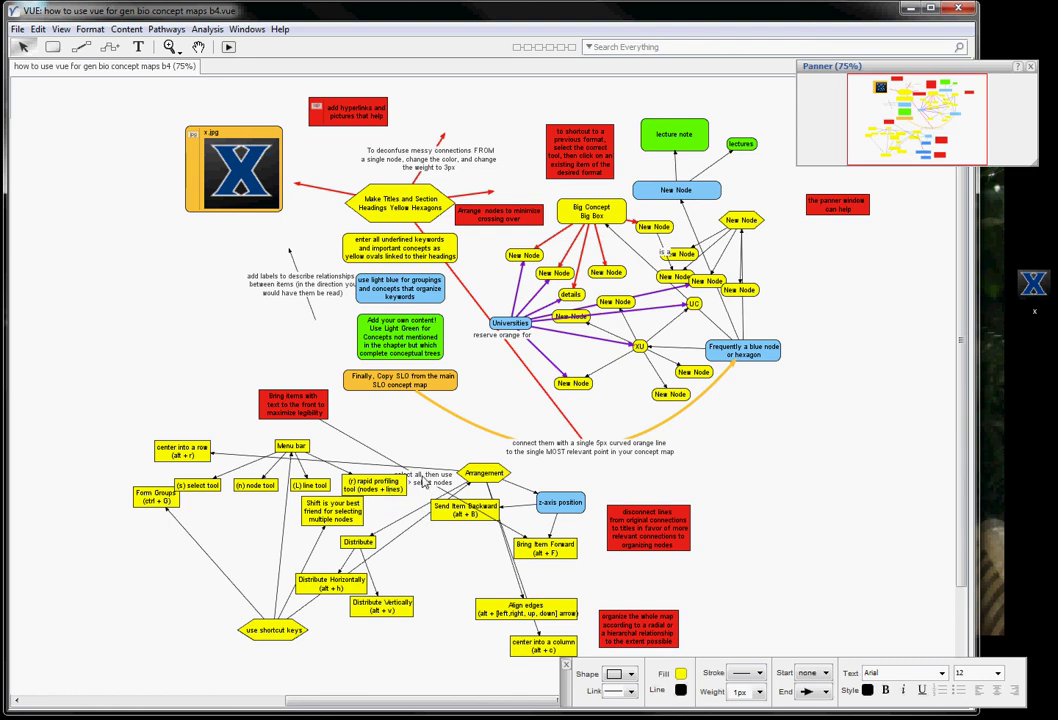
pyautogui.click(421, 484)
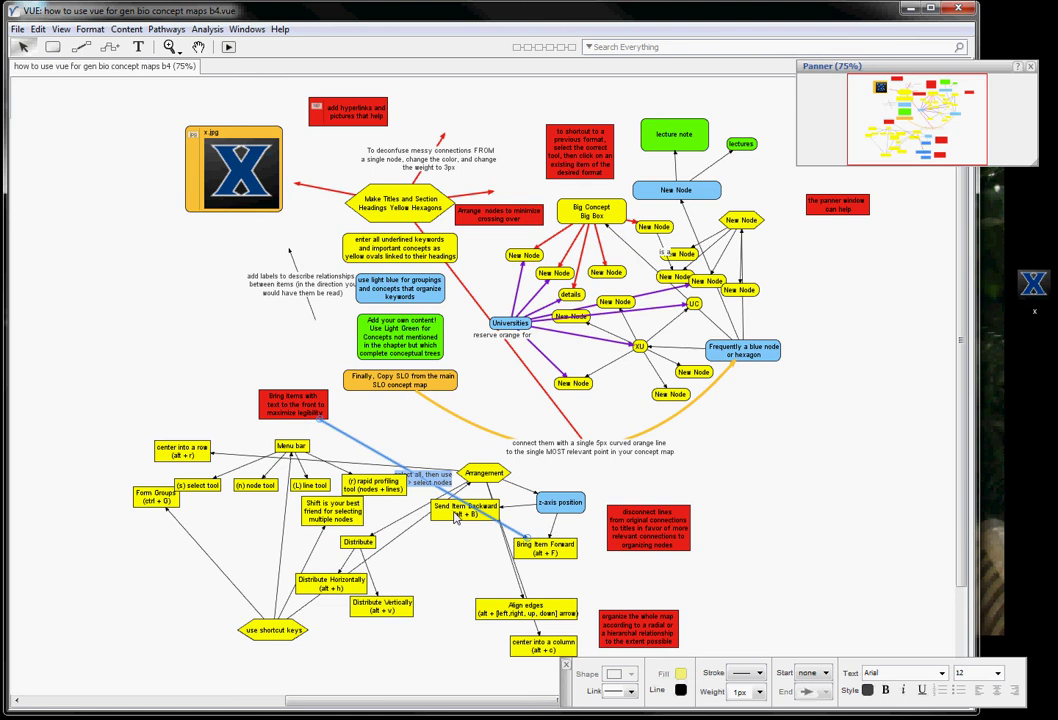
pyautogui.click(453, 515)
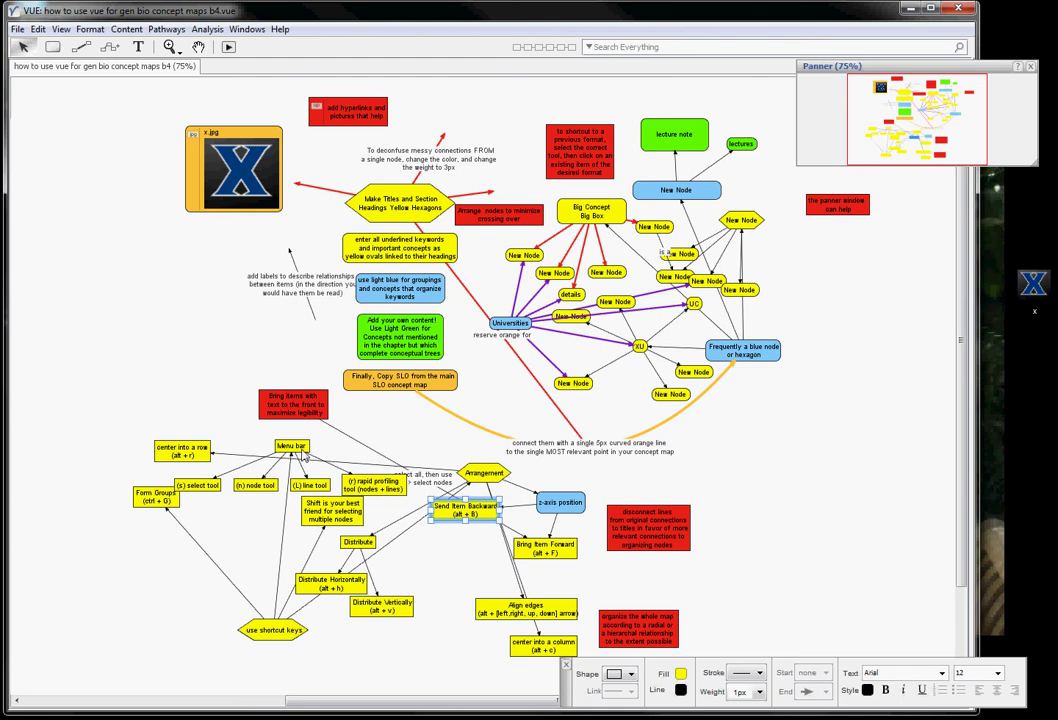
# Step: Shift the Menu bar group left and place the red 'Bring items with text to the front' note above it
pyautogui.moveTo(250, 375); pyautogui.dragTo(240, 457)
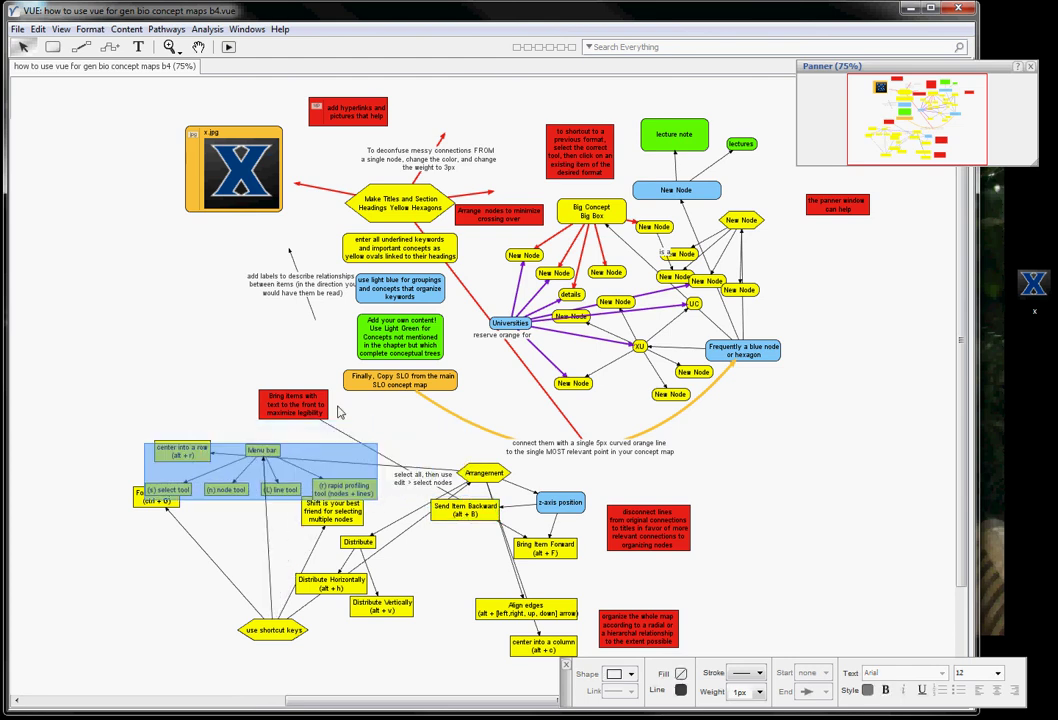
pyautogui.moveTo(318, 408); pyautogui.dragTo(445, 418)
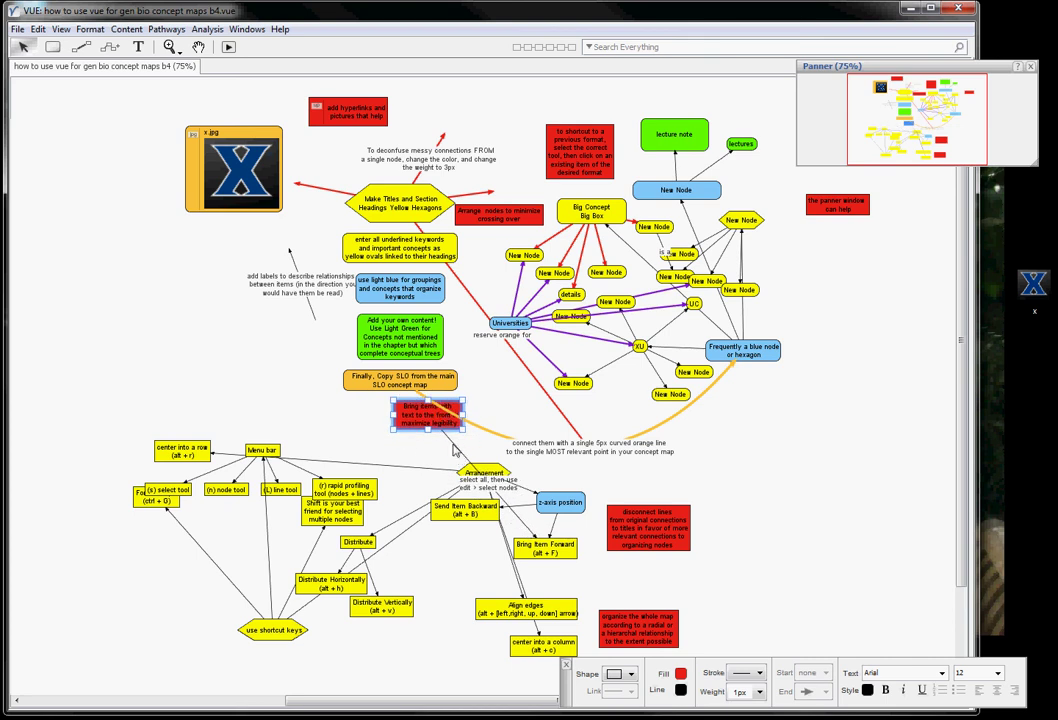
pyautogui.click(484, 470)
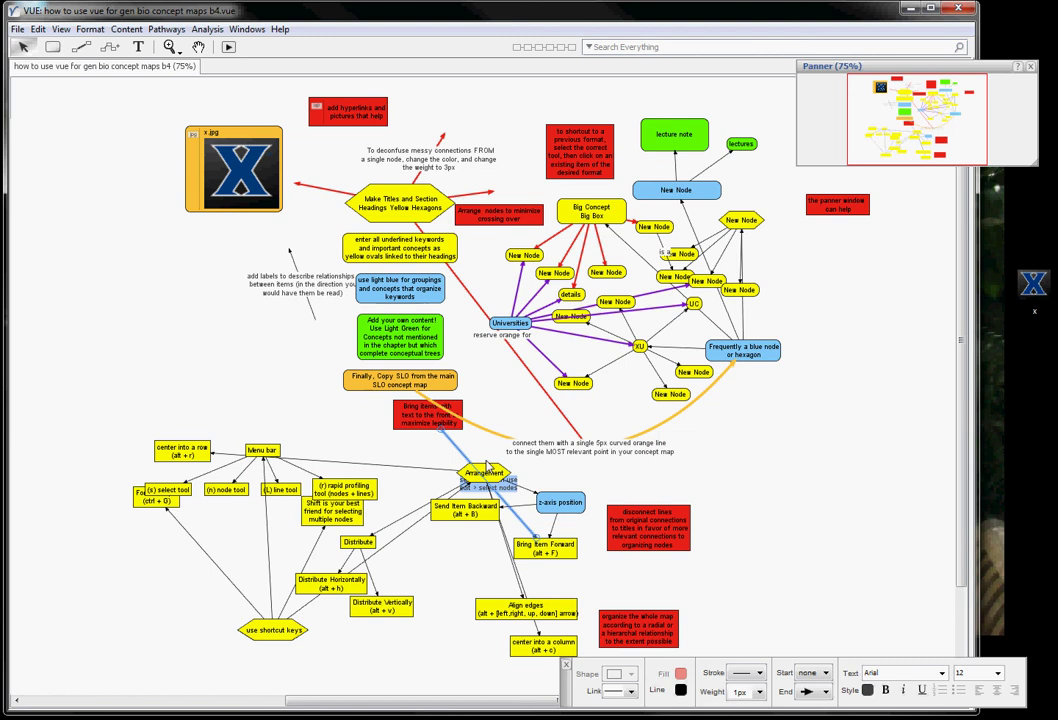
pyautogui.moveTo(409, 421); pyautogui.dragTo(322, 440)
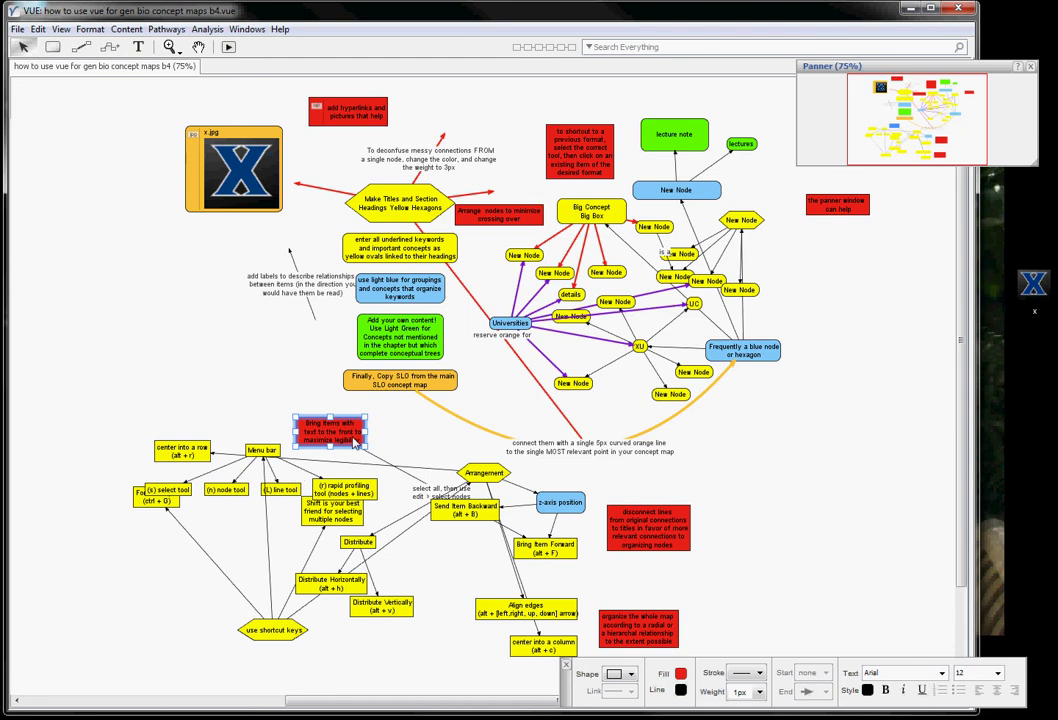
pyautogui.click(460, 510)
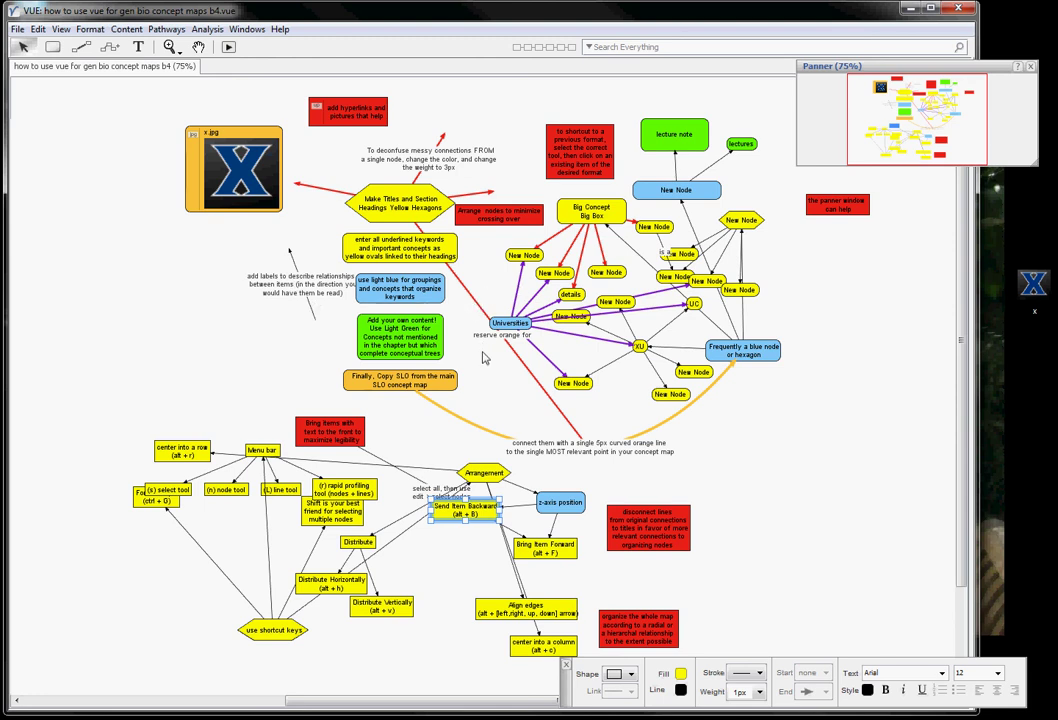
pyautogui.click(568, 318)
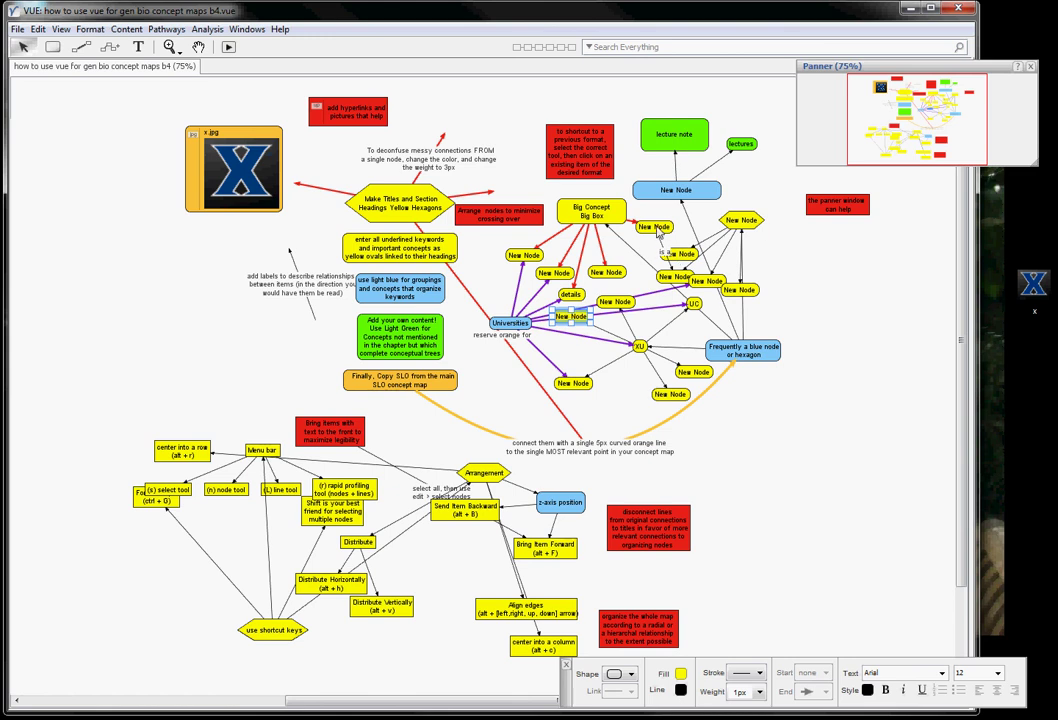
# Step: Nudge the New Node down-left and label the Universities–XU link 'e.g.'
pyautogui.moveTo(656, 228); pyautogui.dragTo(635, 238)
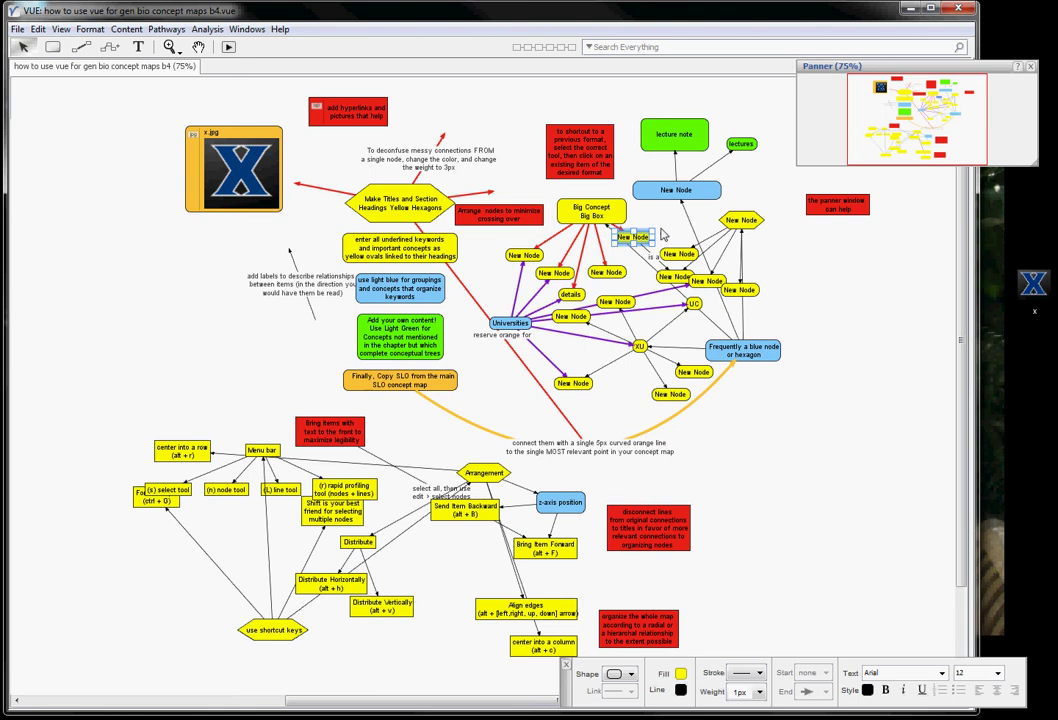
pyautogui.click(668, 228)
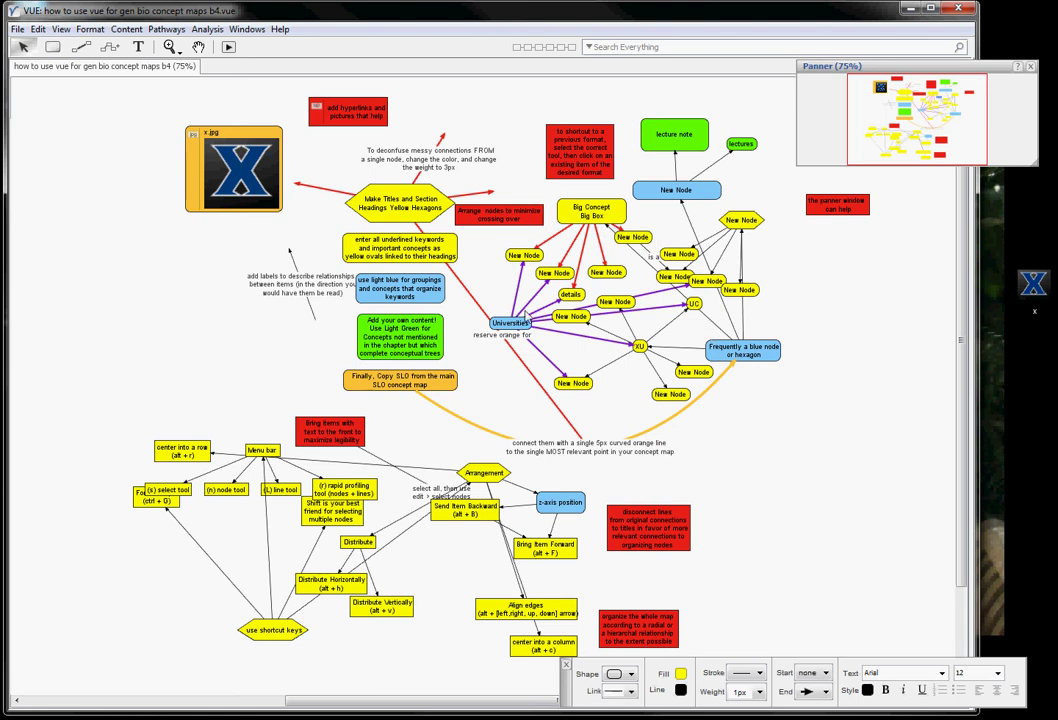
pyautogui.click(512, 322)
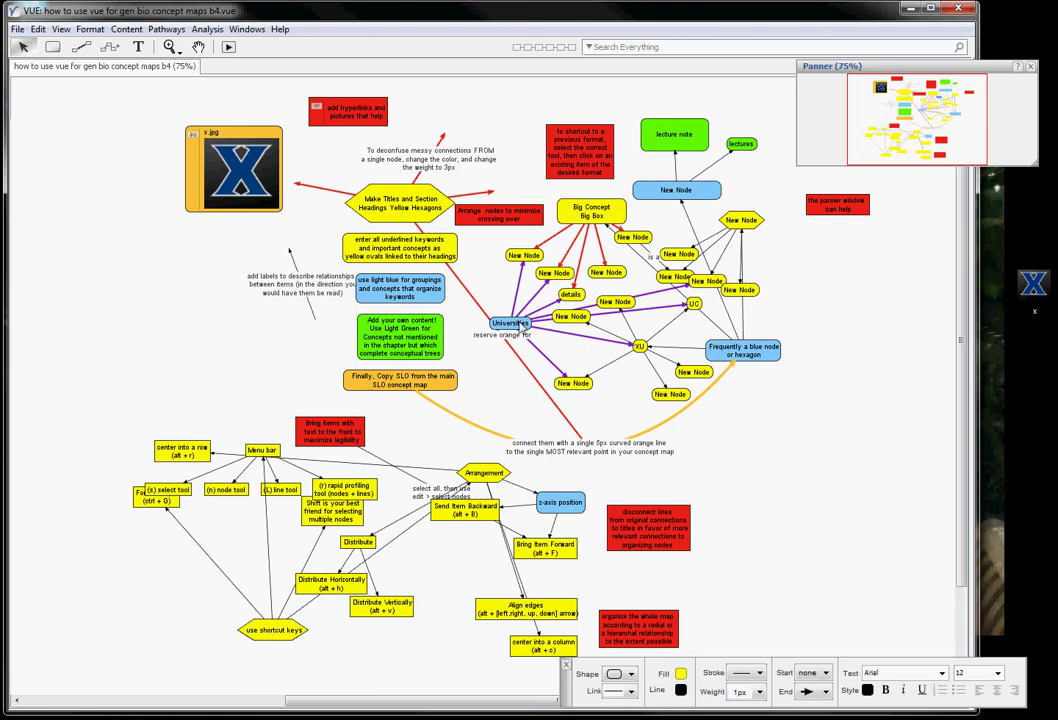
pyautogui.click(597, 341)
pyautogui.click(512, 323)
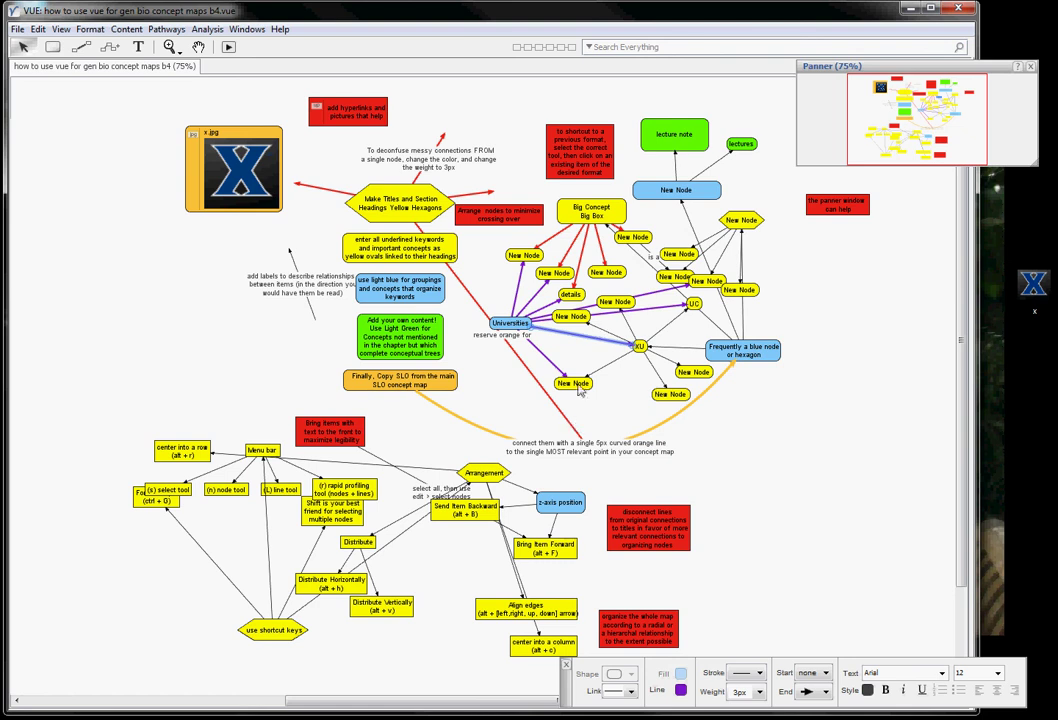
pyautogui.doubleClick(572, 337)
pyautogui.write('e.g.')
pyautogui.click(589, 364)
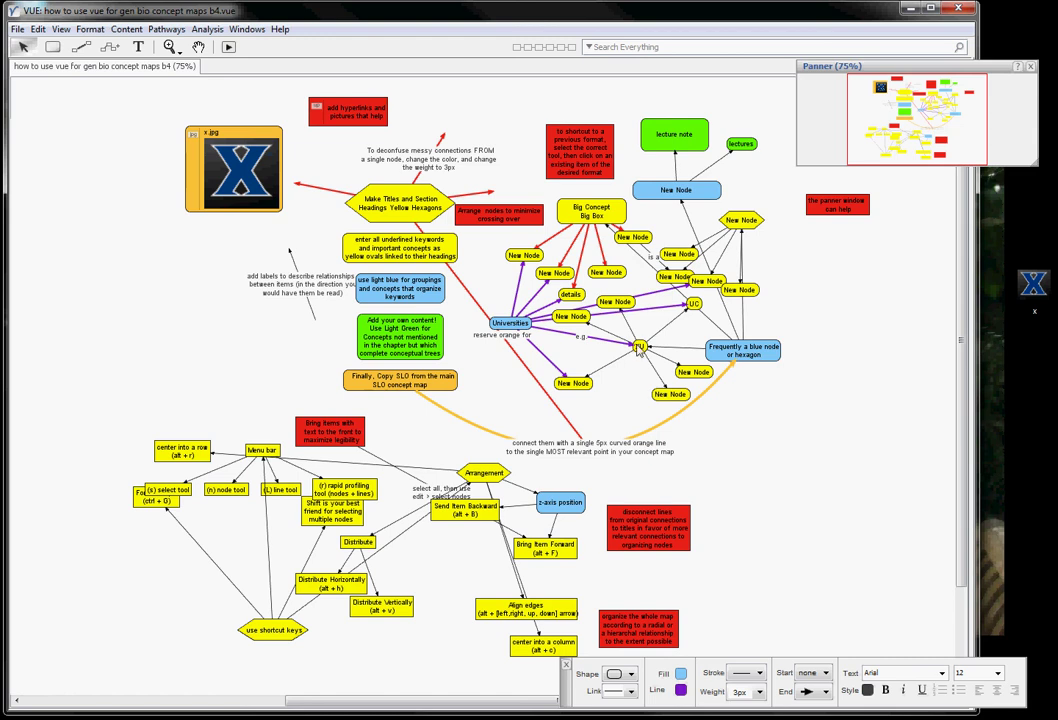
# Step: Label the XU–UC link 'is better than'
pyautogui.click(667, 326)
pyautogui.doubleClick(668, 329)
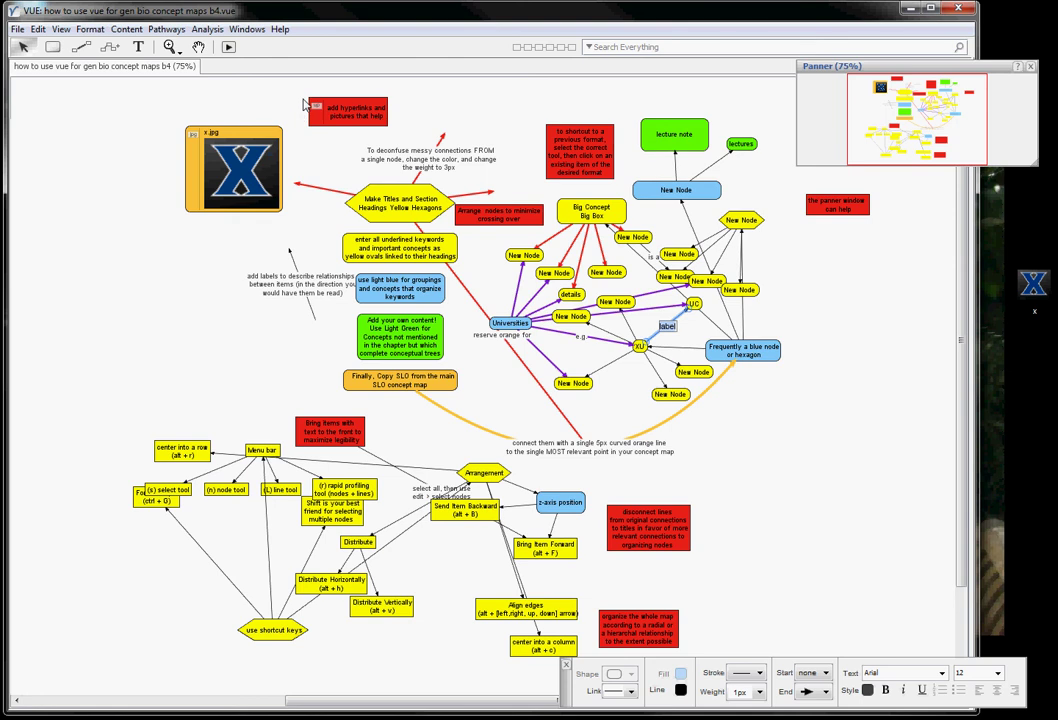
pyautogui.write('is better than')
pyautogui.click(783, 343)
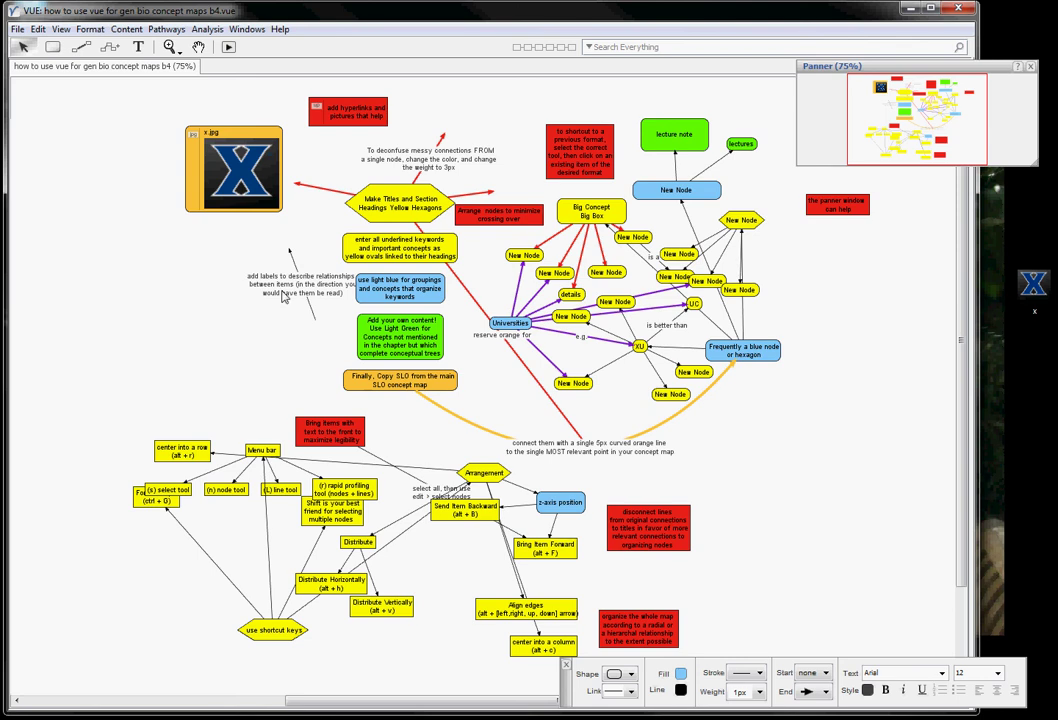
# Step: Drag the 'add labels to describe relationships' note and its arrow slightly left and down
pyautogui.moveTo(283, 296); pyautogui.dragTo(249, 308)
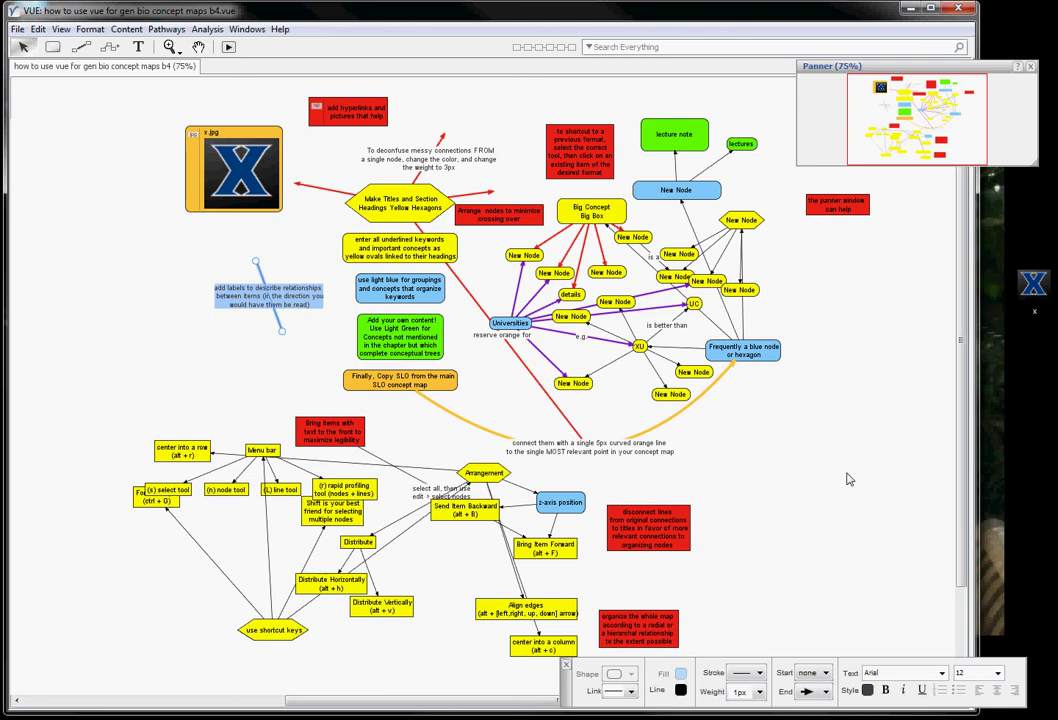
# Step: Place Arrangement below use shortcut keys, with Align edges, center into a column, z-axis position and center into a row beneath it
pyautogui.scroll(-3, 900, 496)
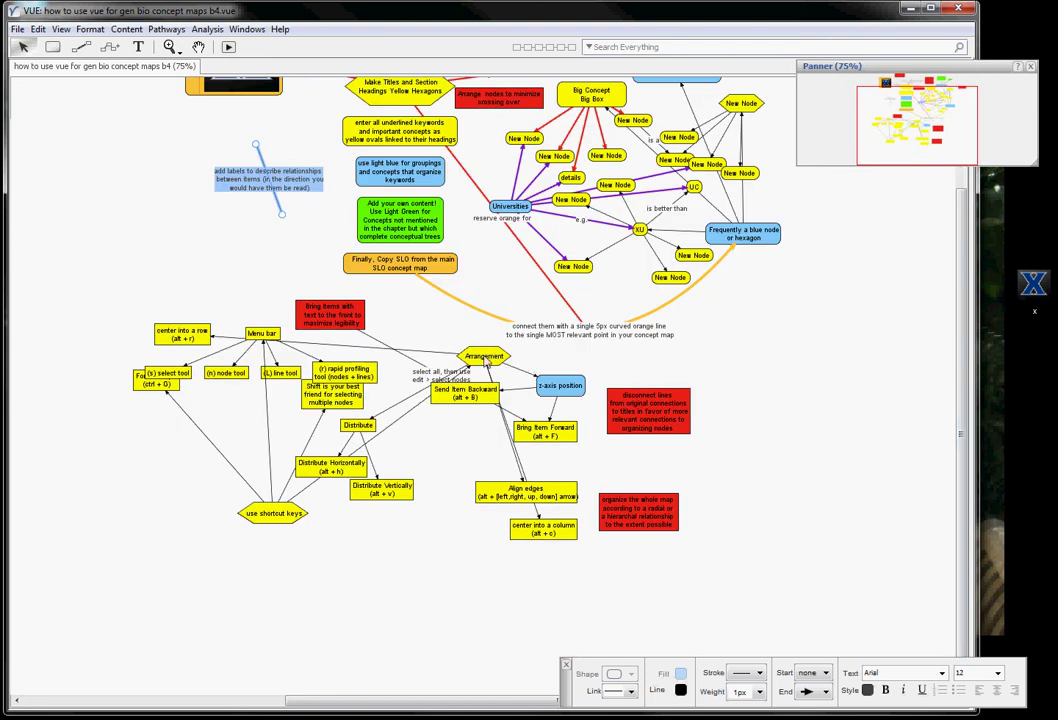
pyautogui.moveTo(487, 357); pyautogui.dragTo(396, 582)
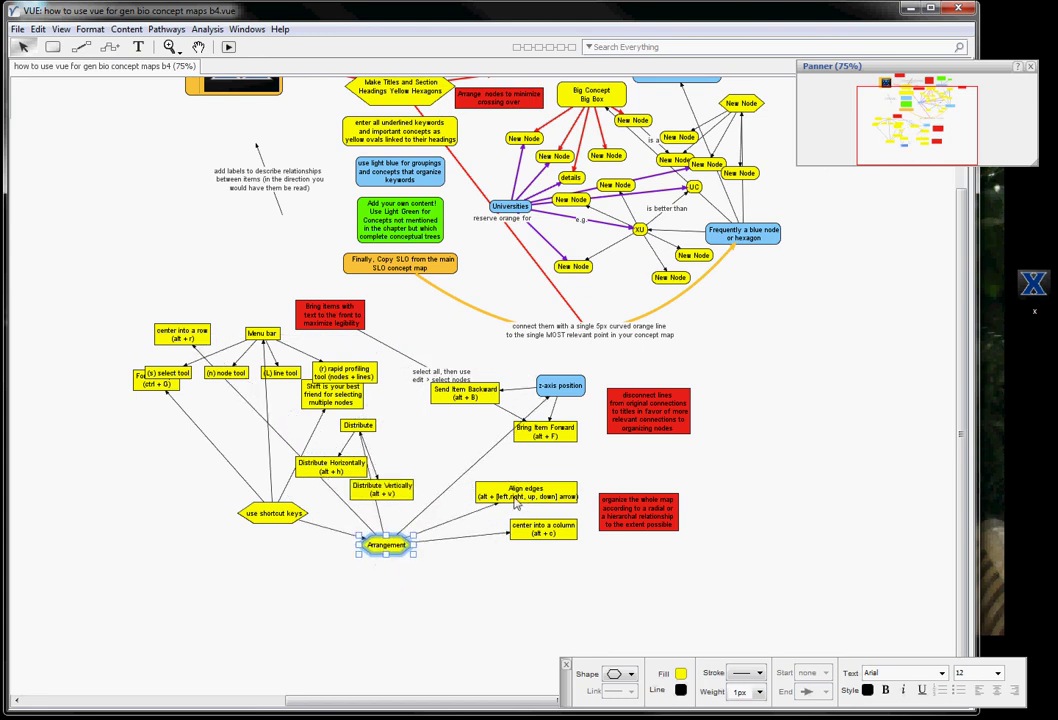
pyautogui.moveTo(516, 503); pyautogui.dragTo(408, 599)
pyautogui.moveTo(529, 537); pyautogui.dragTo(307, 603)
pyautogui.moveTo(560, 385); pyautogui.dragTo(522, 600)
pyautogui.moveTo(182, 340); pyautogui.dragTo(237, 603)
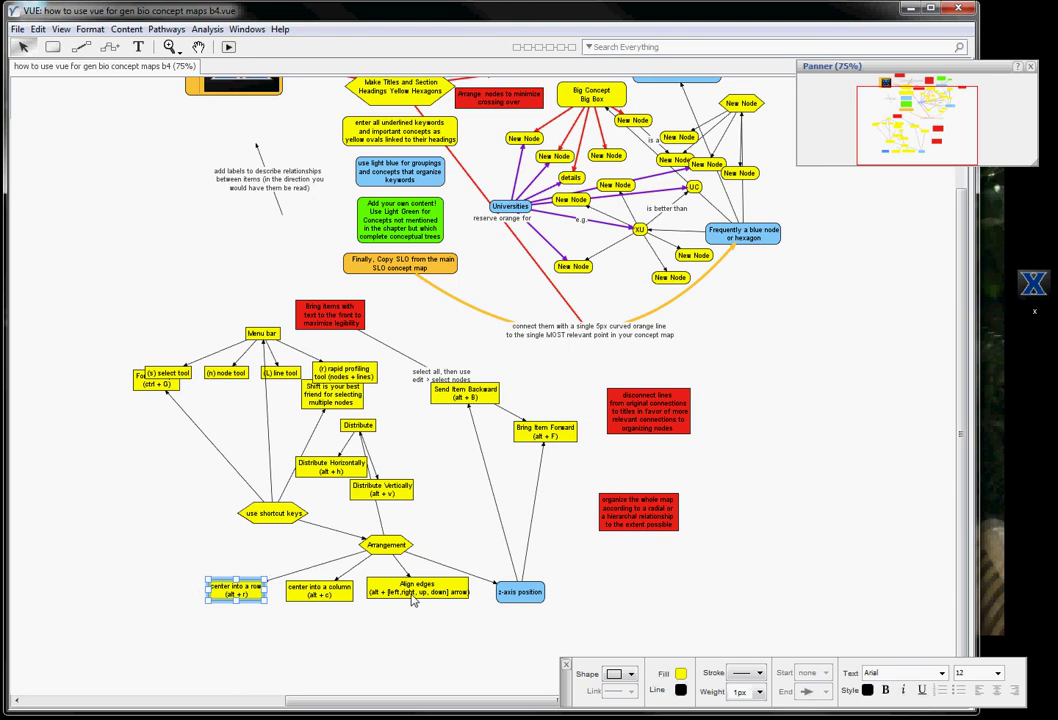
# Step: Move use shortcut keys up-left, the Menu bar group down-left, and Form Groups beside the Distribute nodes
pyautogui.moveTo(289, 516); pyautogui.dragTo(266, 437)
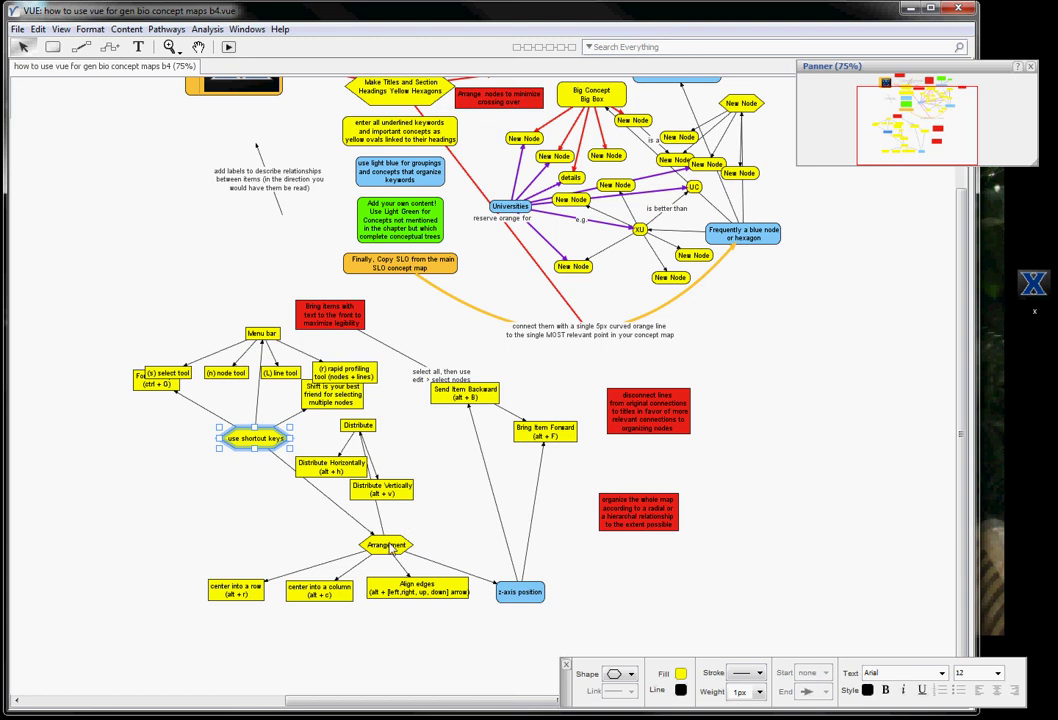
pyautogui.moveTo(260, 341); pyautogui.dragTo(150, 487)
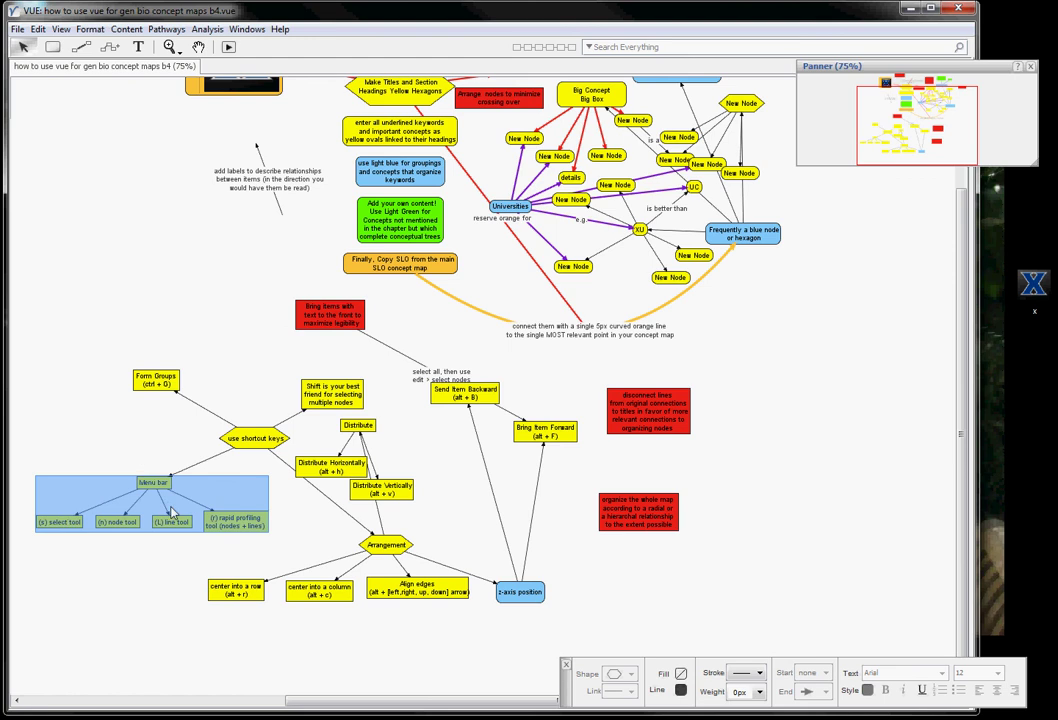
pyautogui.click(153, 457)
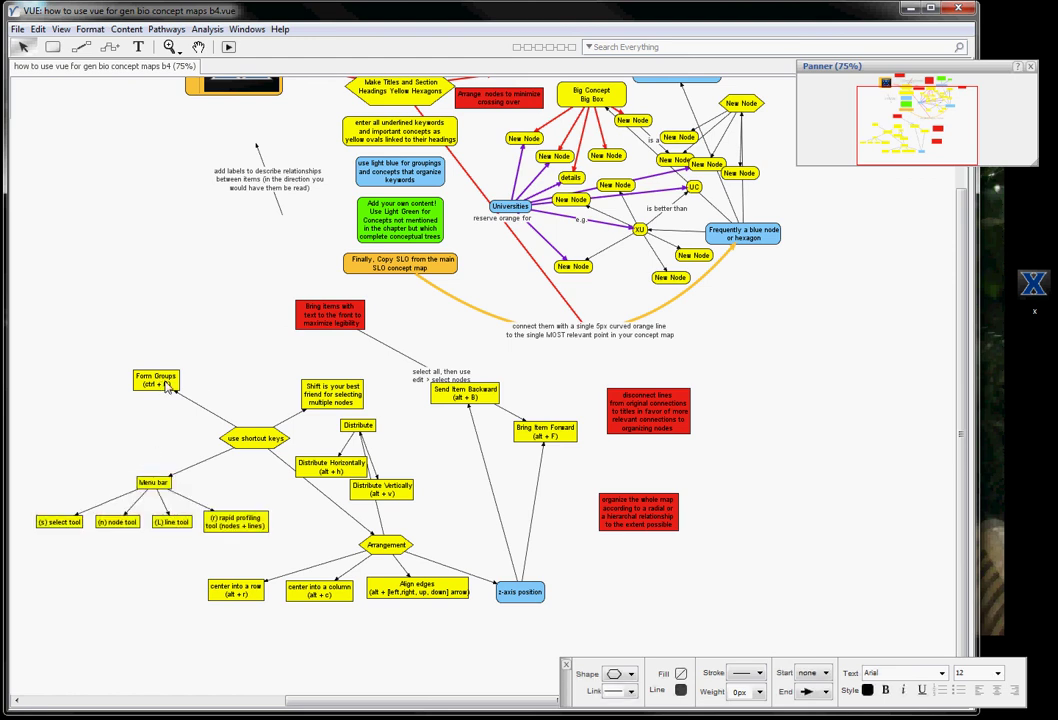
pyautogui.moveTo(162, 388); pyautogui.dragTo(196, 380)
pyautogui.click(224, 404)
pyautogui.click(204, 379)
pyautogui.moveTo(204, 379); pyautogui.dragTo(448, 449)
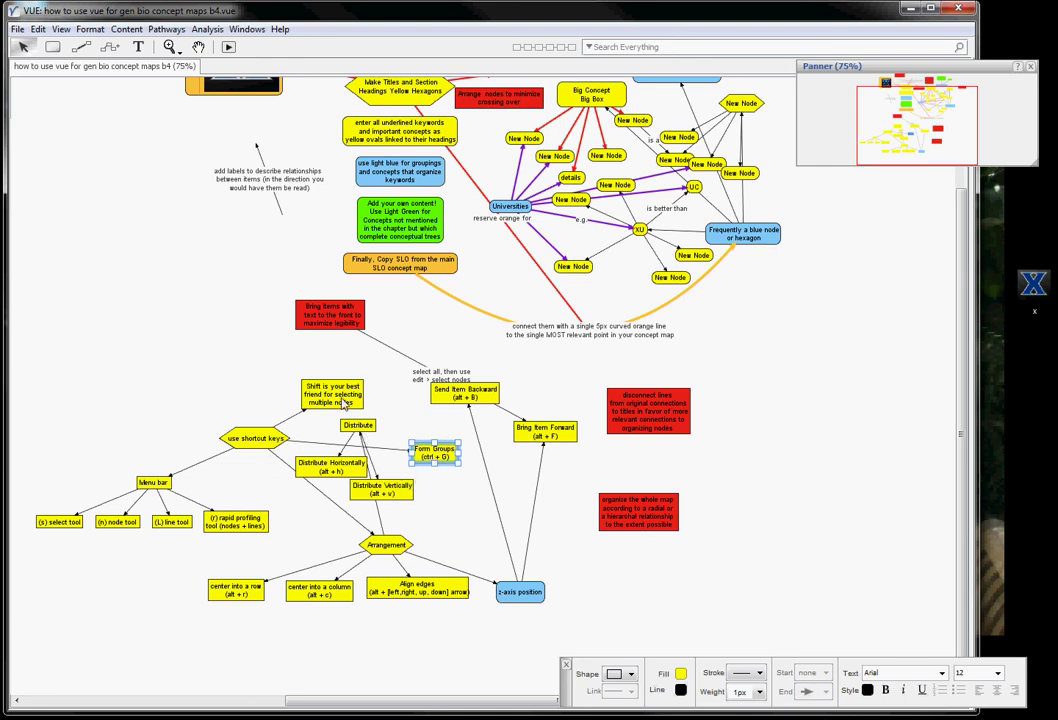
# Step: Put Send Item Backward below z-axis position and Distribute with its Horizontally/Vertically nodes under Arrangement's children
pyautogui.moveTo(344, 403); pyautogui.dragTo(364, 402)
pyautogui.moveTo(471, 397); pyautogui.dragTo(593, 630)
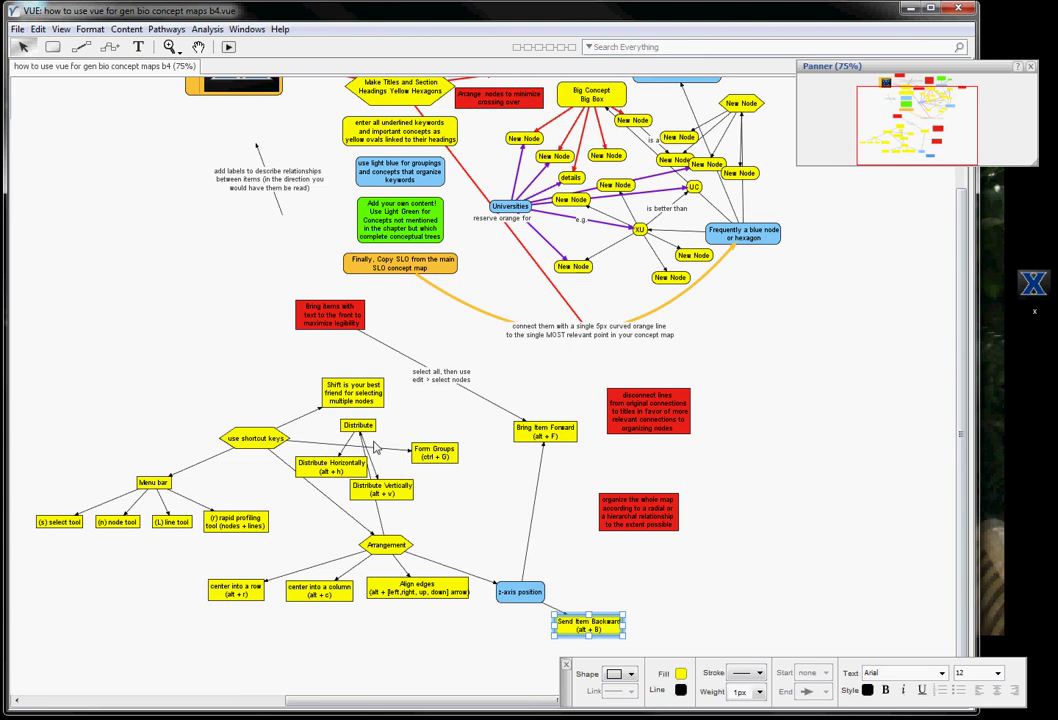
pyautogui.moveTo(360, 428); pyautogui.dragTo(336, 628)
pyautogui.moveTo(335, 470); pyautogui.dragTo(311, 668)
pyautogui.moveTo(391, 497); pyautogui.dragTo(395, 672)
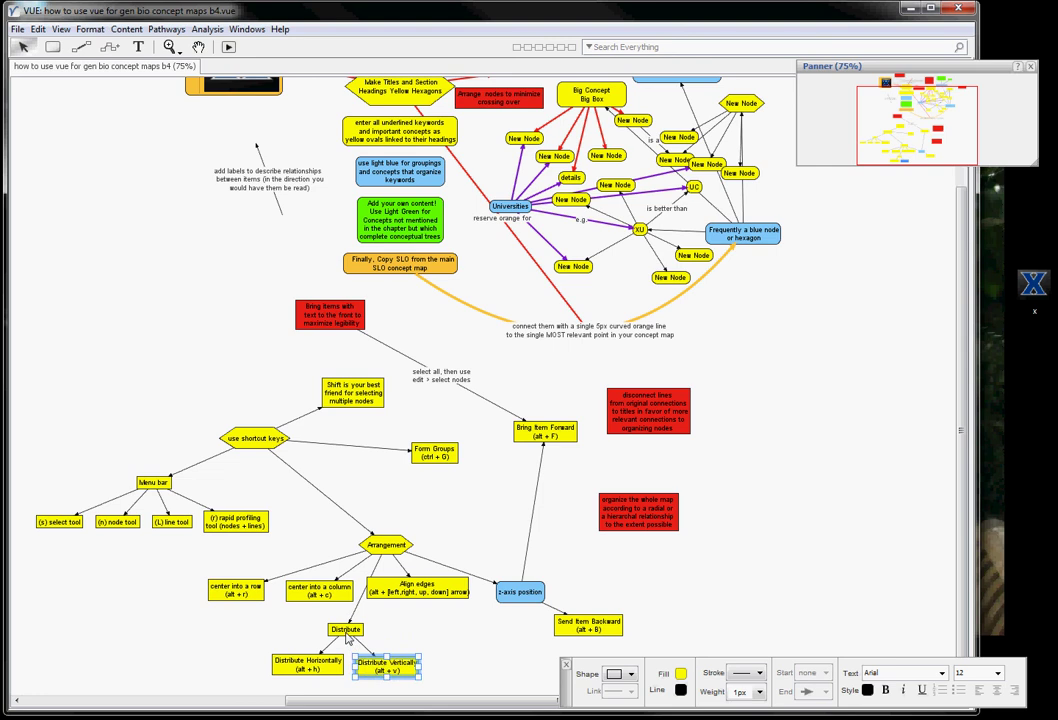
pyautogui.click(448, 493)
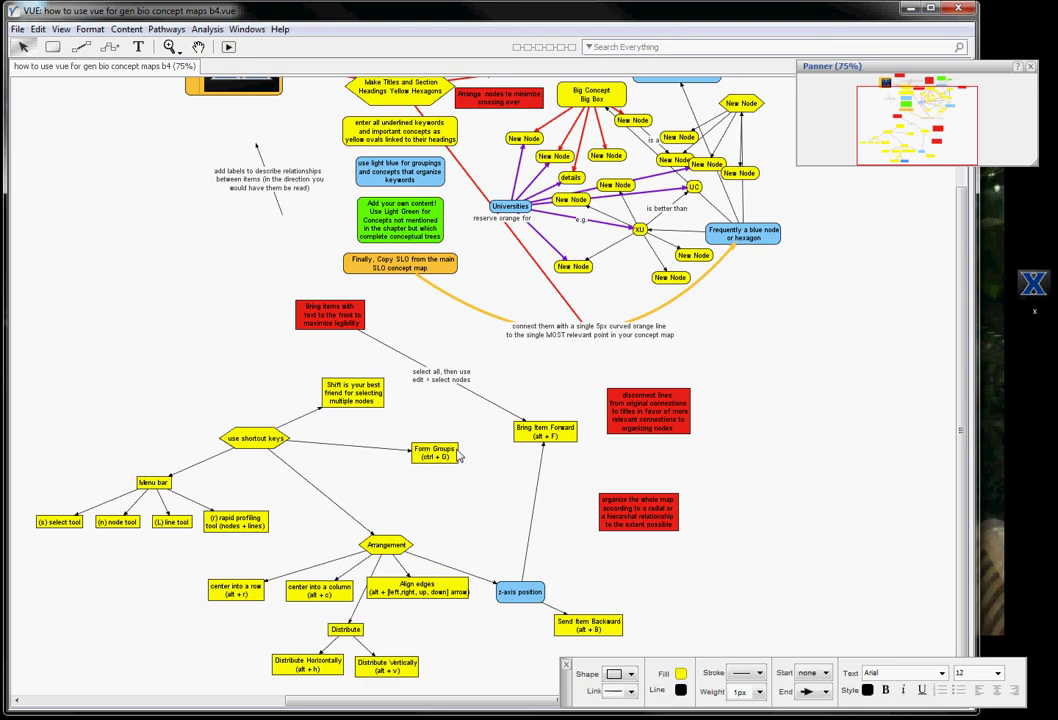
# Step: Reposition Form Groups, Shift node and Arrangement; line up both layering nodes and place the red note beneath them
pyautogui.moveTo(438, 458); pyautogui.dragTo(366, 482)
pyautogui.moveTo(366, 412); pyautogui.dragTo(270, 507)
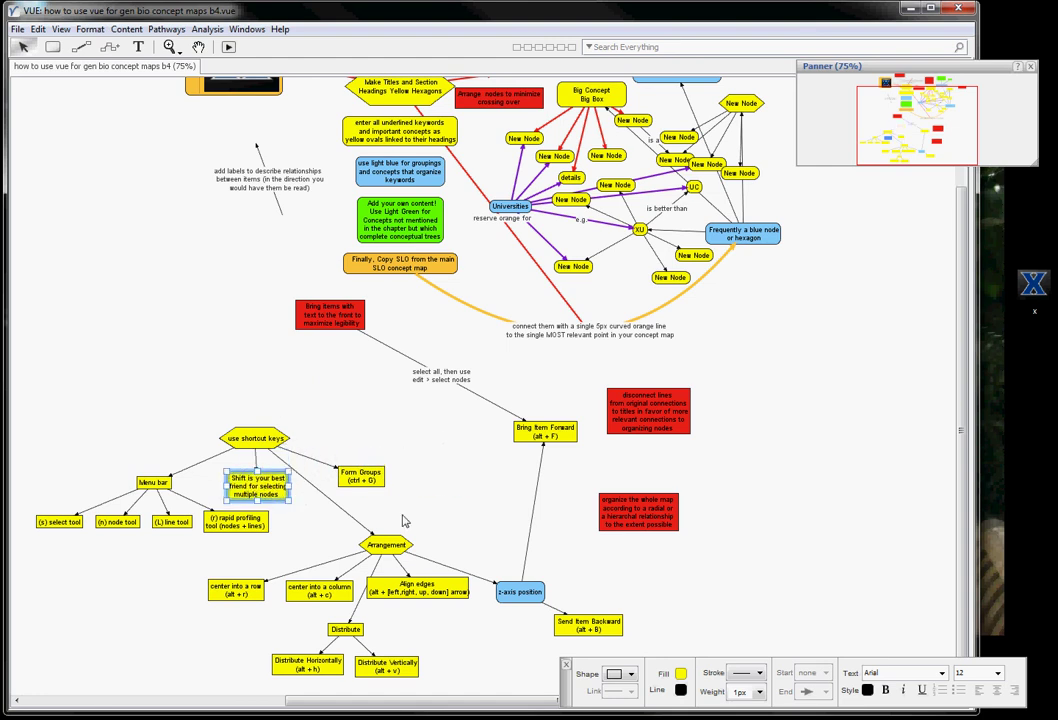
pyautogui.moveTo(372, 479); pyautogui.dragTo(429, 484)
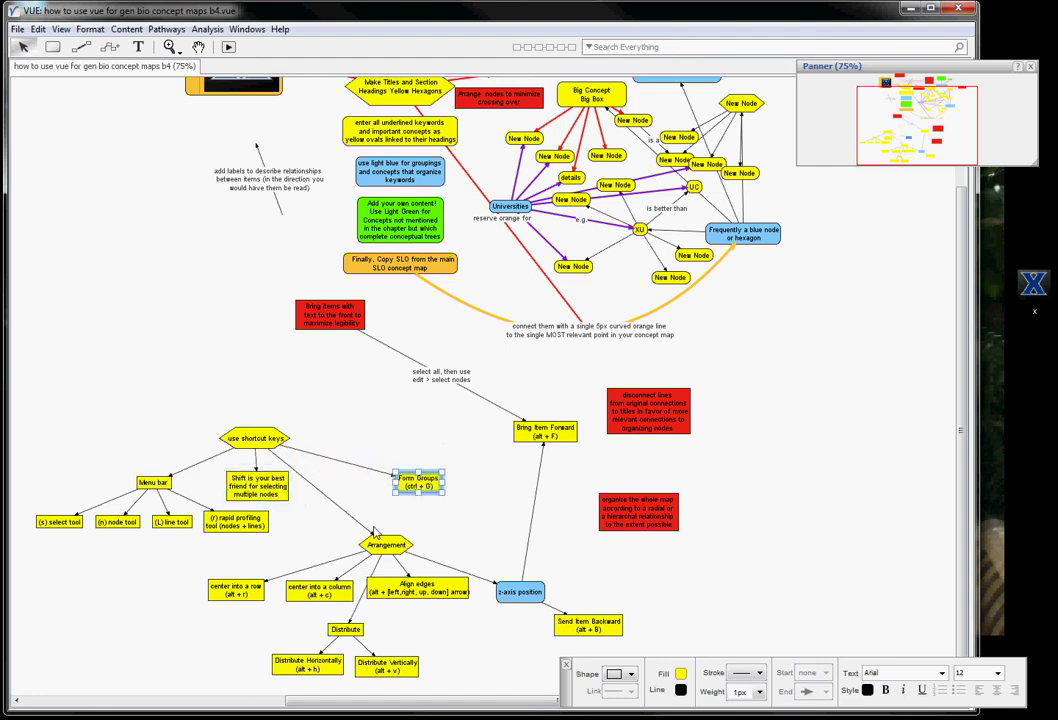
pyautogui.moveTo(393, 545); pyautogui.dragTo(356, 493)
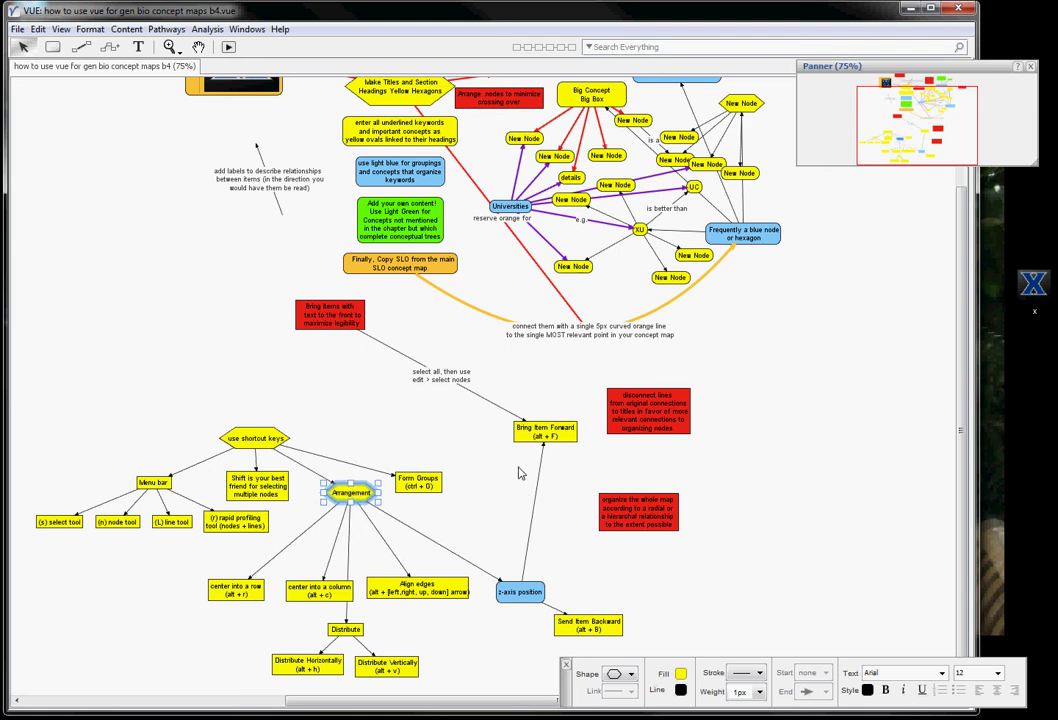
pyautogui.moveTo(549, 437); pyautogui.dragTo(496, 639)
pyautogui.moveTo(590, 636); pyautogui.dragTo(575, 648)
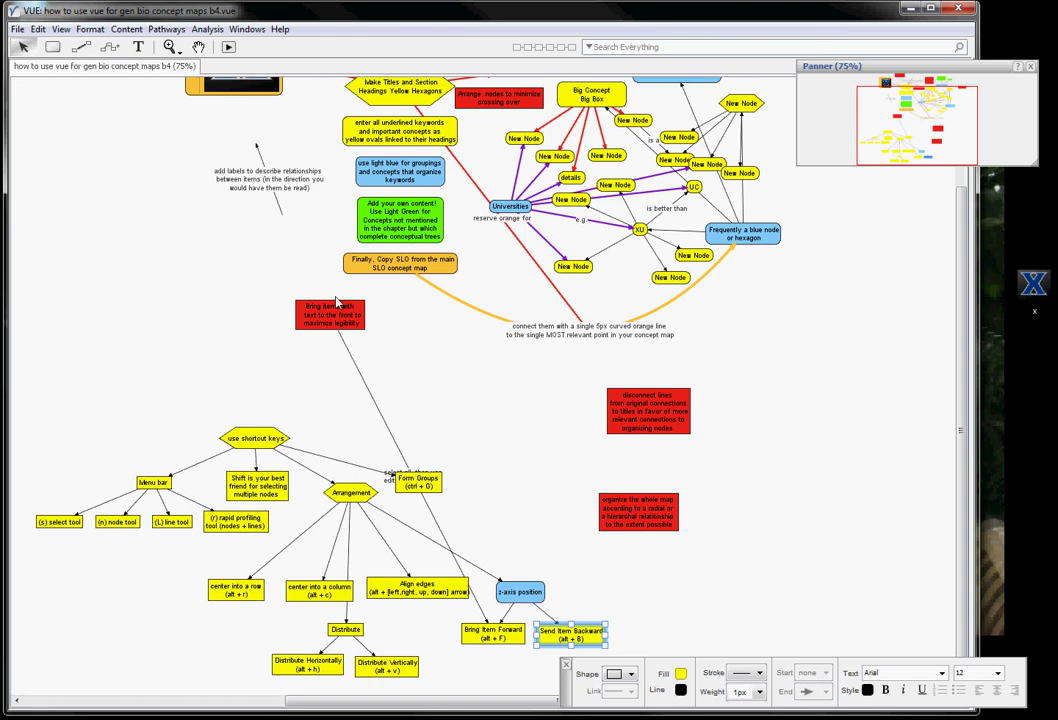
pyautogui.moveTo(356, 312); pyautogui.dragTo(484, 697)
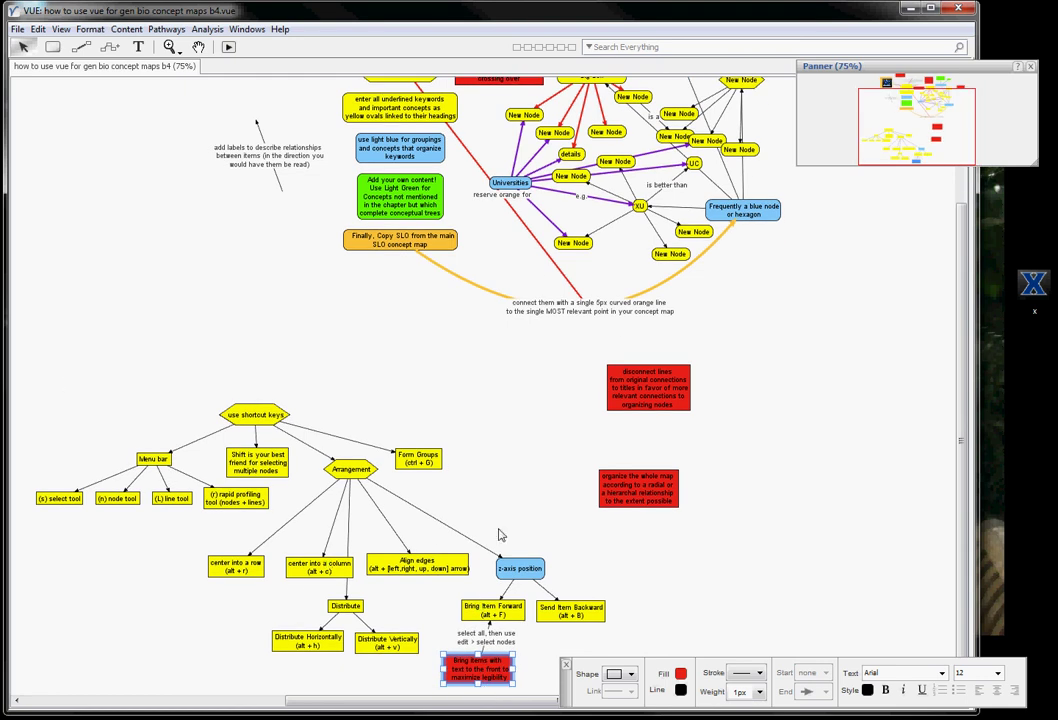
pyautogui.moveTo(35, 452); pyautogui.dragTo(268, 508)
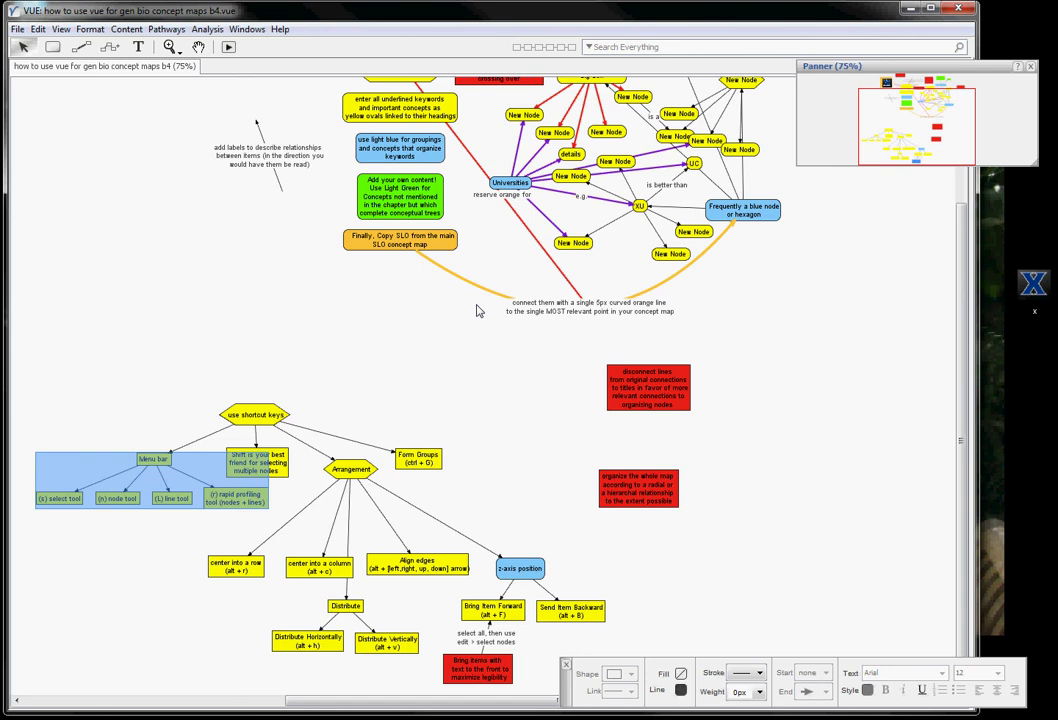
# Step: Ungroup the Menu bar nodes with Ctrl+Shift+G and move the whole shortcut-keys cluster up and left
pyautogui.hotkey('ctrl', 'shift', 'g')
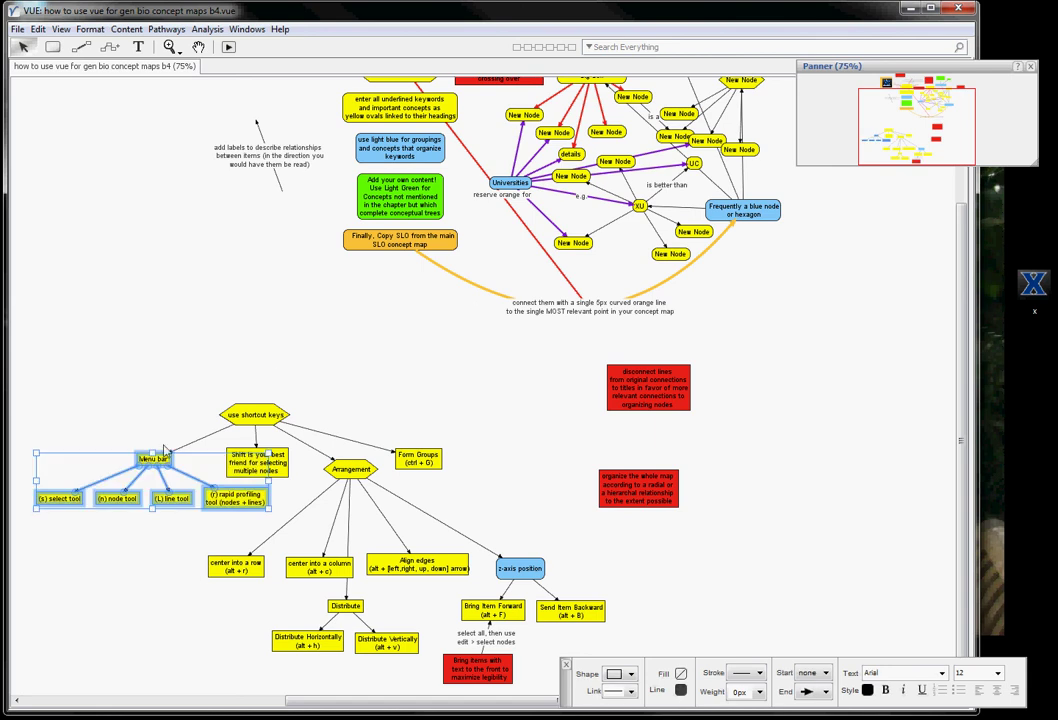
pyautogui.click(170, 414)
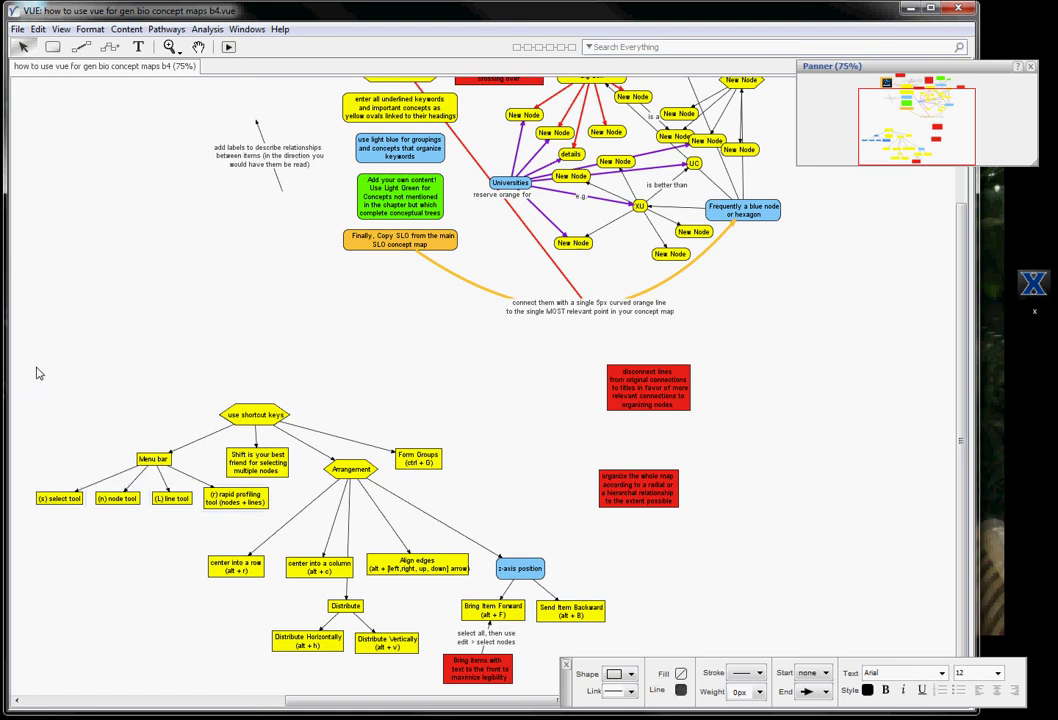
pyautogui.moveTo(45, 350); pyautogui.dragTo(608, 694)
pyautogui.moveTo(263, 424); pyautogui.dragTo(234, 311)
pyautogui.click(237, 272)
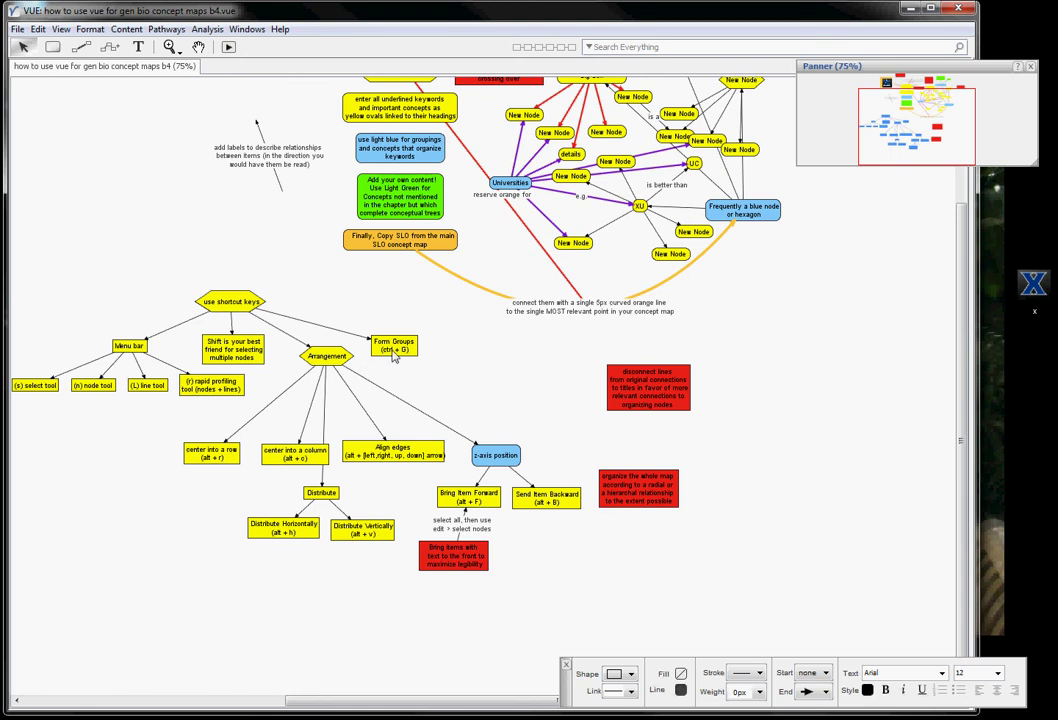
# Step: Nudge Form Groups right and down beside the Arrangement hexagon
pyautogui.moveTo(392, 347); pyautogui.dragTo(426, 363)
pyautogui.click(232, 356)
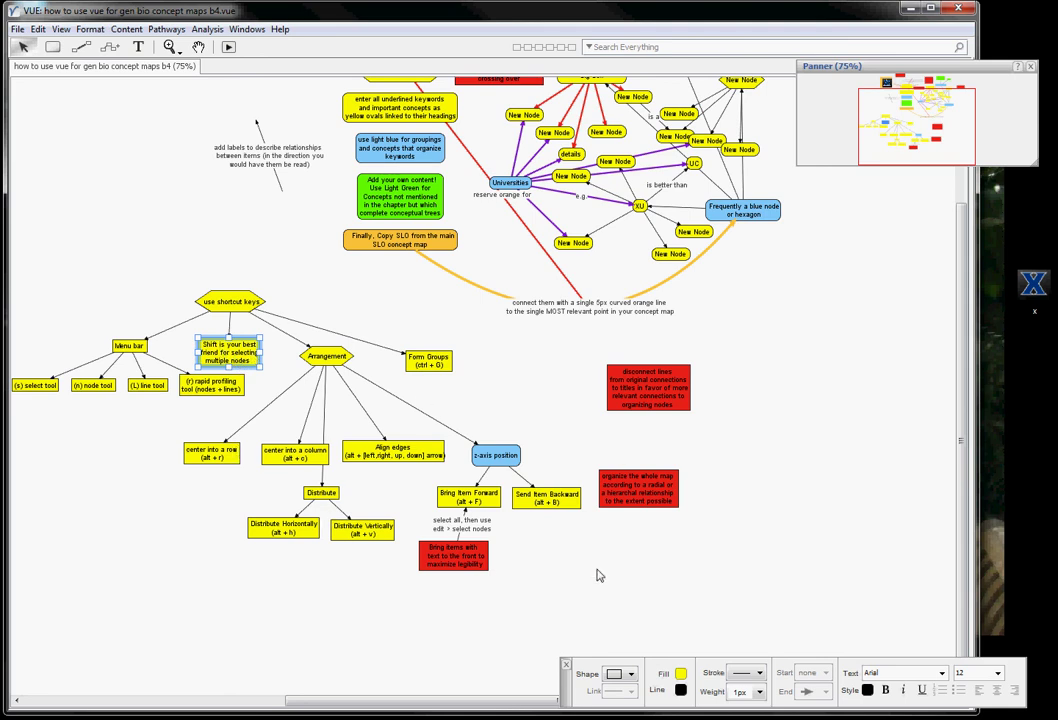
pyautogui.scroll(3, 724, 458)
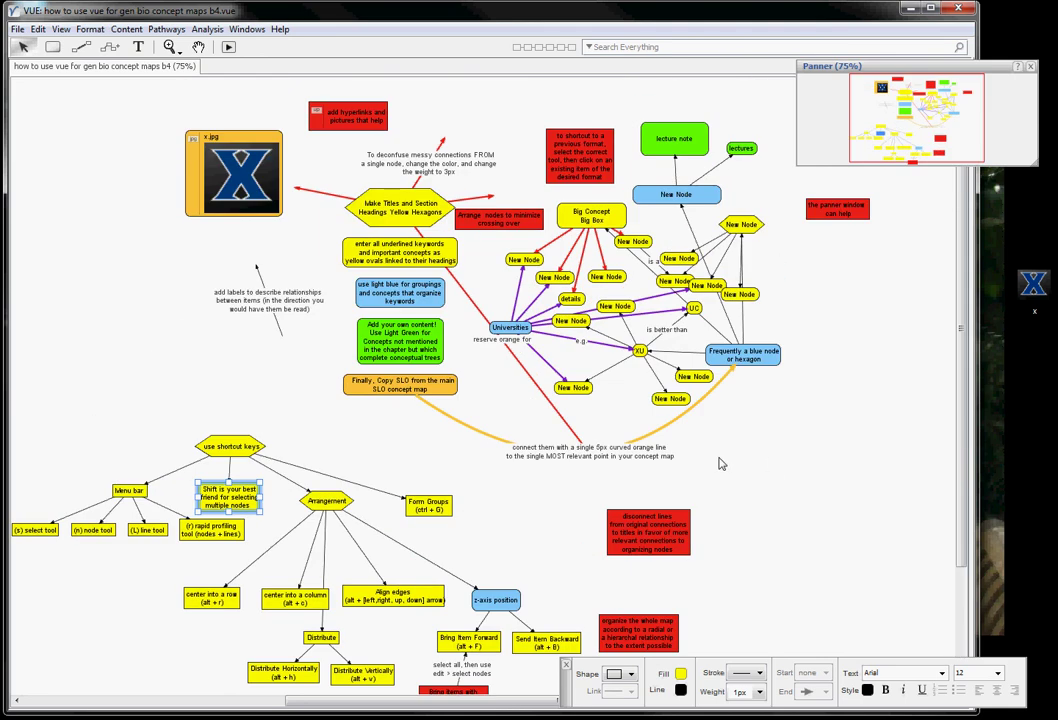